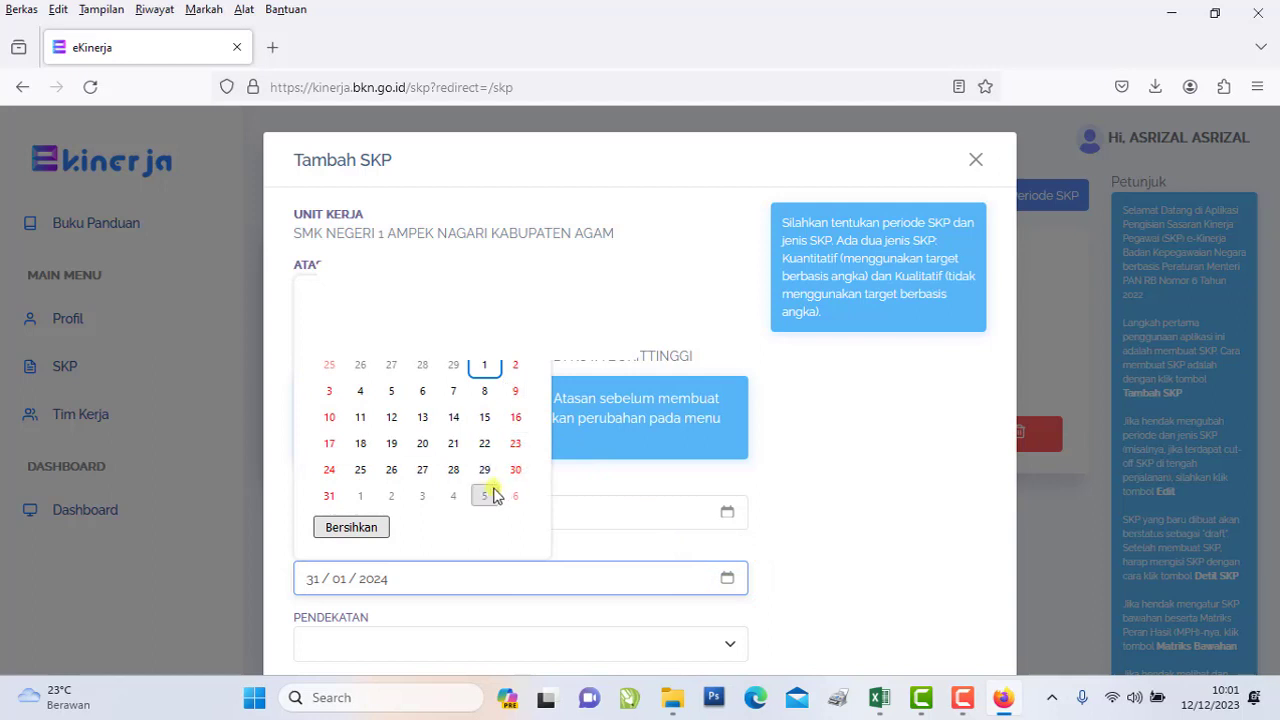
{"action": "left_click", "coordinate": [507, 469]}
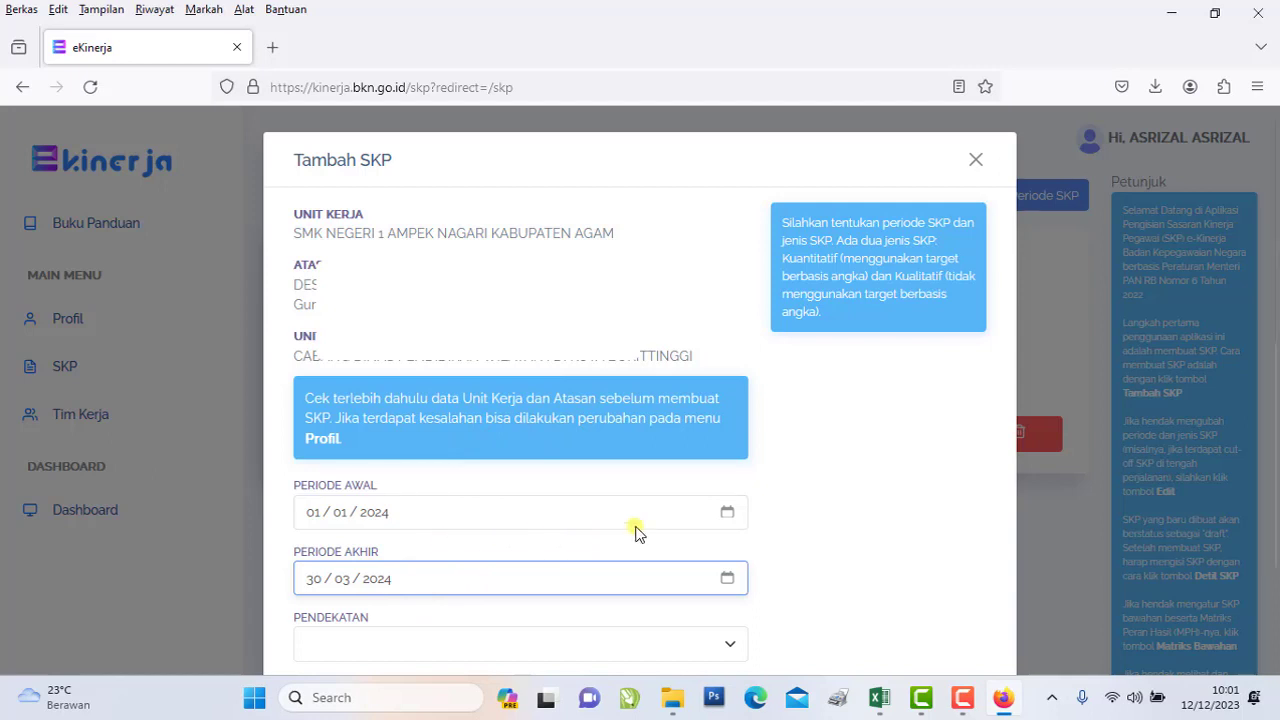
{"action": "left_click", "coordinate": [727, 512]}
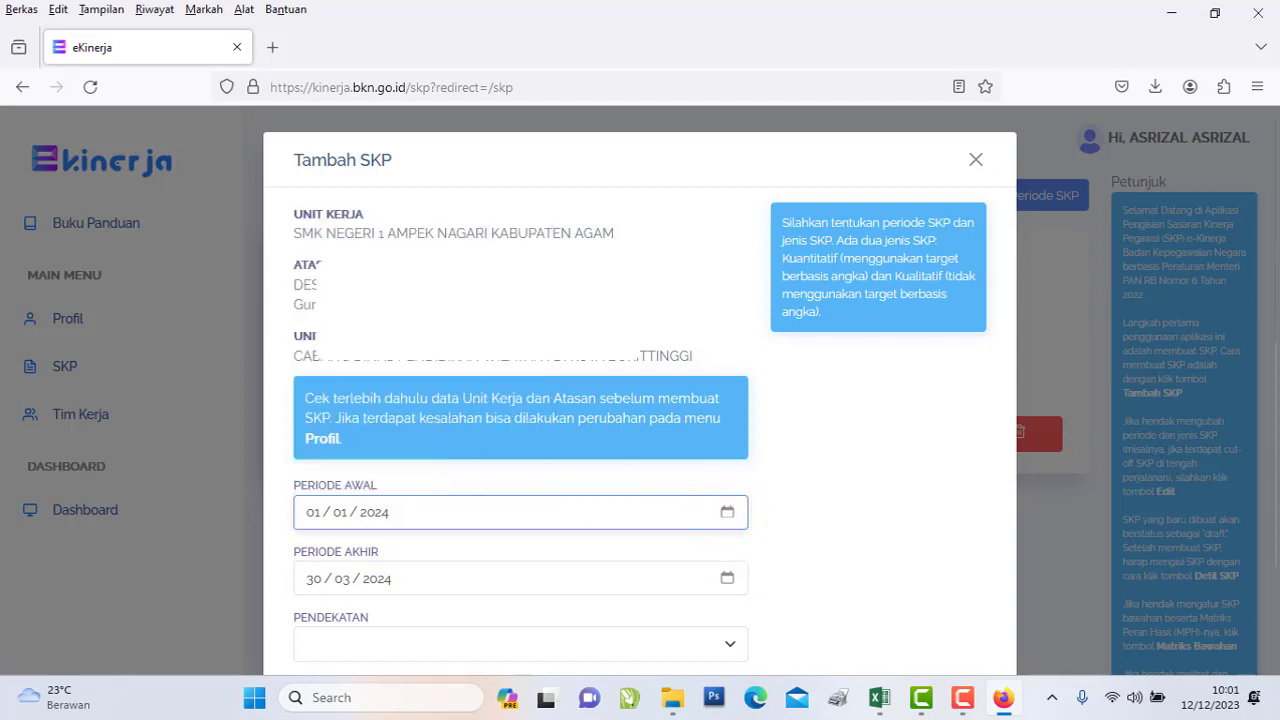
{"action": "left_click", "coordinate": [727, 579]}
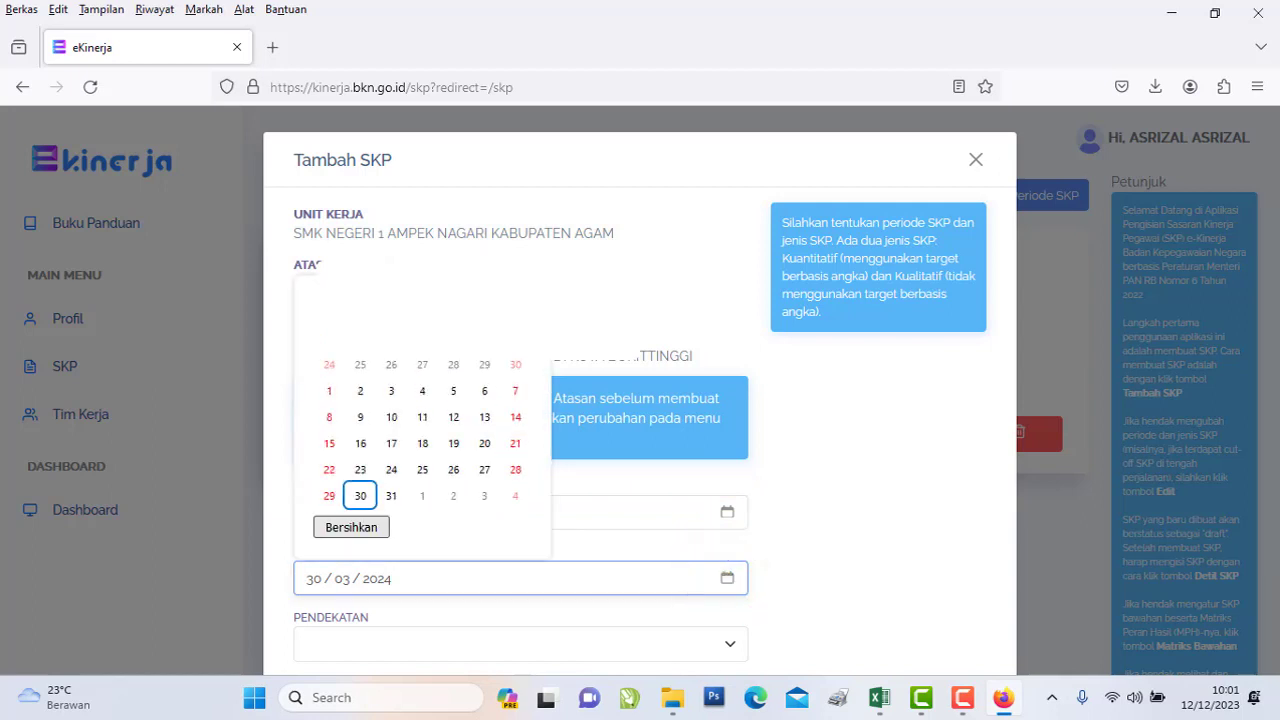
{"action": "left_click", "coordinate": [391, 496]}
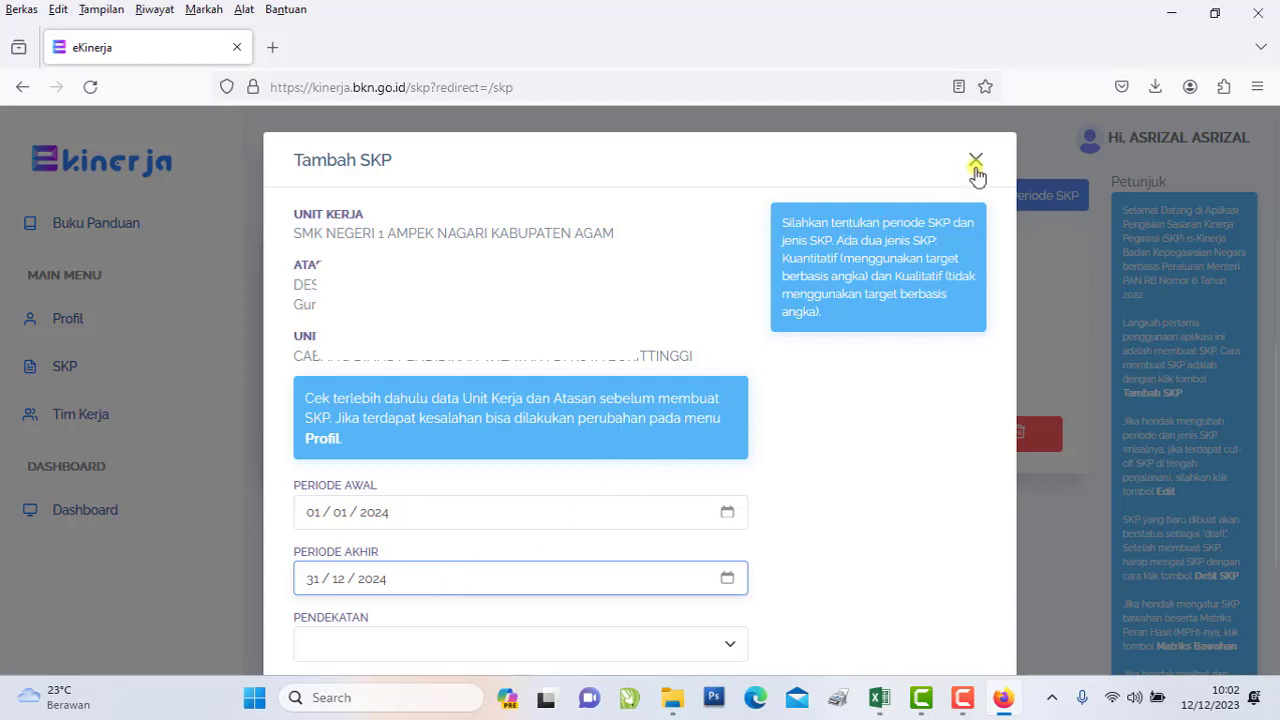
{"action": "scroll", "coordinate": [829, 500], "scroll_direction": "down", "scroll_amount": 2}
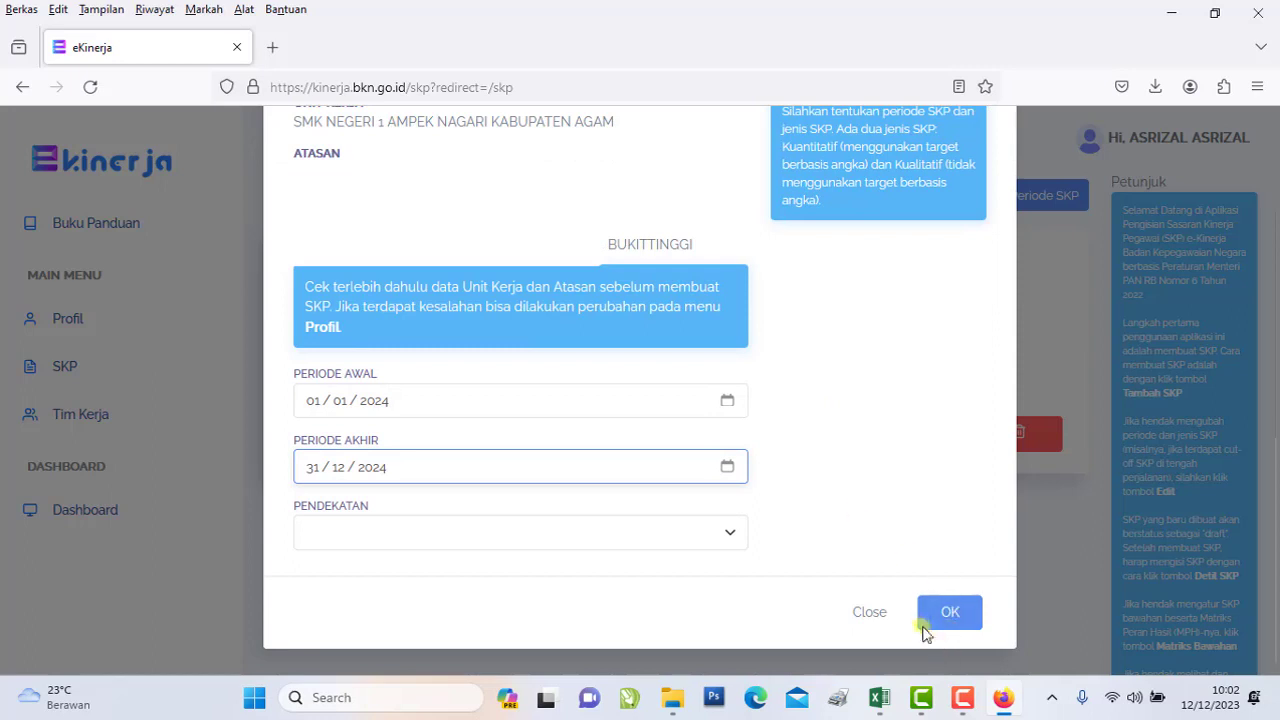
{"action": "left_click", "coordinate": [952, 563]}
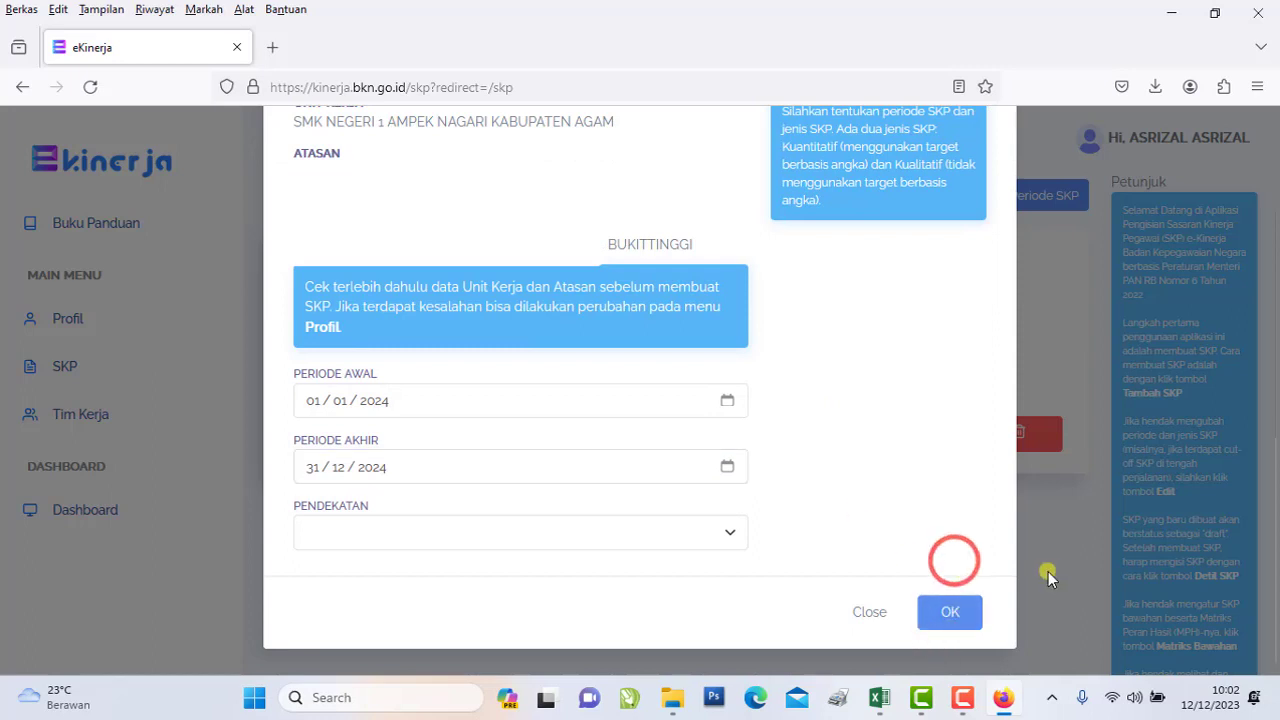
{"action": "left_click", "coordinate": [869, 614]}
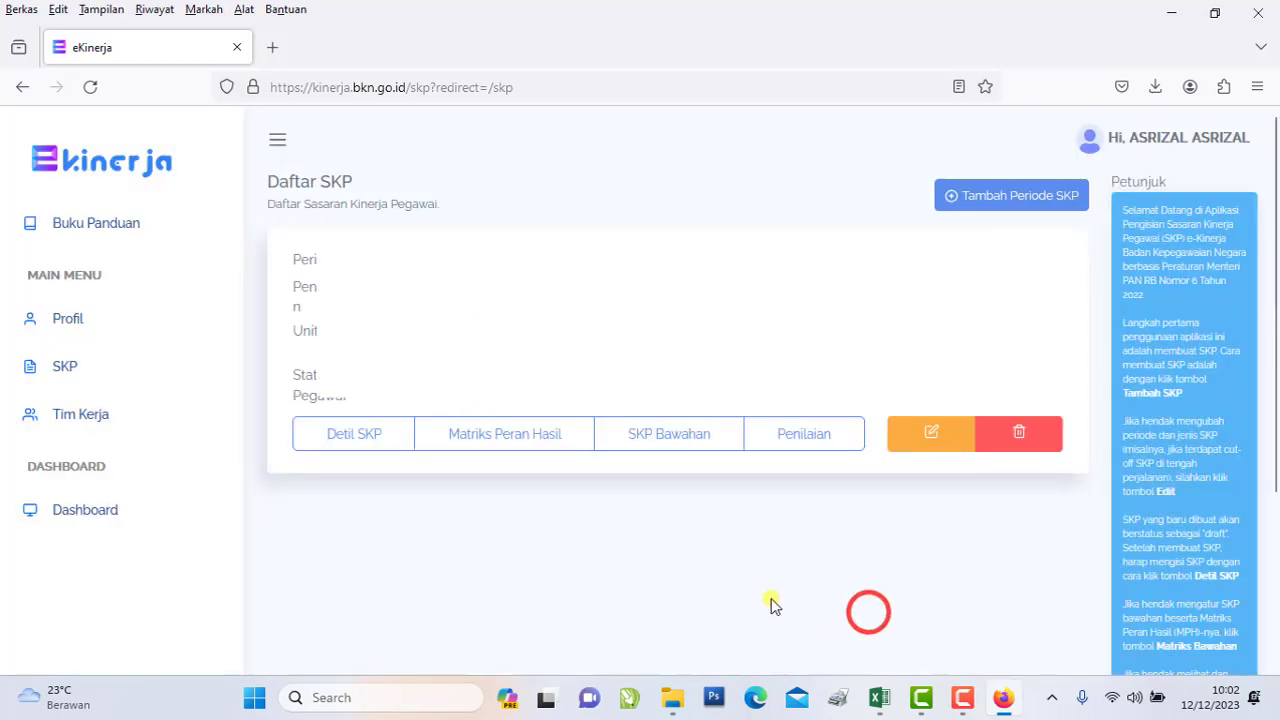
Step: Open the existing SKP's detail page and examine the Rencana Hasil Kerja Pimpinan yang Diintervensi and Rencana Hasil Kerja columns in the Hasil Kerja table
{"action": "left_click", "coordinate": [68, 368]}
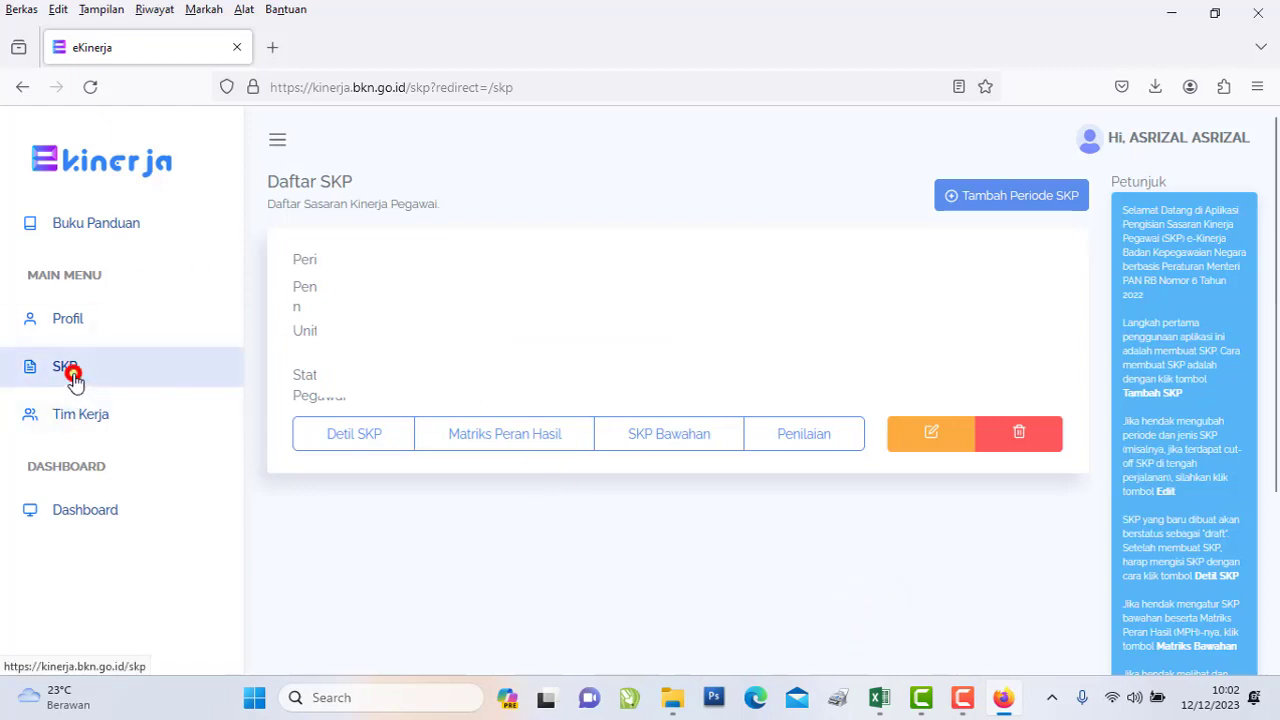
{"action": "left_click", "coordinate": [337, 449]}
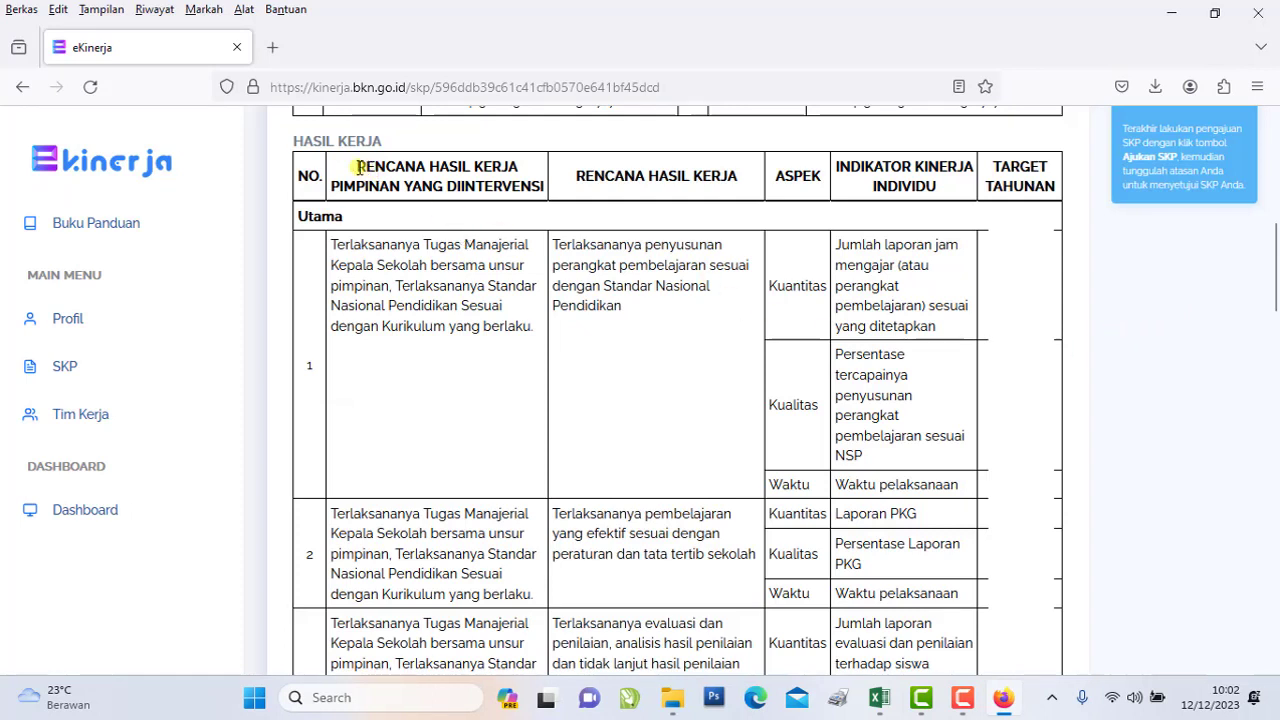
{"action": "left_click_drag", "start_coordinate": [354, 166], "coordinate": [534, 173]}
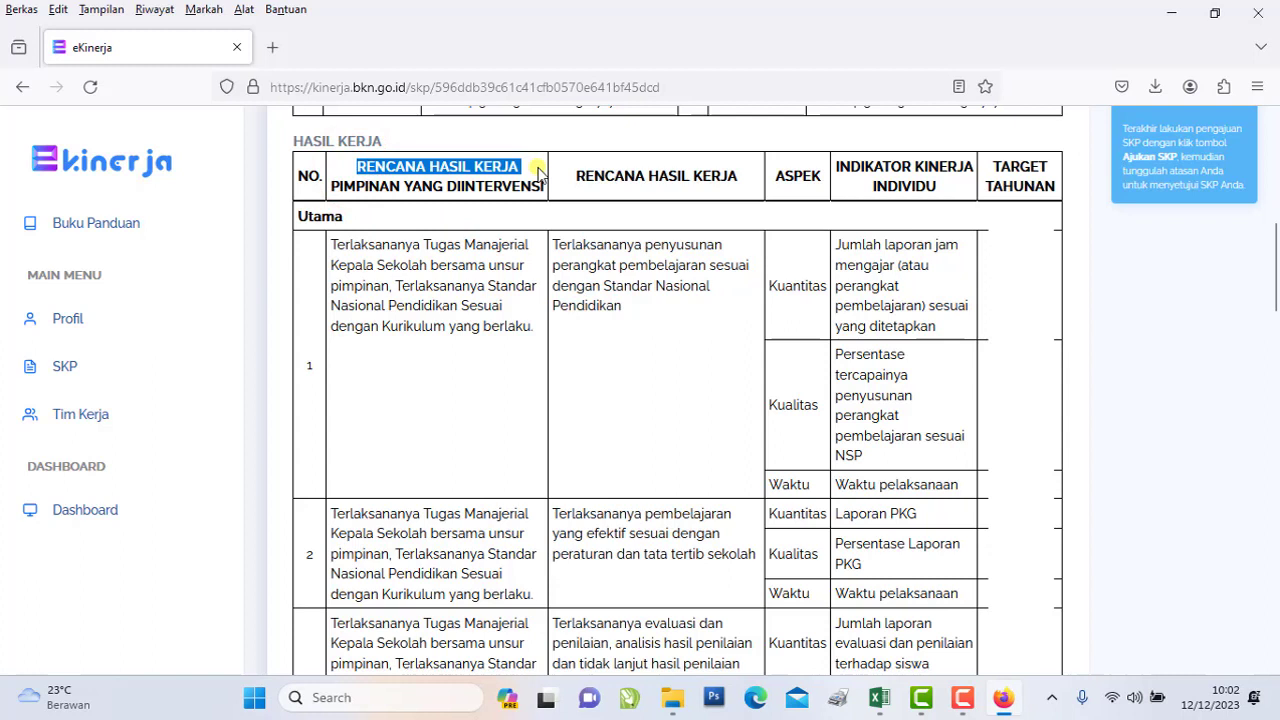
{"action": "left_click_drag", "start_coordinate": [546, 180], "coordinate": [546, 190]}
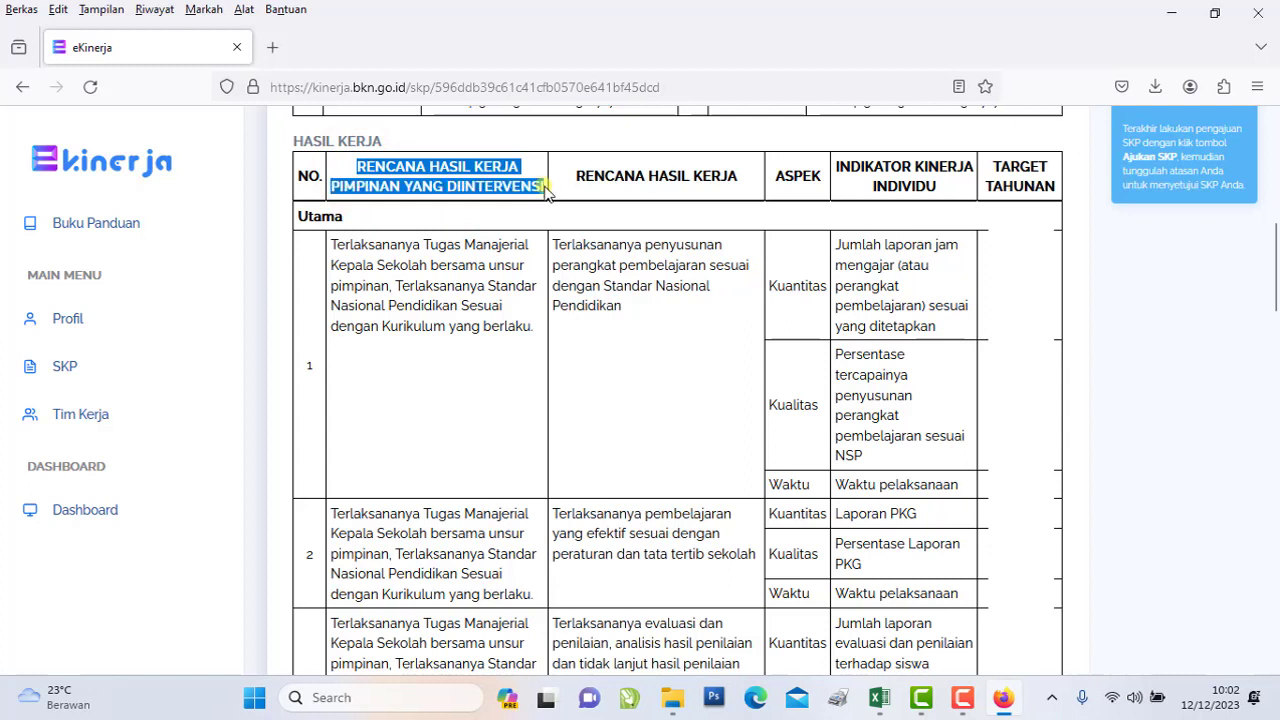
{"action": "left_click", "coordinate": [391, 273]}
{"action": "left_click_drag", "start_coordinate": [391, 273], "coordinate": [456, 329]}
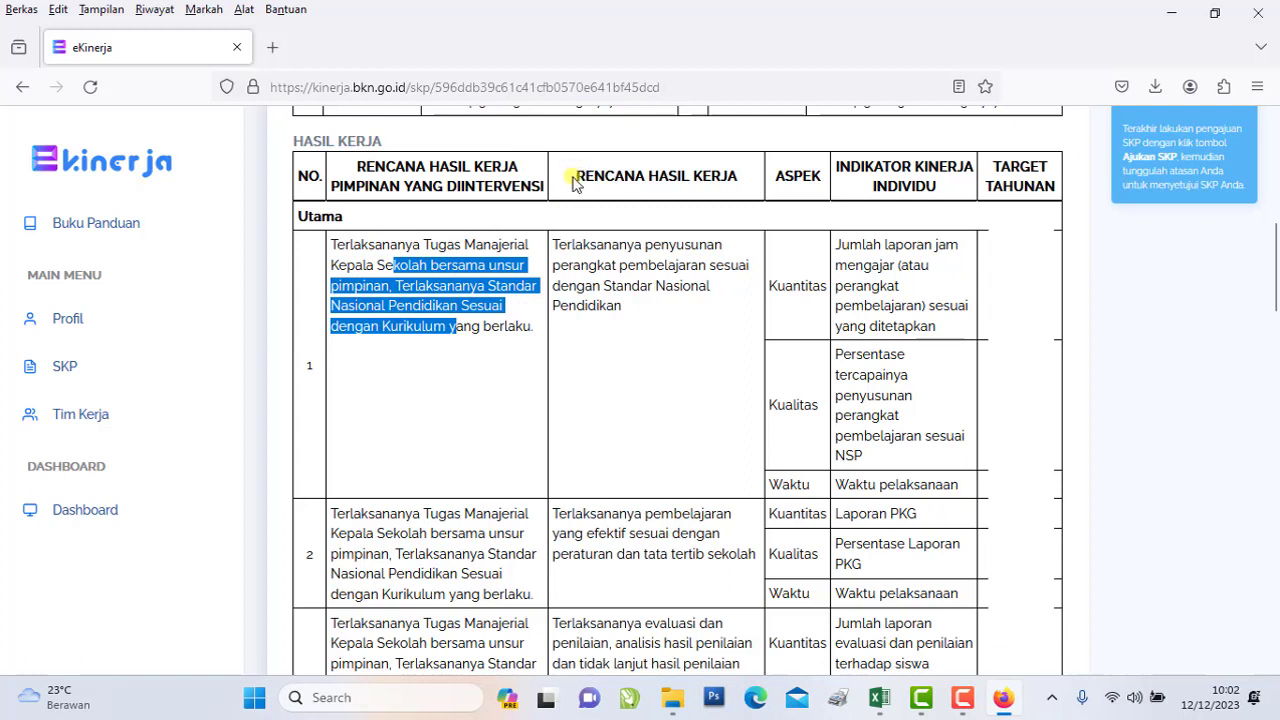
{"action": "left_click_drag", "start_coordinate": [575, 180], "coordinate": [745, 188]}
{"action": "left_click", "coordinate": [740, 188]}
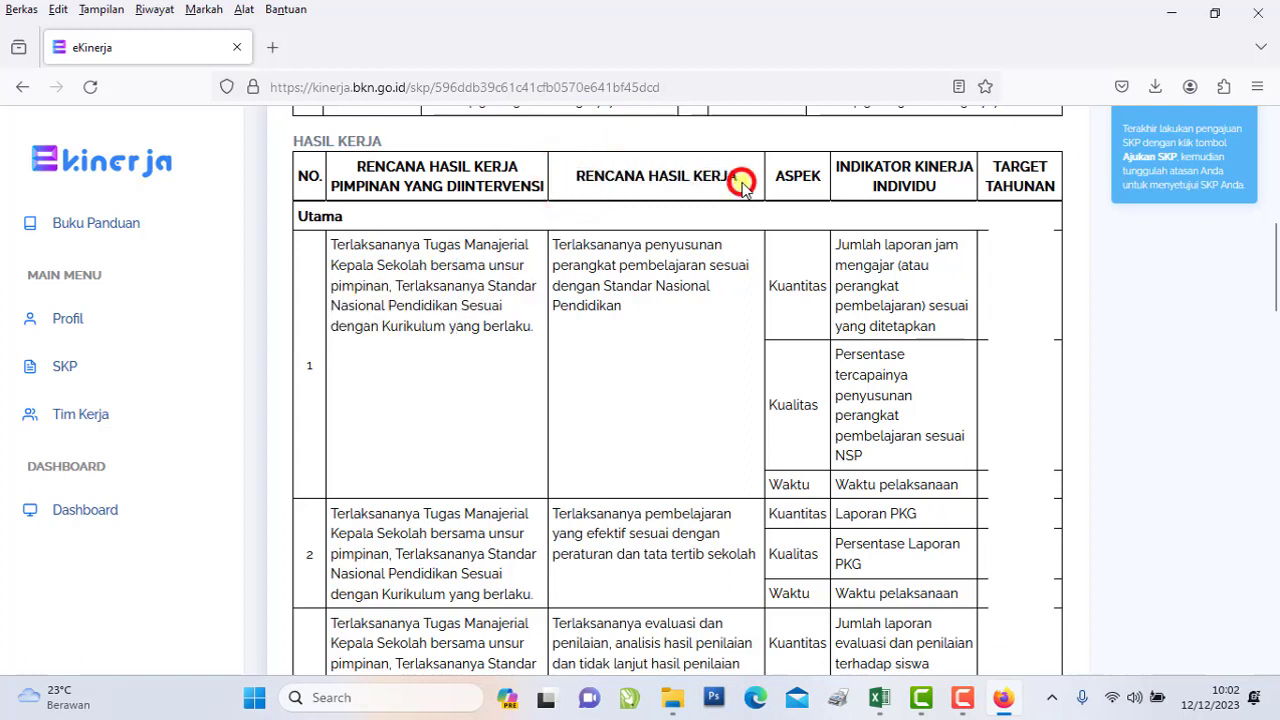
{"action": "left_click_drag", "start_coordinate": [598, 265], "coordinate": [608, 286]}
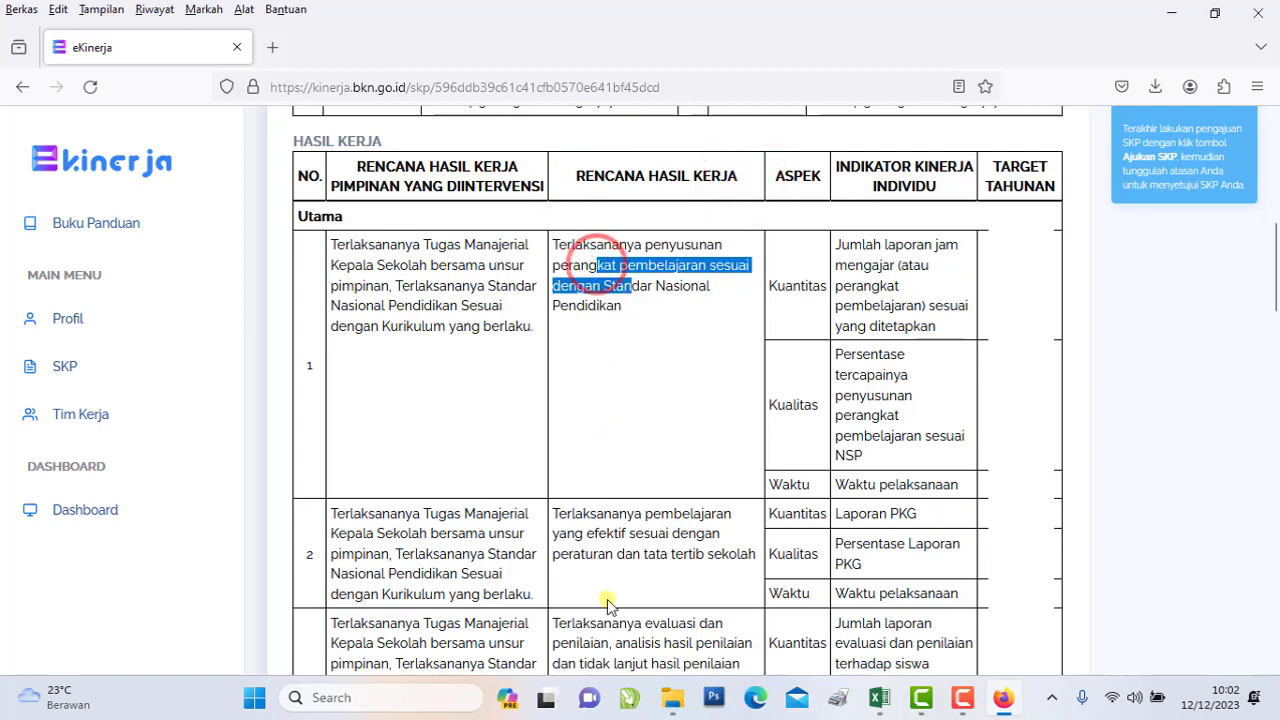
{"action": "left_click", "coordinate": [655, 548]}
{"action": "left_click_drag", "start_coordinate": [657, 548], "coordinate": [650, 550]}
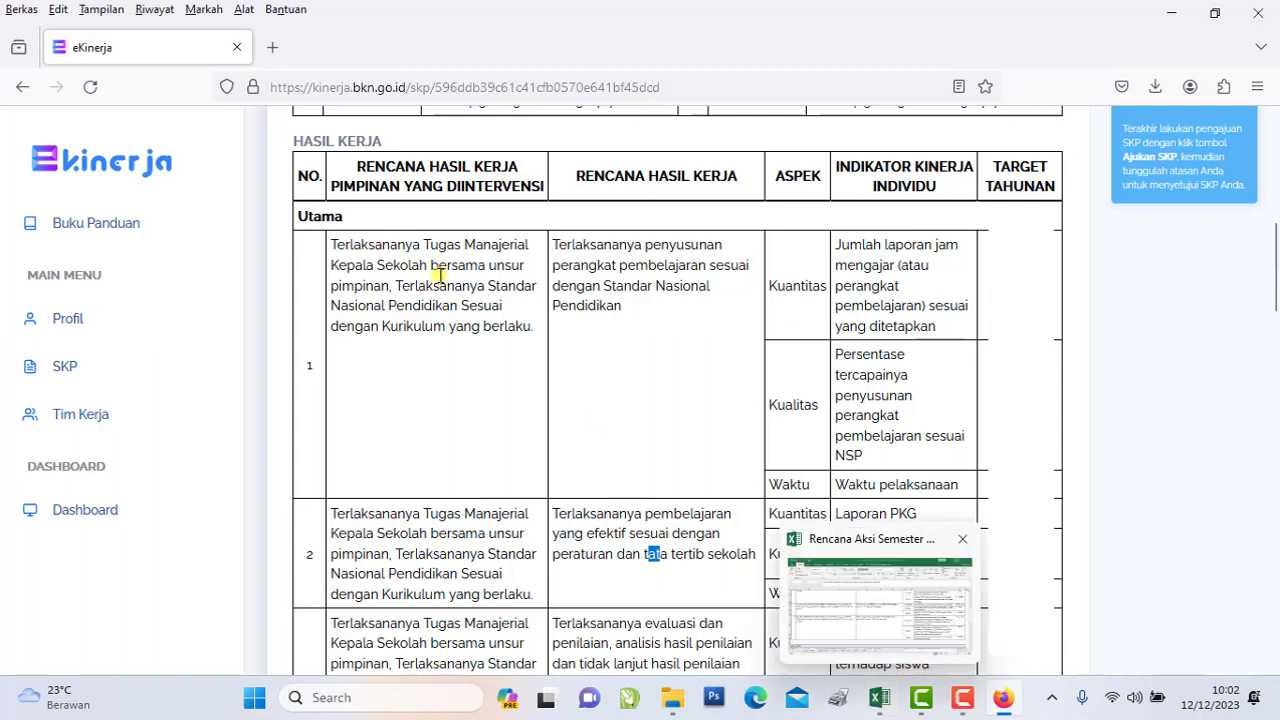
Step: Go through the Hasil Kerja table's column headings, from No. and Rencana Hasil Kerja to Aspek, Indikator Kinerja Individu and Target Tahunan
{"action": "left_click", "coordinate": [322, 178]}
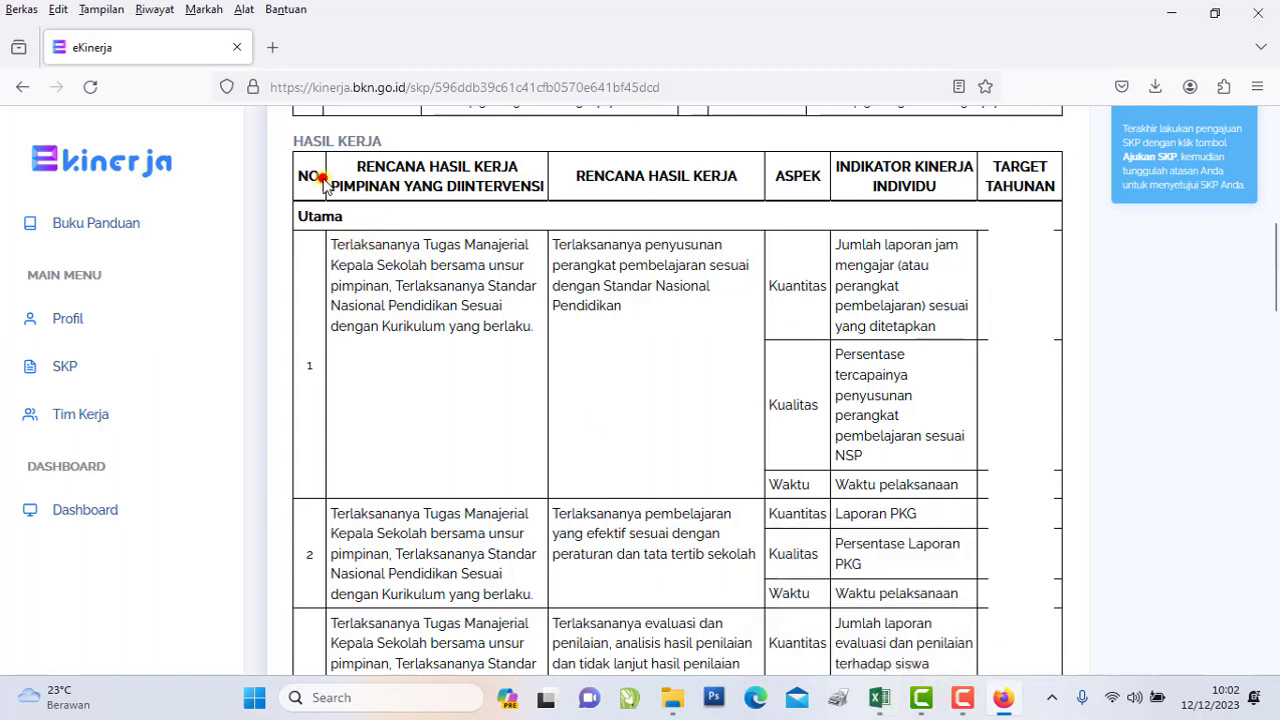
{"action": "left_click", "coordinate": [411, 172]}
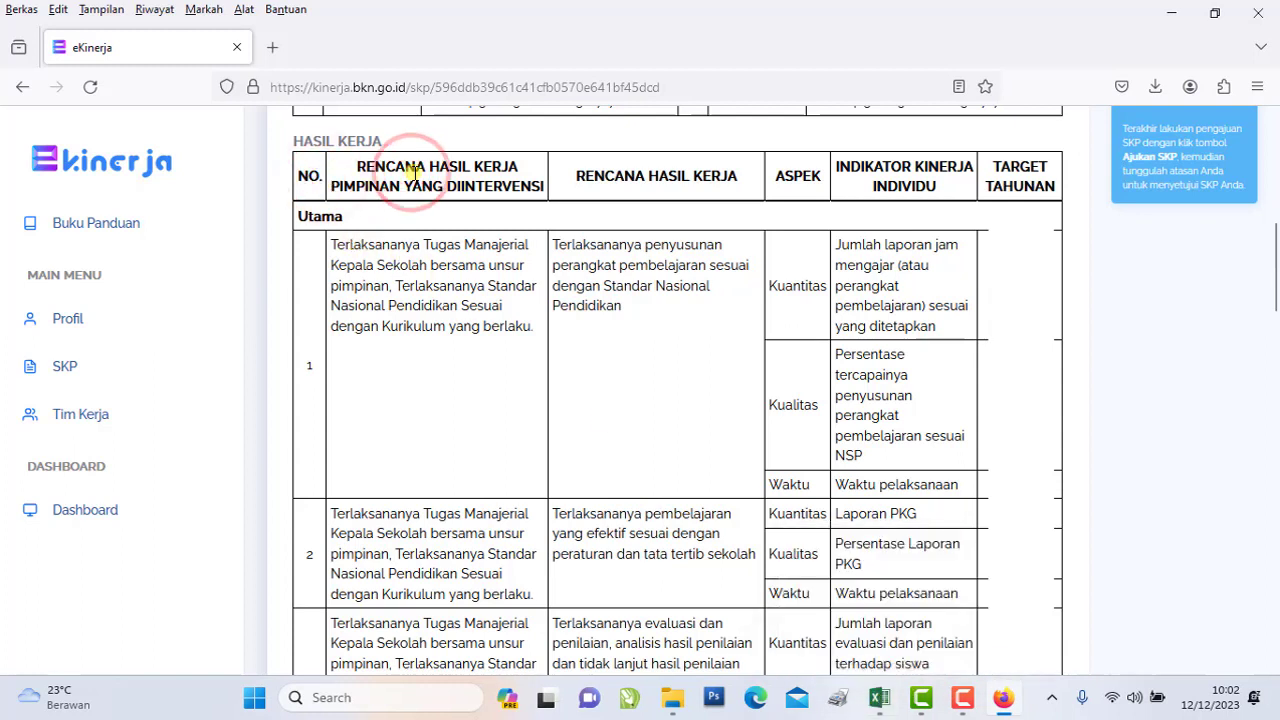
{"action": "left_click", "coordinate": [634, 179]}
{"action": "left_click", "coordinate": [783, 184]}
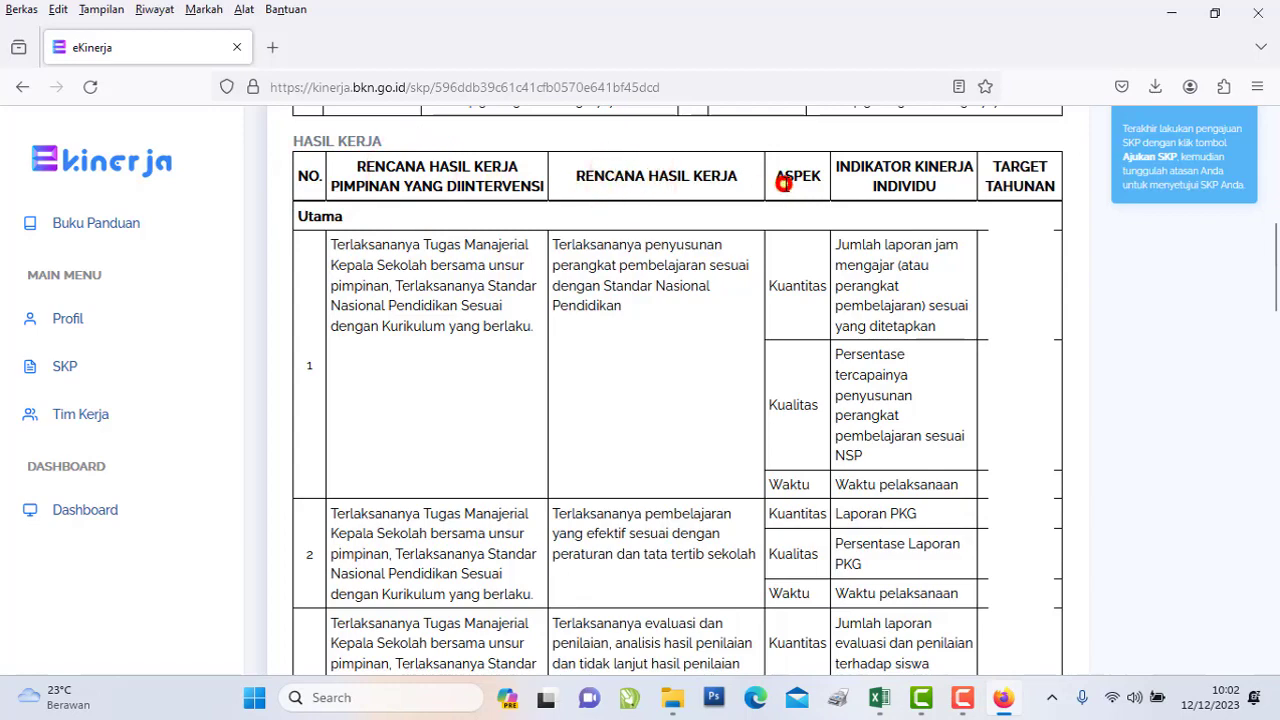
{"action": "left_click", "coordinate": [920, 183]}
{"action": "left_click", "coordinate": [1007, 198]}
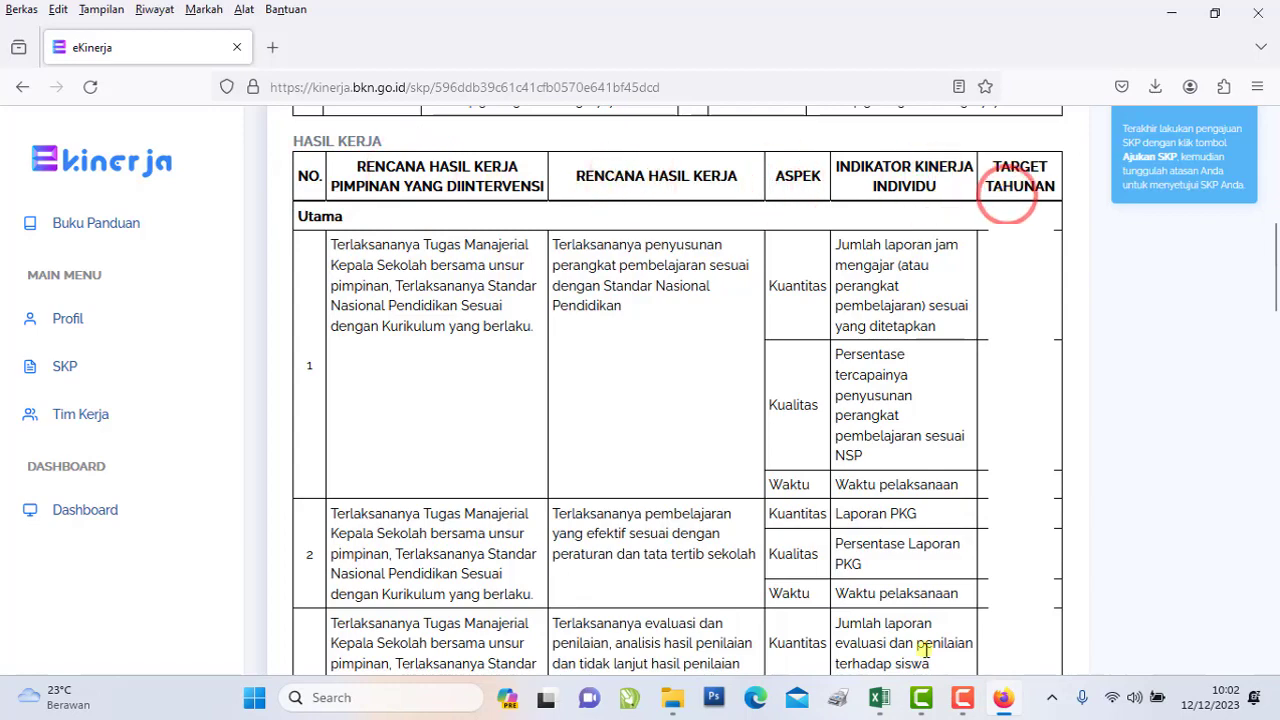
Step: Switch to the Rencana Aksi Semester 1 2023_A workbook in Excel and review the Rencana Hasil Kerja Pimpinan yang Diintervensi entries for items 1 to 7
{"action": "left_click", "coordinate": [879, 697]}
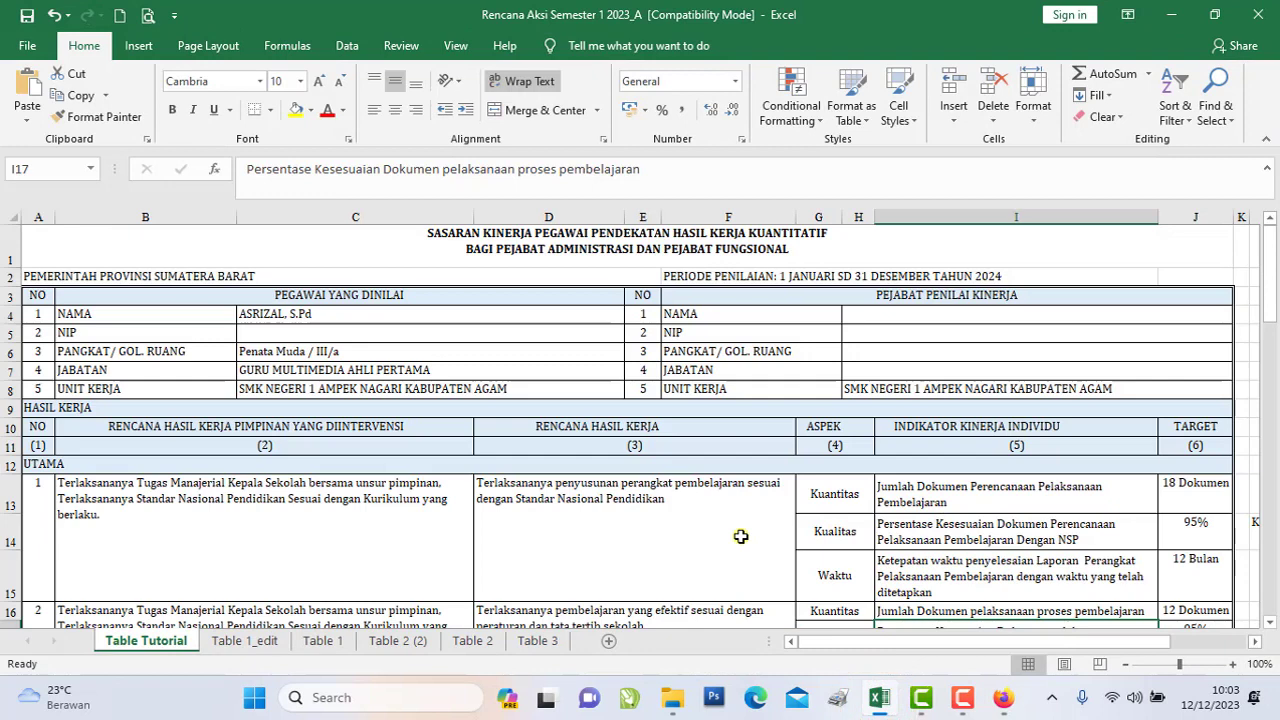
{"action": "left_click", "coordinate": [113, 427]}
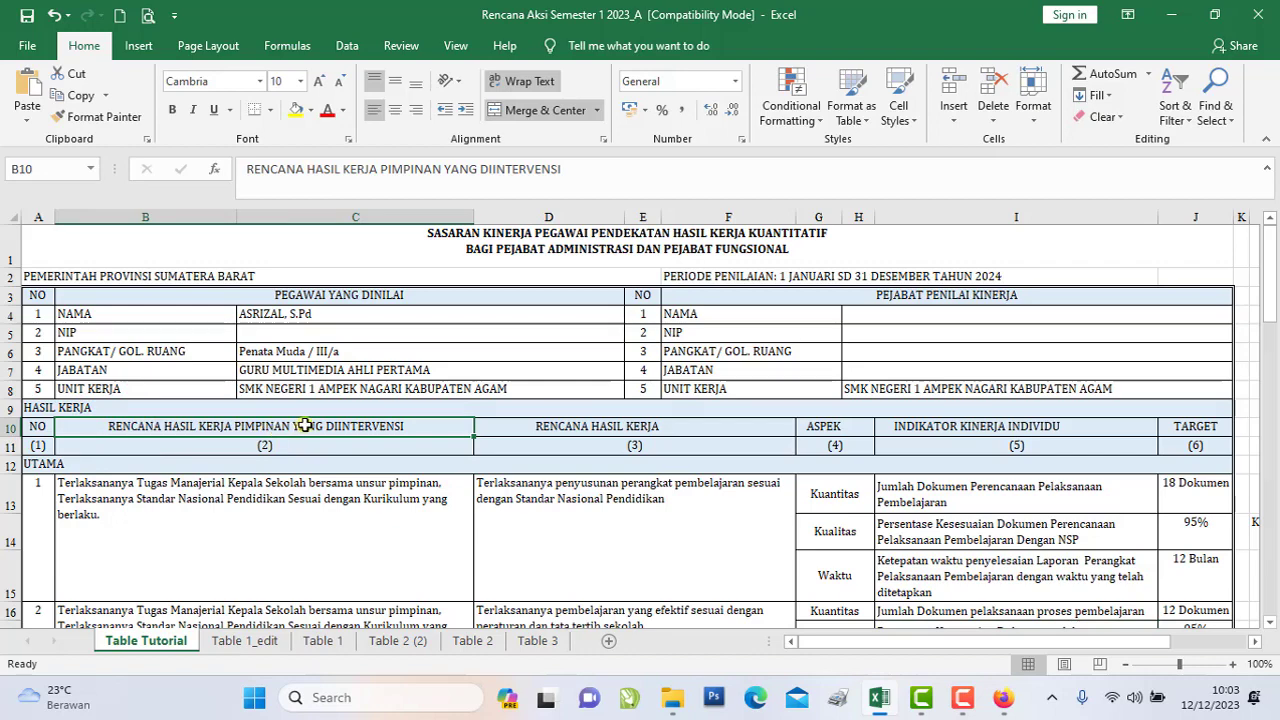
{"action": "left_click_drag", "start_coordinate": [1268, 278], "coordinate": [1268, 300]}
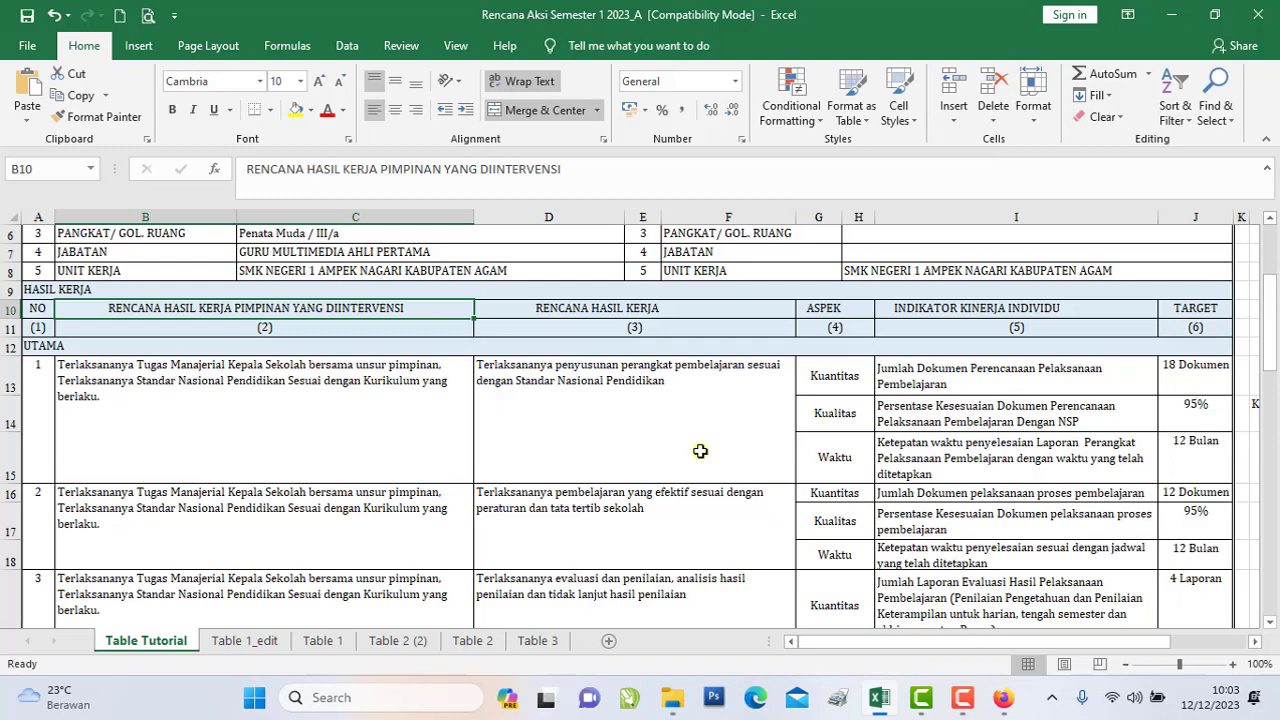
{"action": "left_click", "coordinate": [188, 397]}
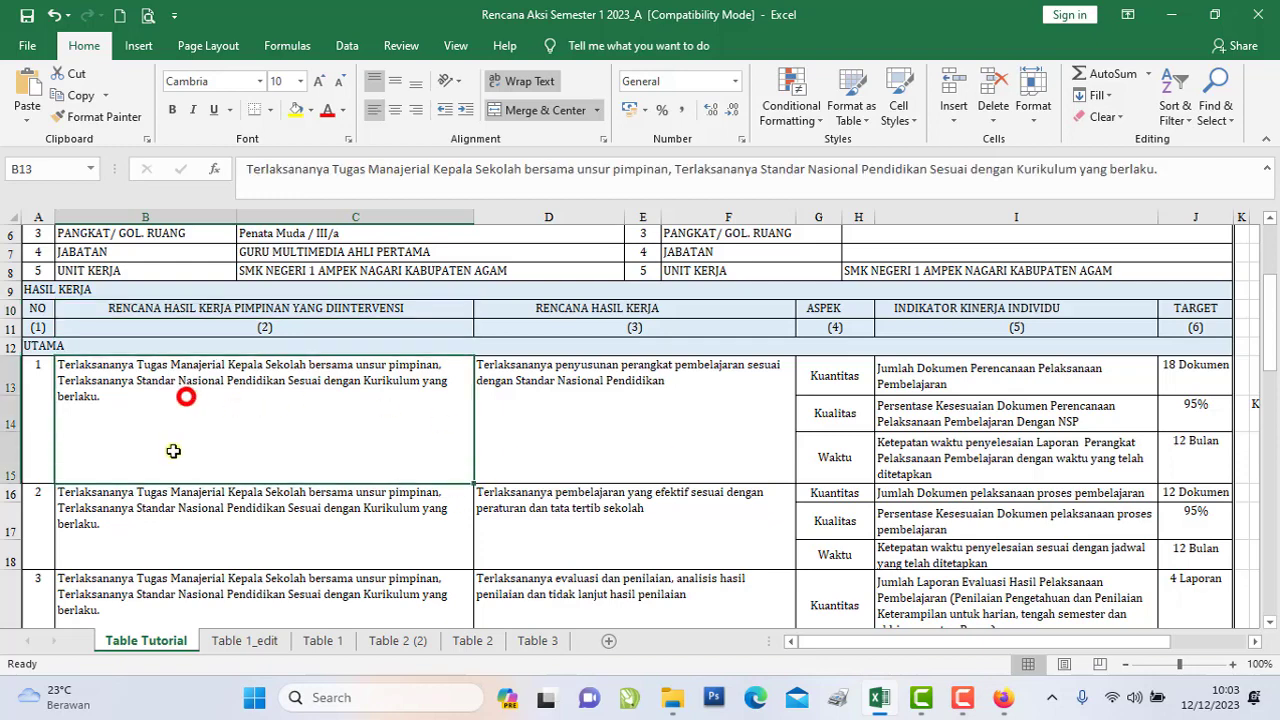
{"action": "left_click", "coordinate": [166, 508]}
{"action": "scroll", "coordinate": [168, 508], "scroll_direction": "down", "scroll_amount": 4}
{"action": "left_click", "coordinate": [180, 283]}
{"action": "left_click", "coordinate": [131, 546]}
{"action": "scroll", "coordinate": [135, 540], "scroll_direction": "down", "scroll_amount": 4}
{"action": "left_click", "coordinate": [183, 324]}
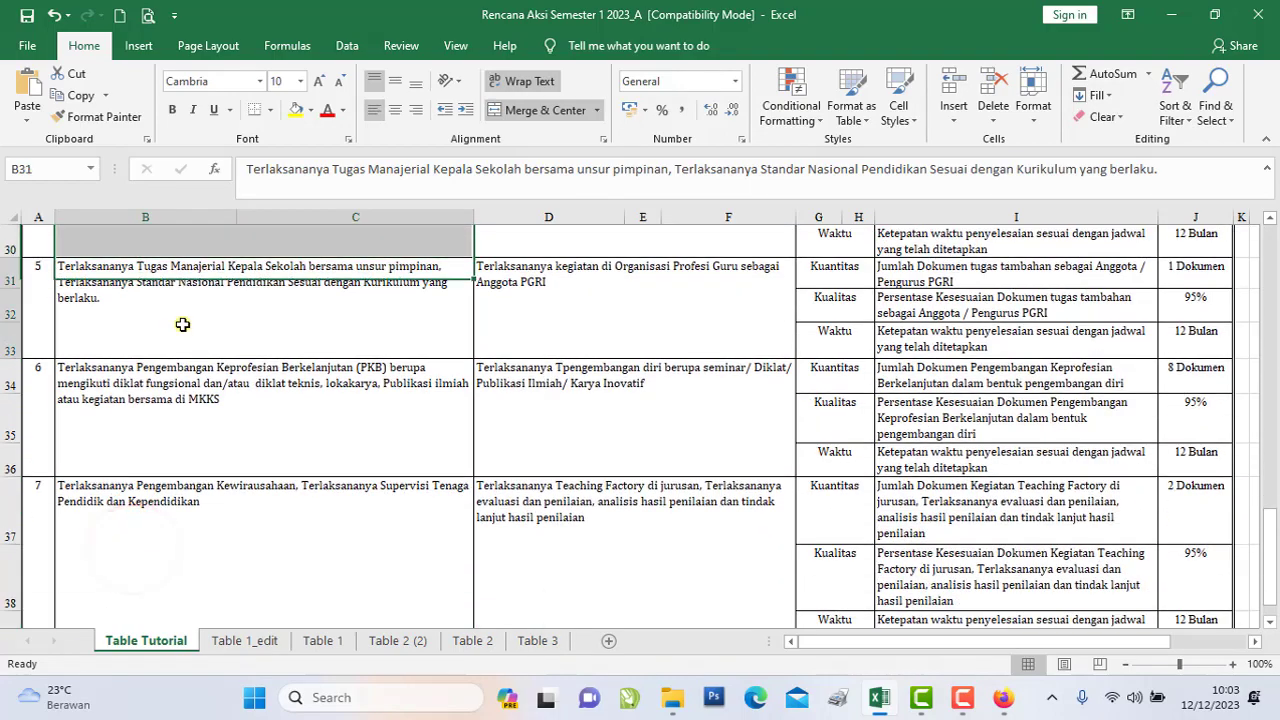
{"action": "left_click", "coordinate": [146, 391]}
{"action": "left_click", "coordinate": [149, 517]}
{"action": "left_click_drag", "start_coordinate": [1268, 540], "coordinate": [1274, 319]}
Step: Review the Rencana Hasil Kerja column on the Table Tutorial sheet, from its heading in D10 through the entries for items 1 to 4
{"action": "left_click", "coordinate": [541, 294]}
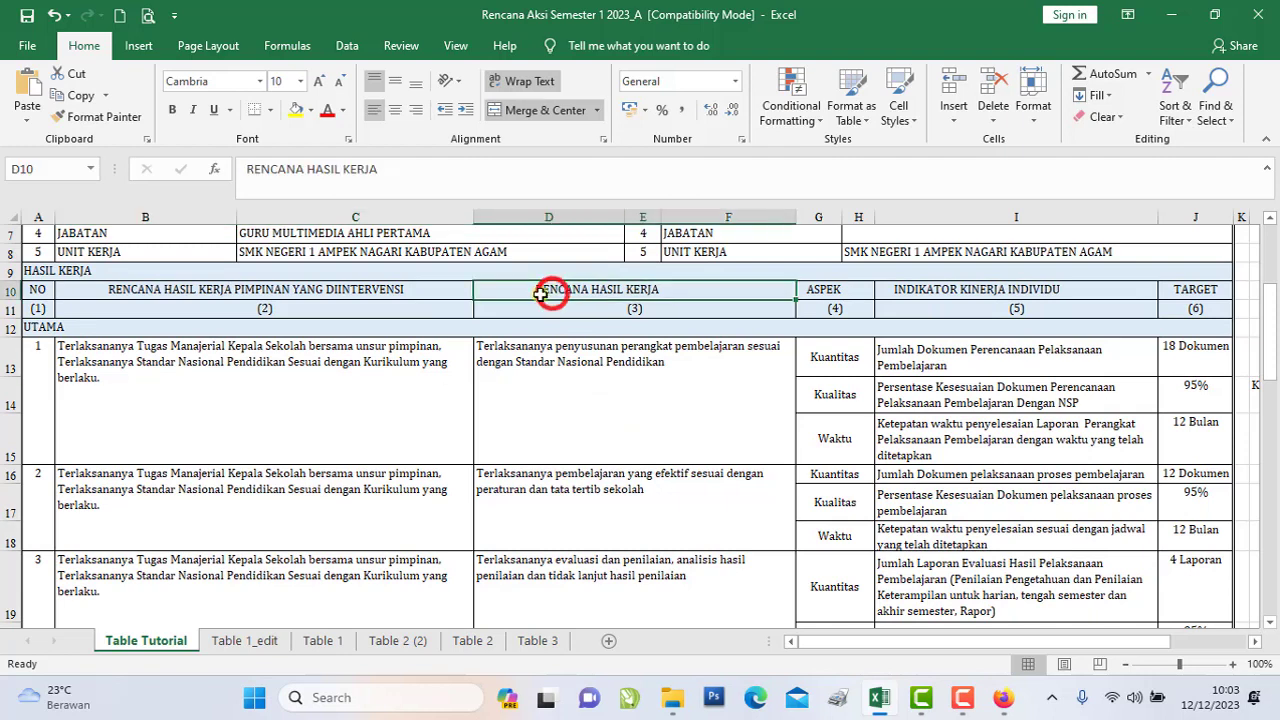
{"action": "double_click", "coordinate": [541, 293]}
{"action": "left_click_drag", "start_coordinate": [541, 293], "coordinate": [676, 284]}
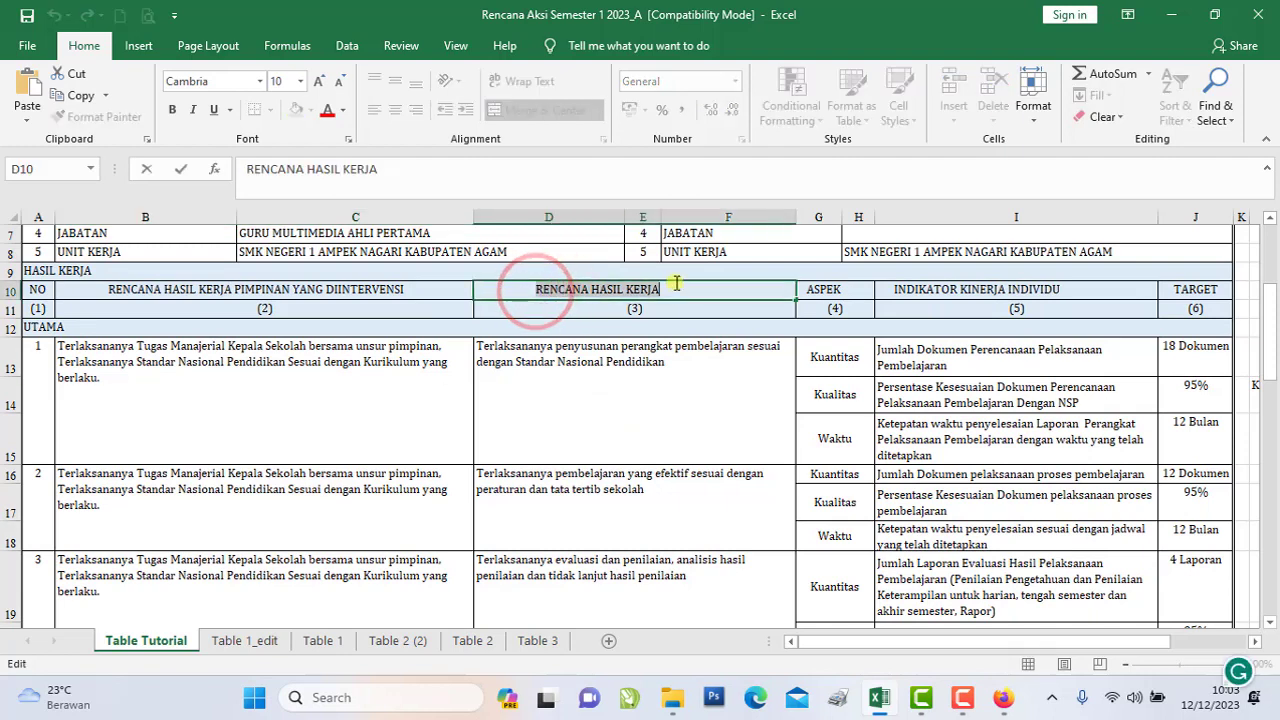
{"action": "left_click", "coordinate": [623, 405]}
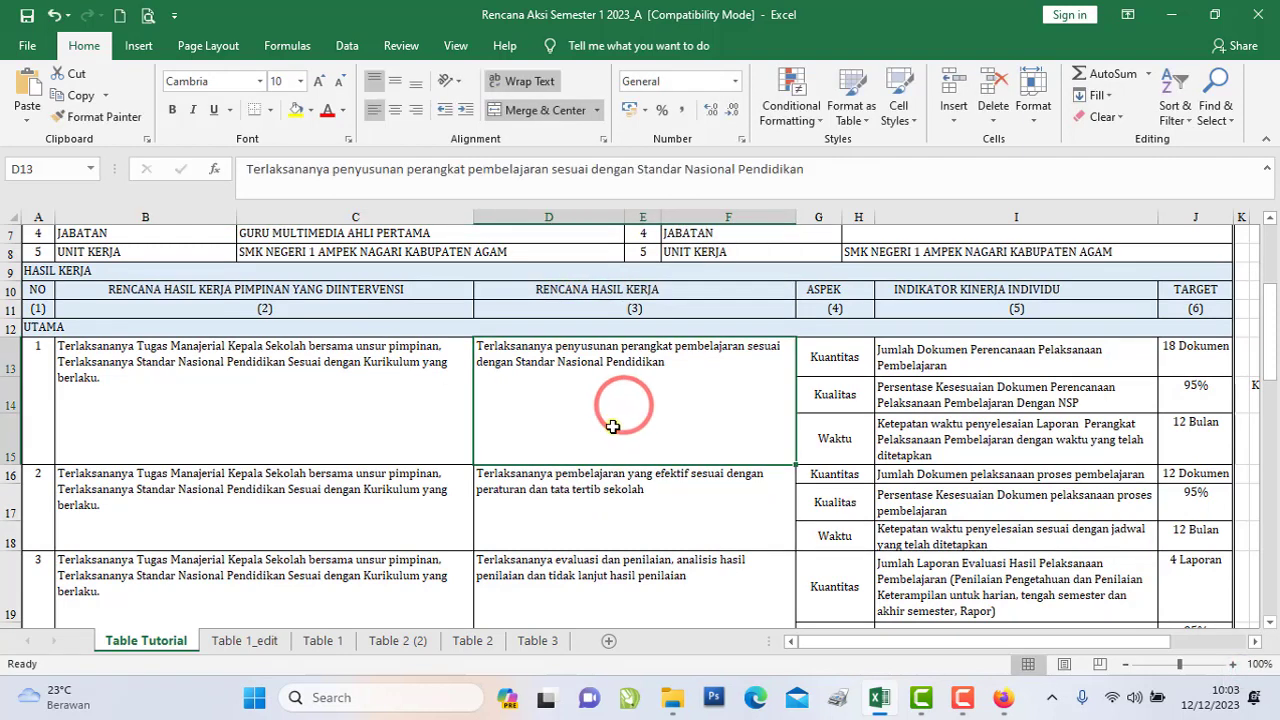
{"action": "left_click", "coordinate": [602, 401]}
{"action": "left_click", "coordinate": [586, 496]}
{"action": "left_click", "coordinate": [580, 586]}
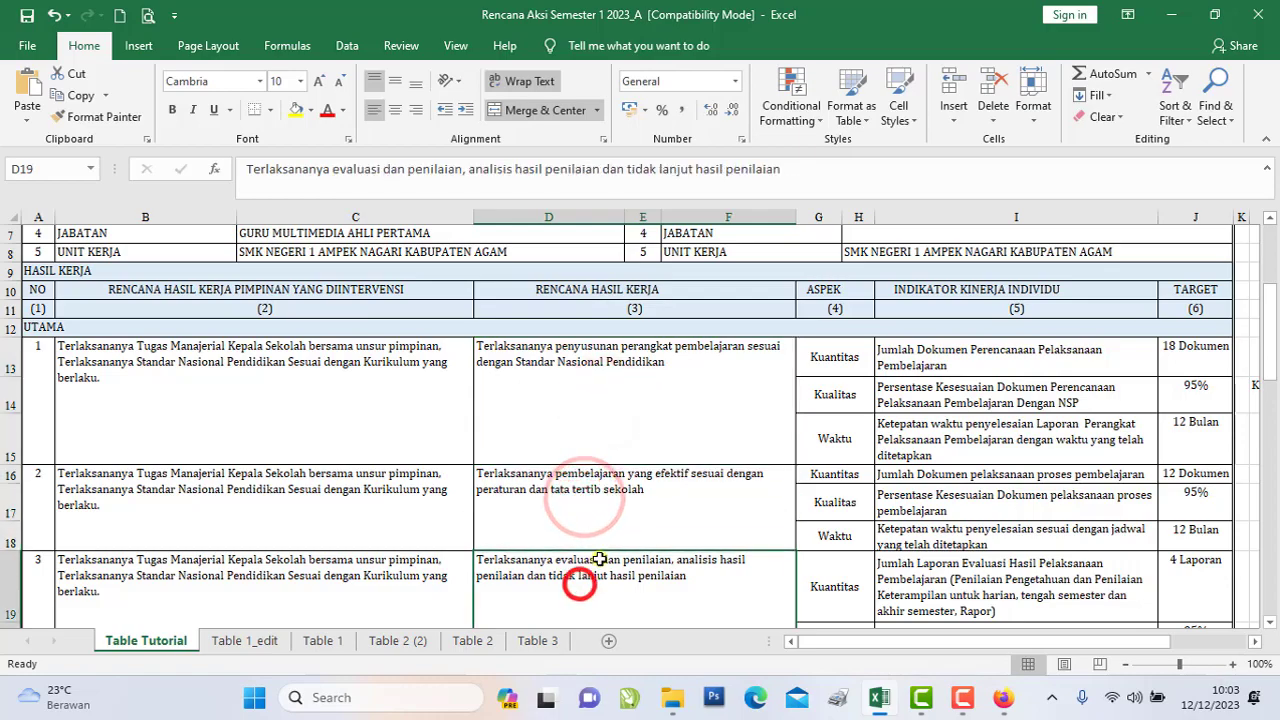
{"action": "scroll", "coordinate": [591, 508], "scroll_direction": "down", "scroll_amount": 4}
{"action": "left_click", "coordinate": [591, 500]}
{"action": "scroll", "coordinate": [581, 510], "scroll_direction": "up", "scroll_amount": 4}
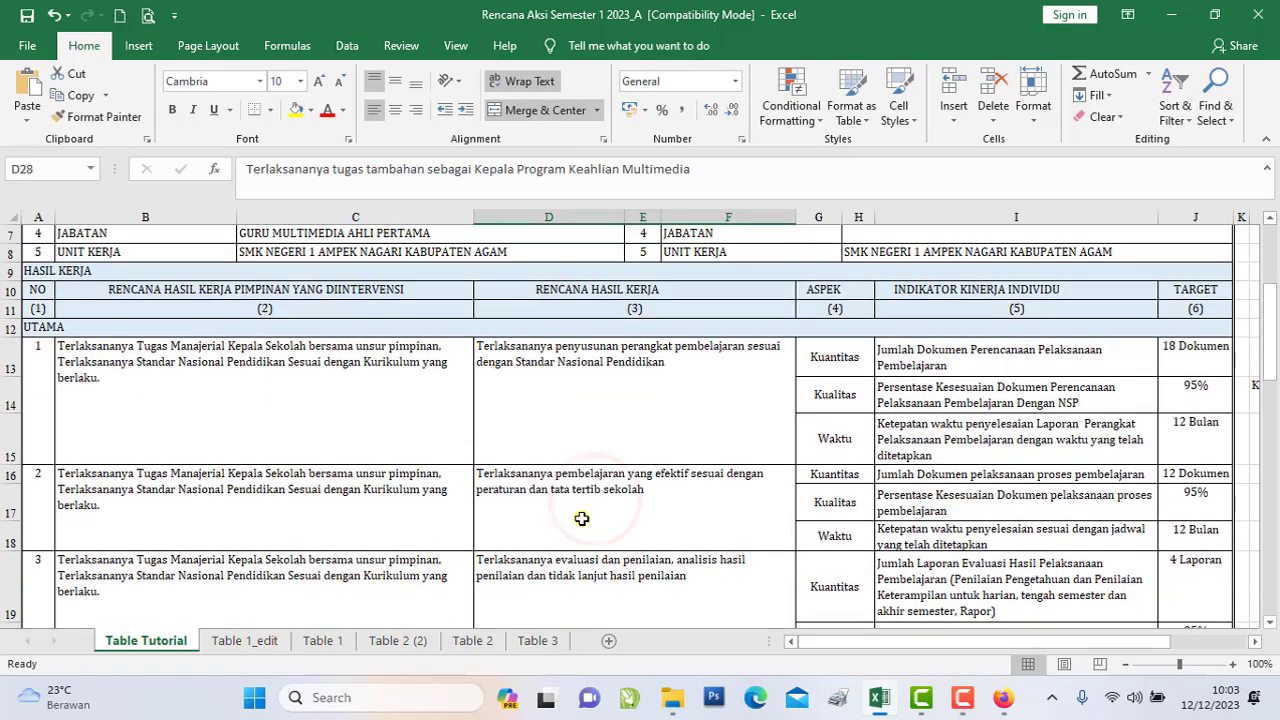
Step: Locate the UTAMA and TAMBAHAN section headings on the sheet, and return to the Rencana Hasil Kerja Pimpinan yang Diintervensi heading in B10
{"action": "left_click", "coordinate": [48, 330]}
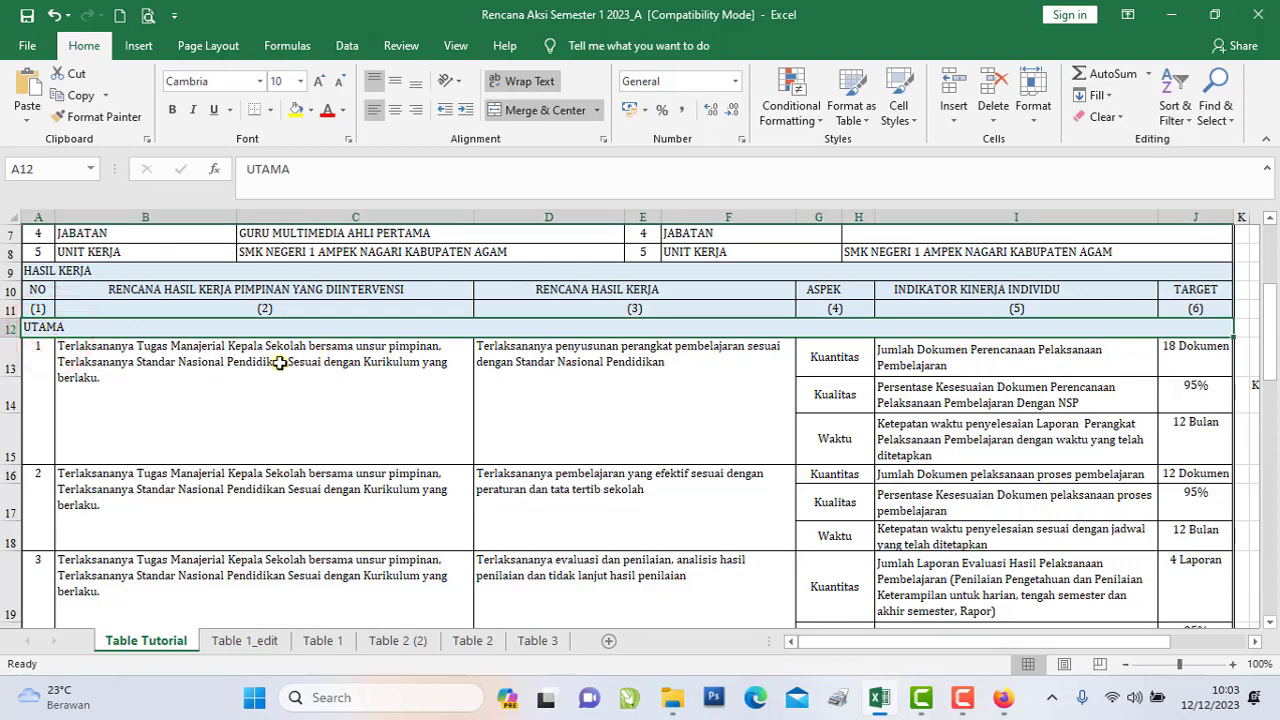
{"action": "double_click", "coordinate": [66, 328]}
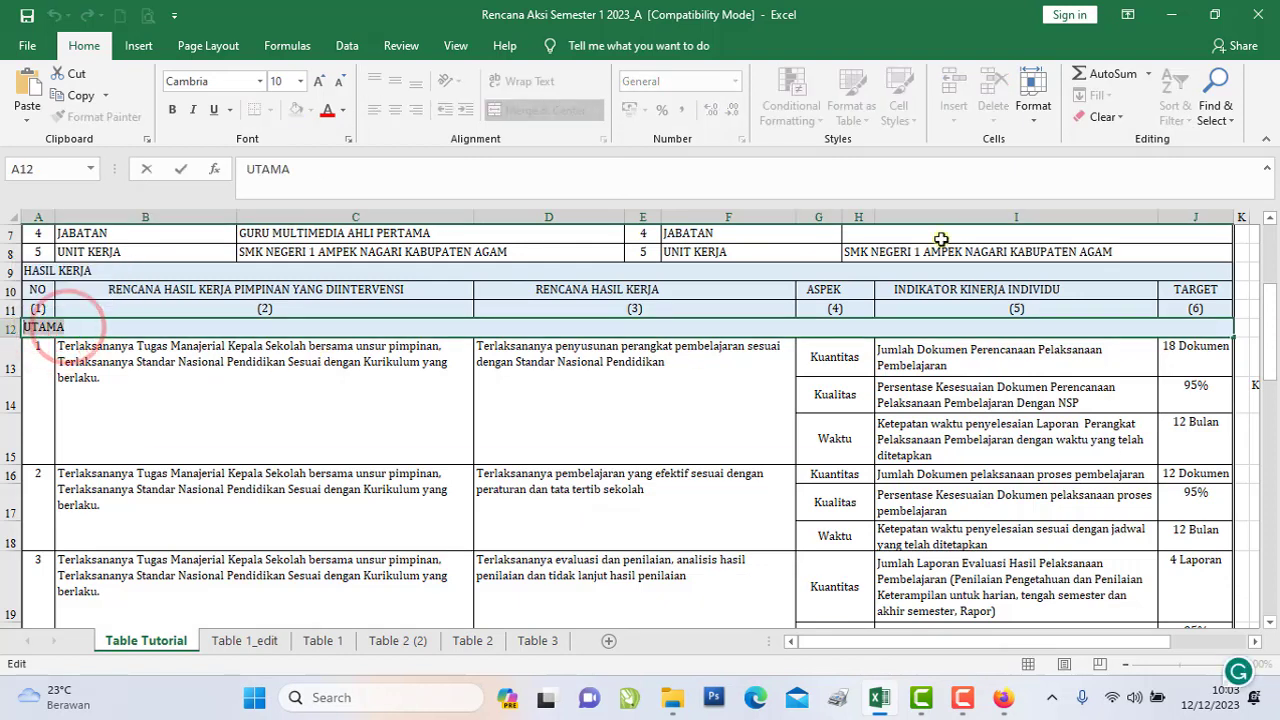
{"action": "left_click_drag", "start_coordinate": [1277, 312], "coordinate": [1277, 455]}
{"action": "left_click", "coordinate": [98, 422]}
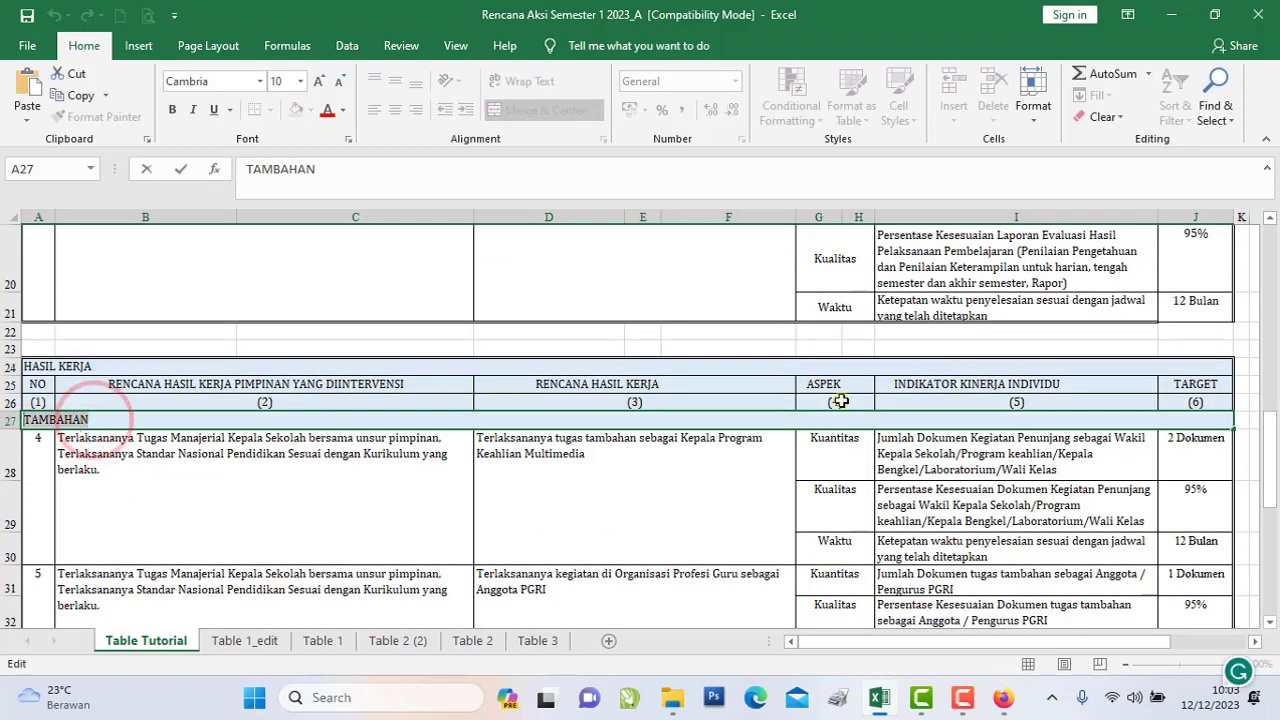
{"action": "left_click_drag", "start_coordinate": [1264, 435], "coordinate": [1270, 318]}
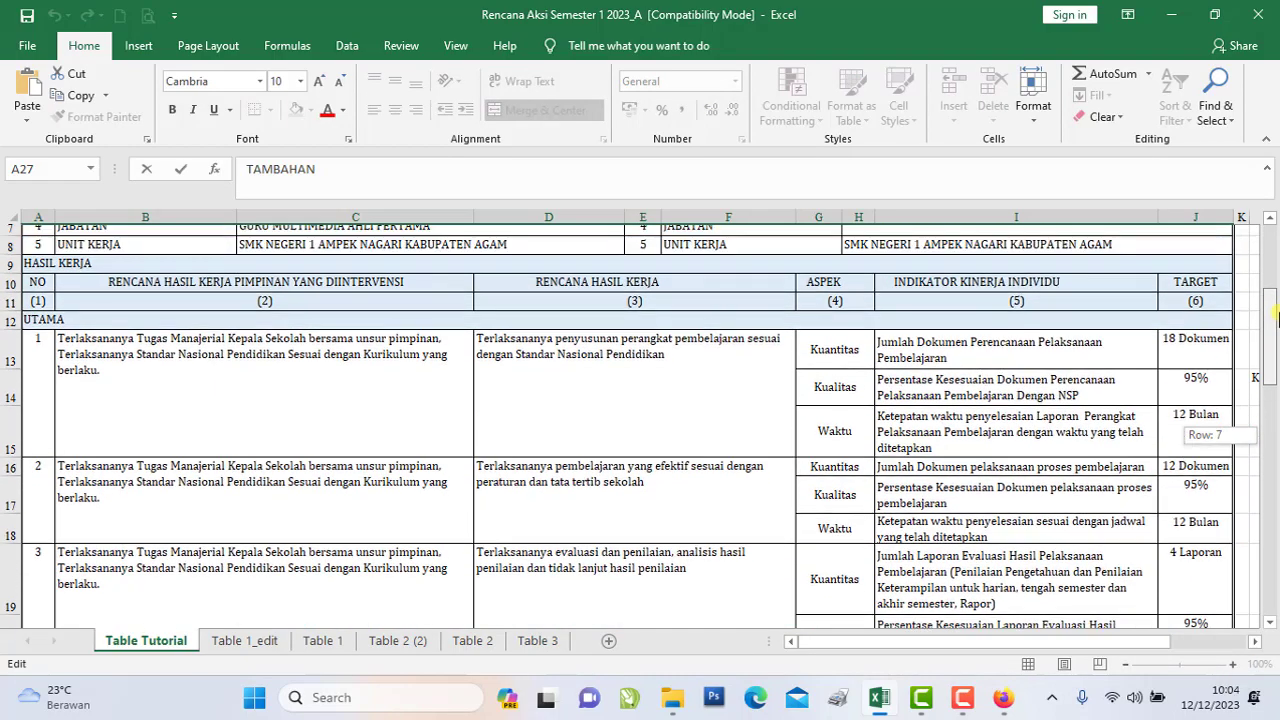
{"action": "scroll", "coordinate": [704, 520], "scroll_direction": "up", "scroll_amount": 2}
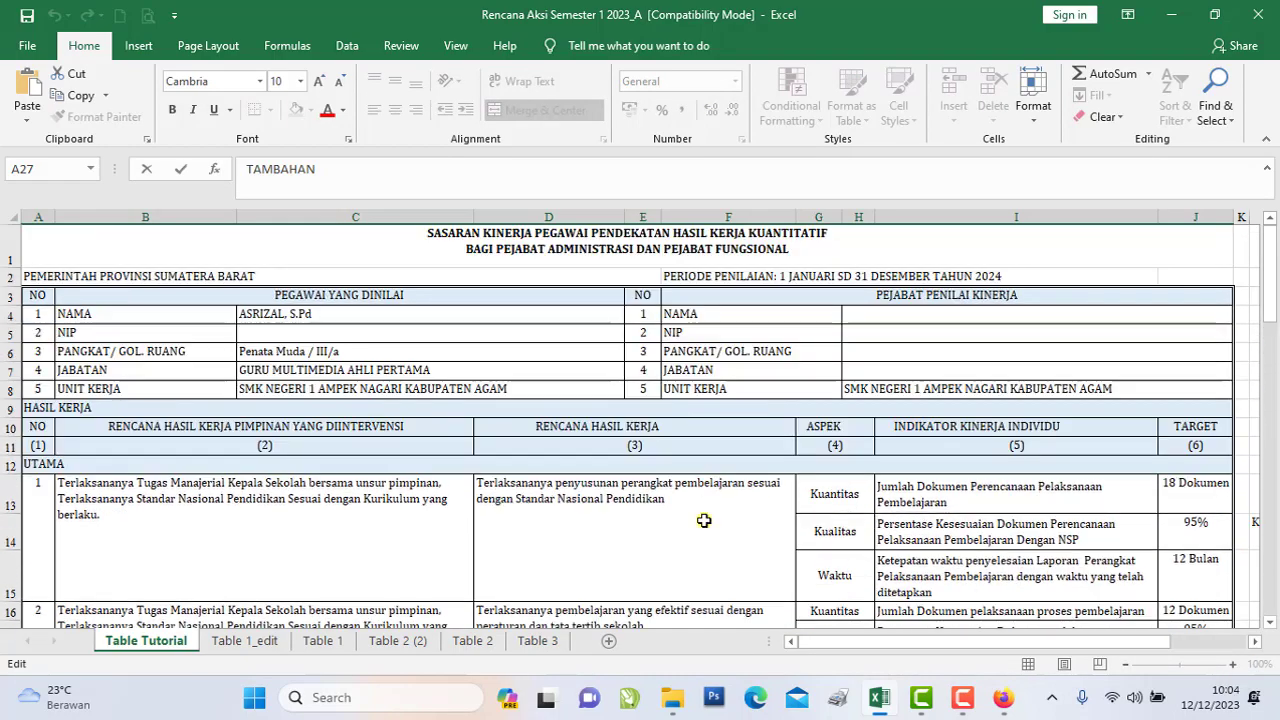
{"action": "left_click", "coordinate": [187, 435]}
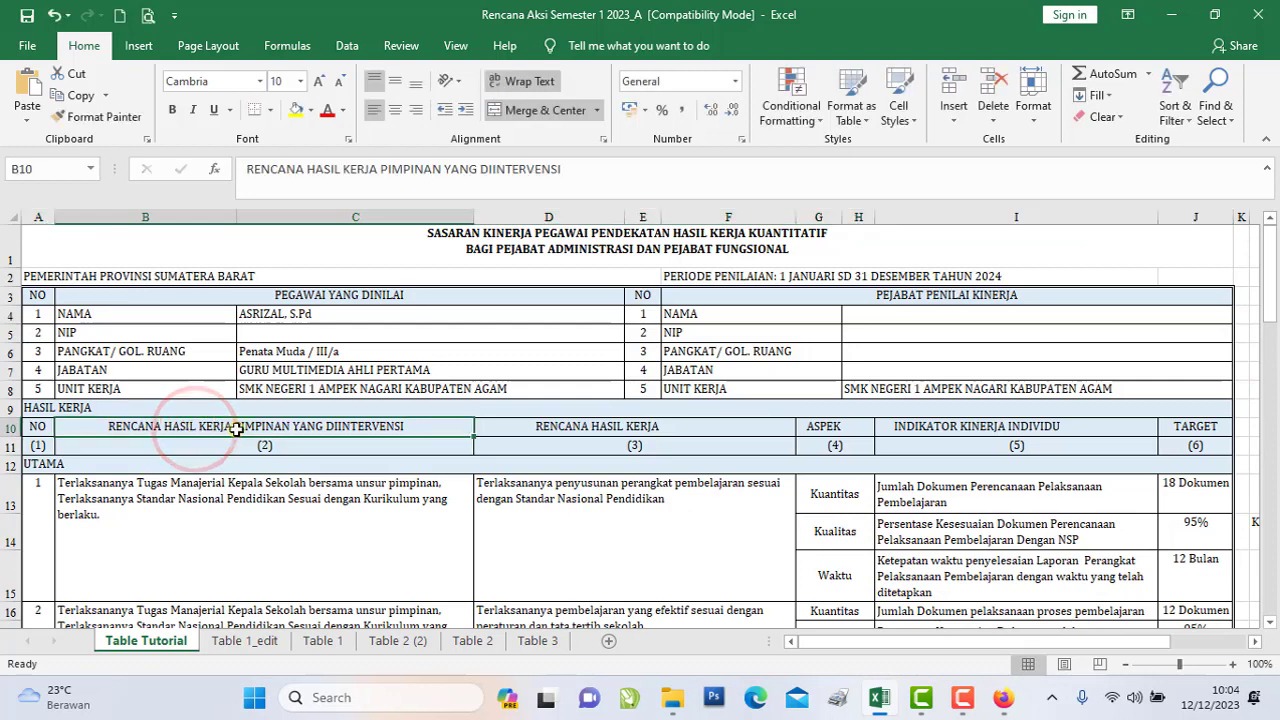
Step: Review item 1's Rencana Hasil Kerja Pimpinan yang Diintervensi entry alongside its own Rencana Hasil Kerja entry
{"action": "left_click", "coordinate": [110, 507]}
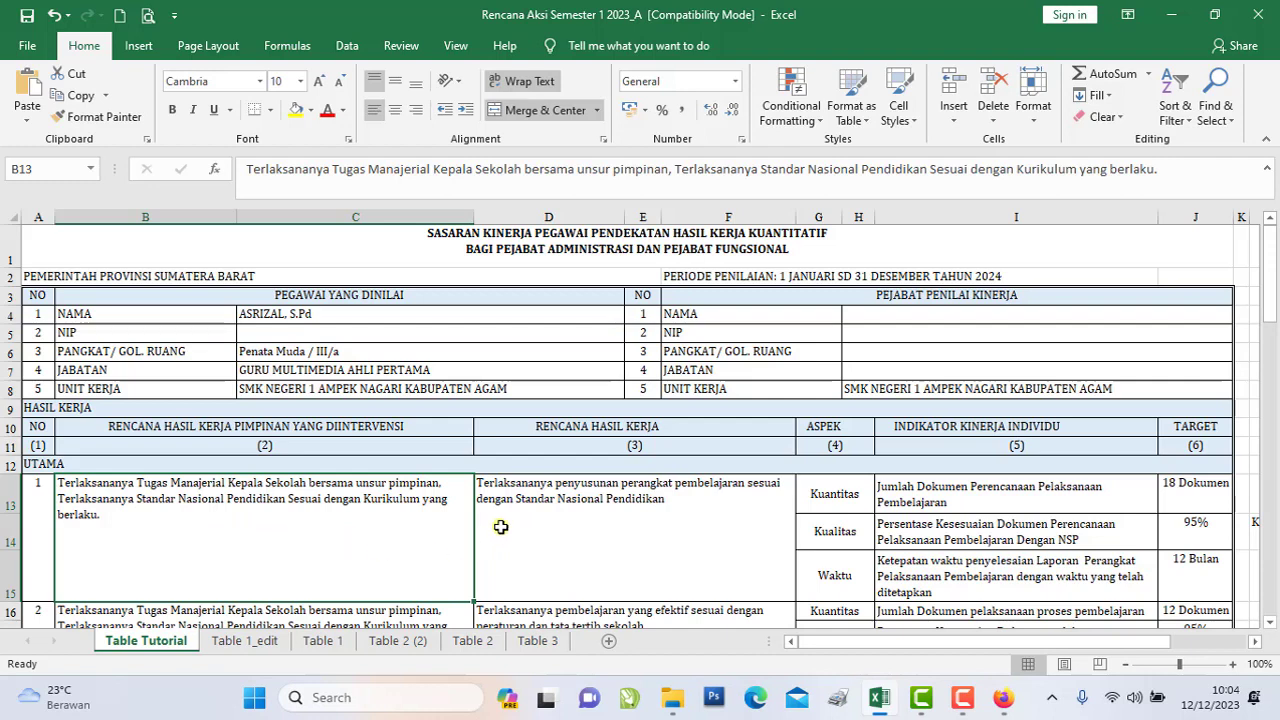
{"action": "left_click", "coordinate": [574, 432]}
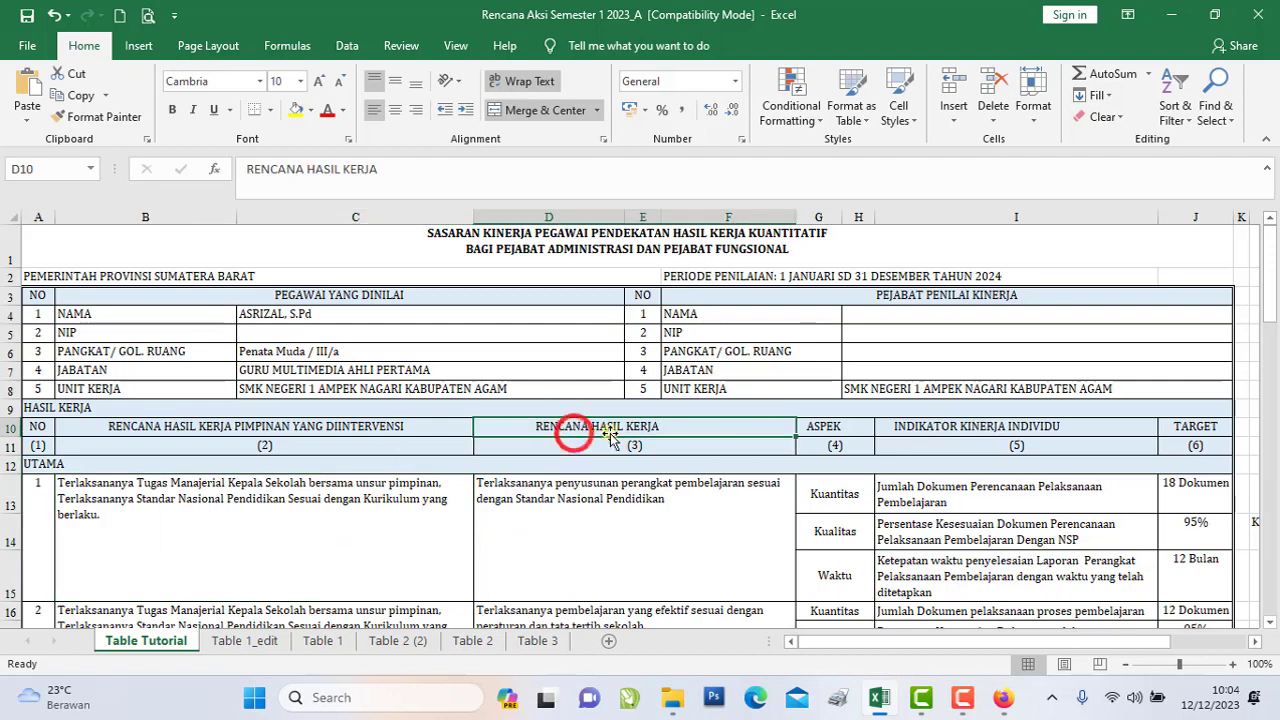
{"action": "left_click", "coordinate": [629, 491]}
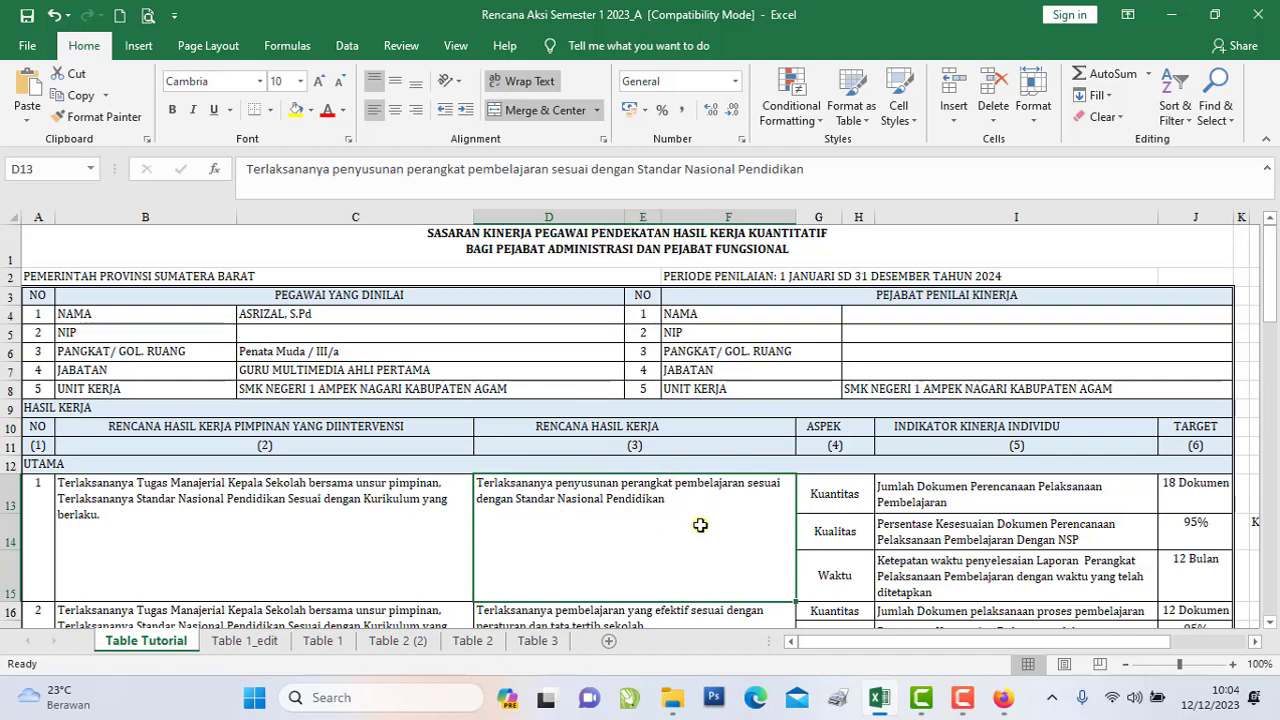
Step: Go through the Aspek column for item 1, from its heading through Kuantitas, Kualitas and Waktu
{"action": "left_click", "coordinate": [844, 426]}
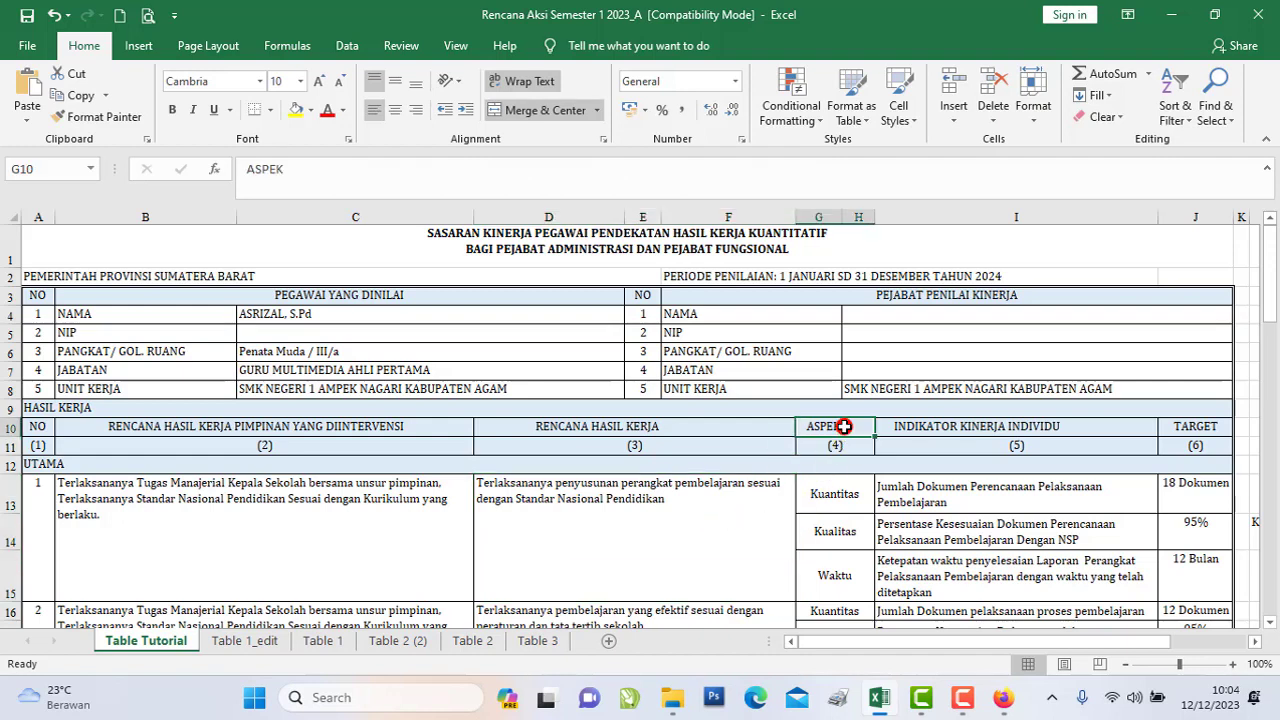
{"action": "left_click", "coordinate": [841, 501]}
{"action": "left_click", "coordinate": [837, 531]}
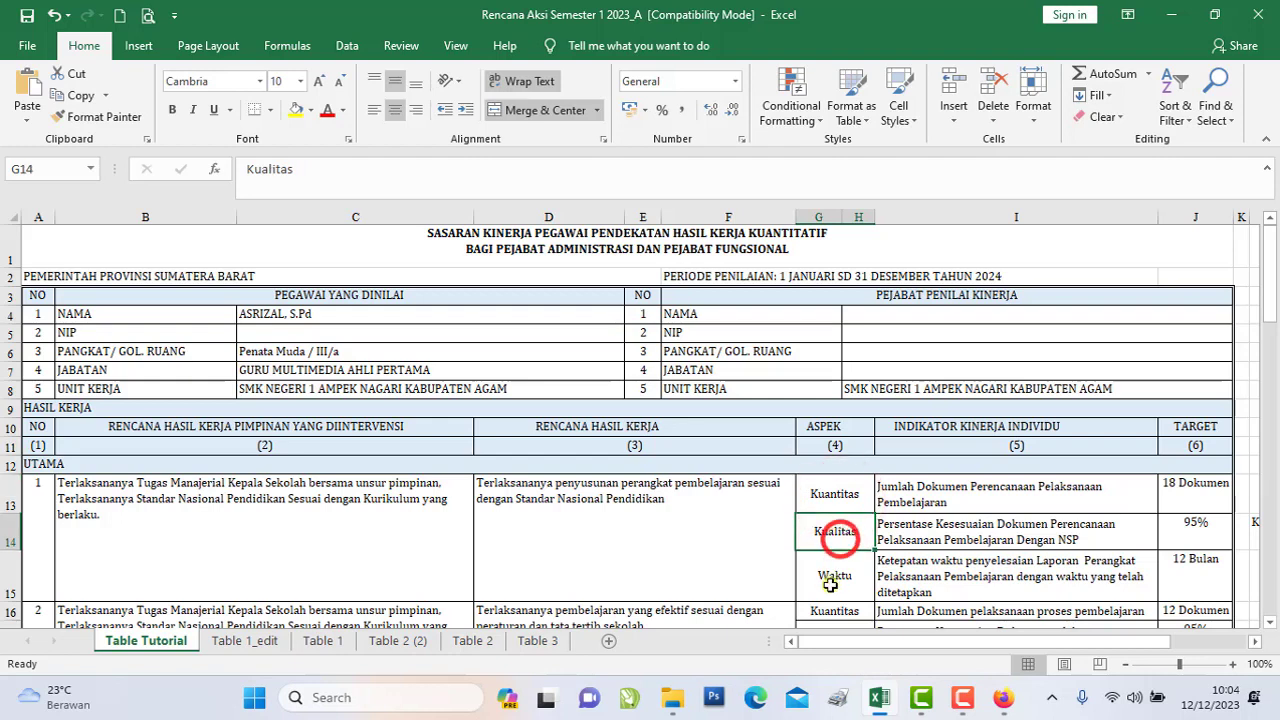
{"action": "left_click", "coordinate": [830, 587]}
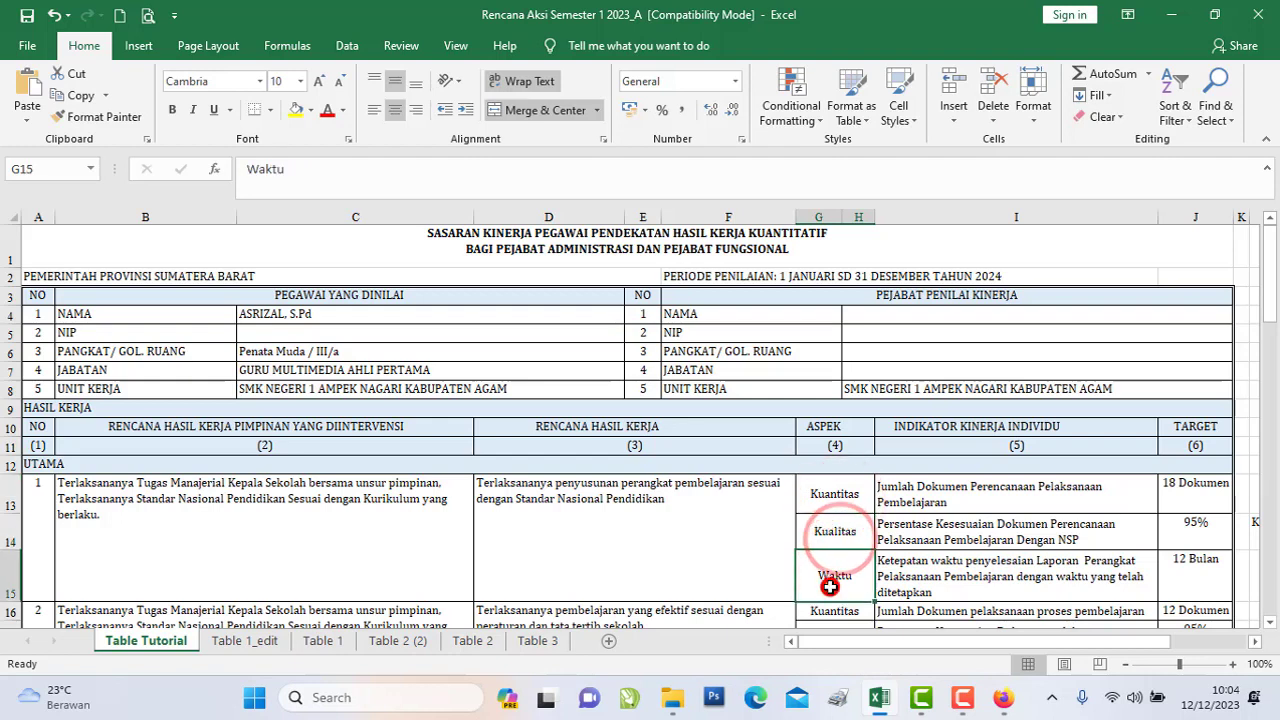
Step: Relate item 1's Rencana Hasil Kerja to the Indikator Kinerja Individu and Target entries for its Kuantitas aspect
{"action": "left_click", "coordinate": [924, 432]}
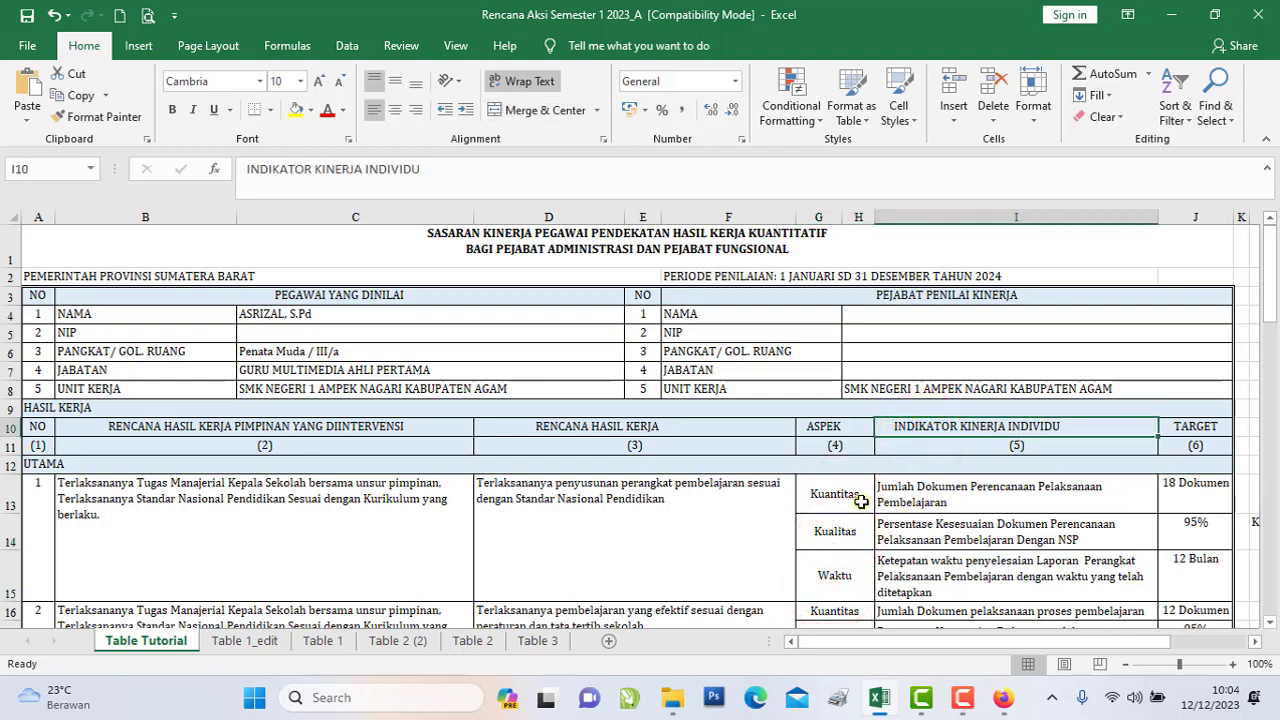
{"action": "left_click", "coordinate": [861, 501]}
{"action": "left_click", "coordinate": [706, 520]}
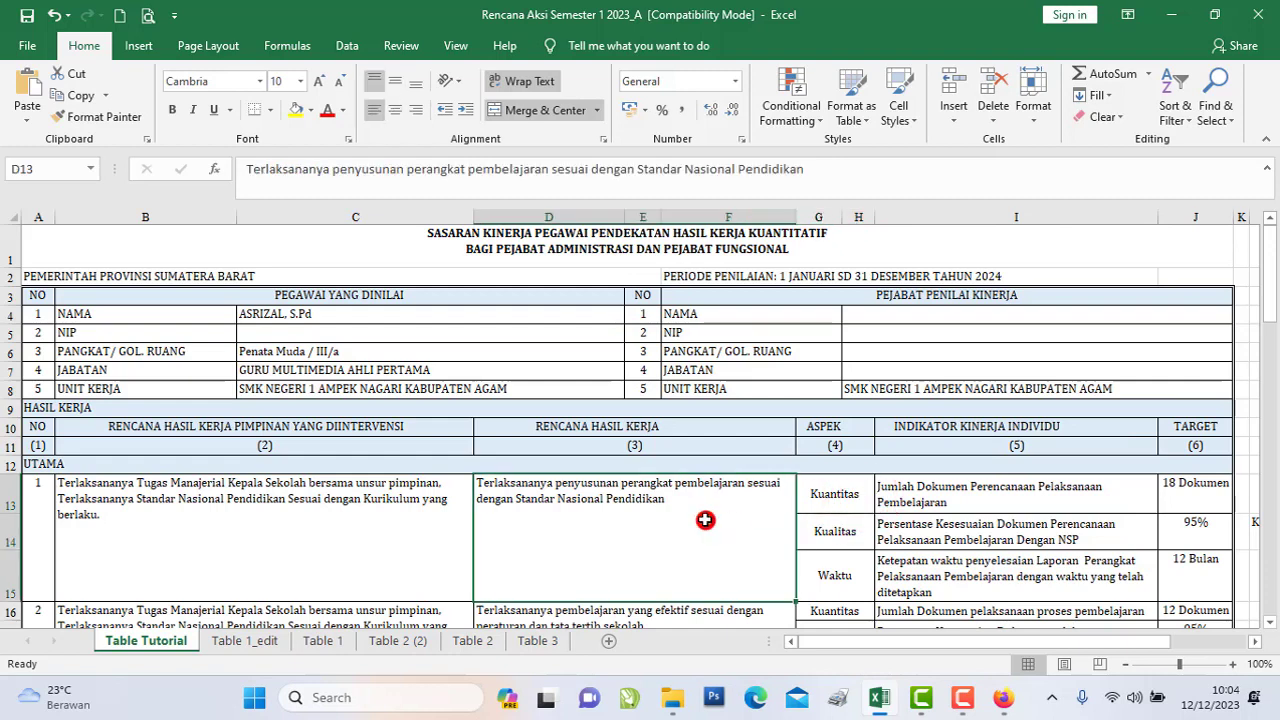
{"action": "left_click", "coordinate": [917, 495]}
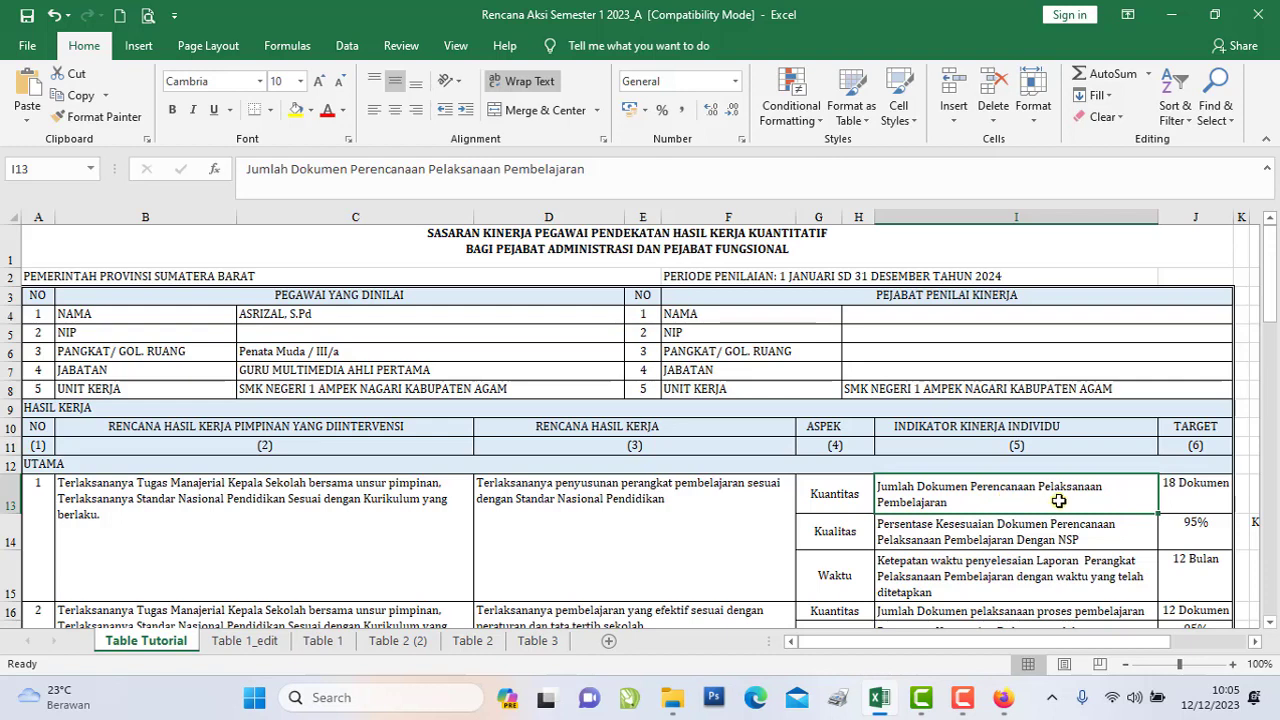
{"action": "left_click", "coordinate": [1180, 501]}
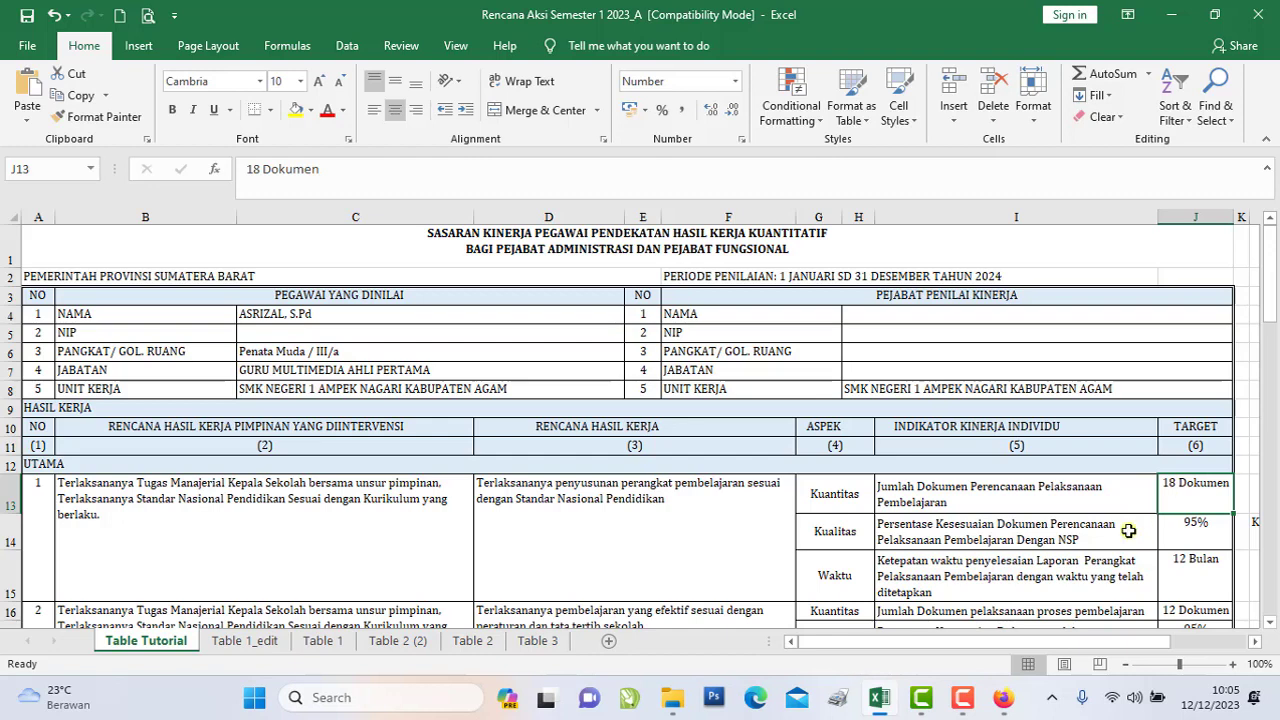
Step: Examine the Kualitas aspect of item 1 together with its Indikator Kinerja Individu and Target in row 14
{"action": "left_click", "coordinate": [843, 538]}
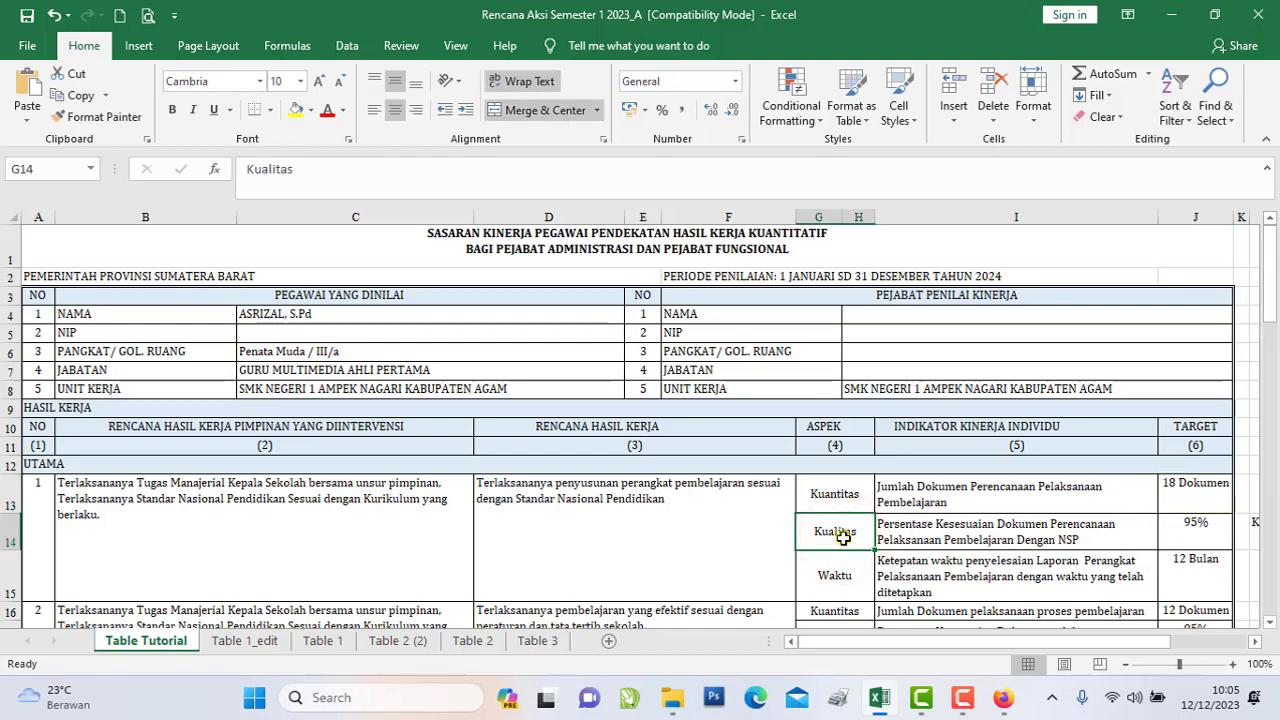
{"action": "left_click", "coordinate": [911, 535]}
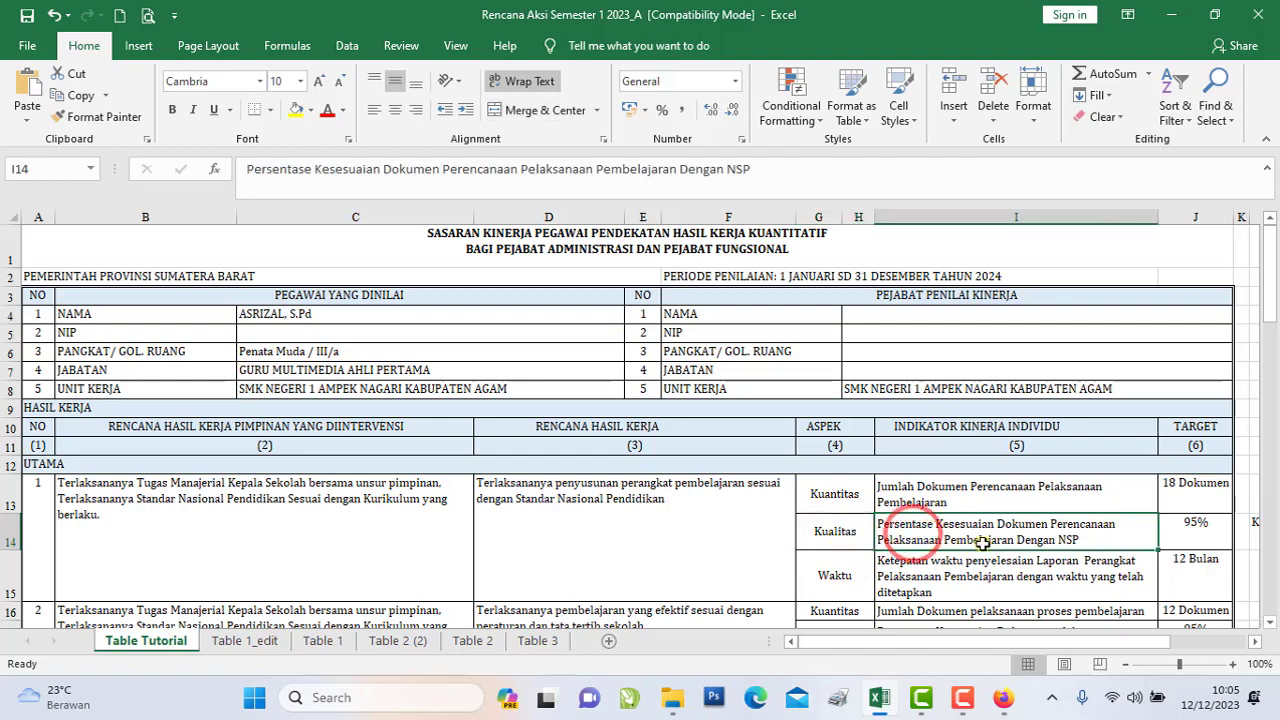
{"action": "left_click", "coordinate": [1063, 533]}
{"action": "left_click", "coordinate": [1097, 540]}
{"action": "left_click", "coordinate": [1076, 540]}
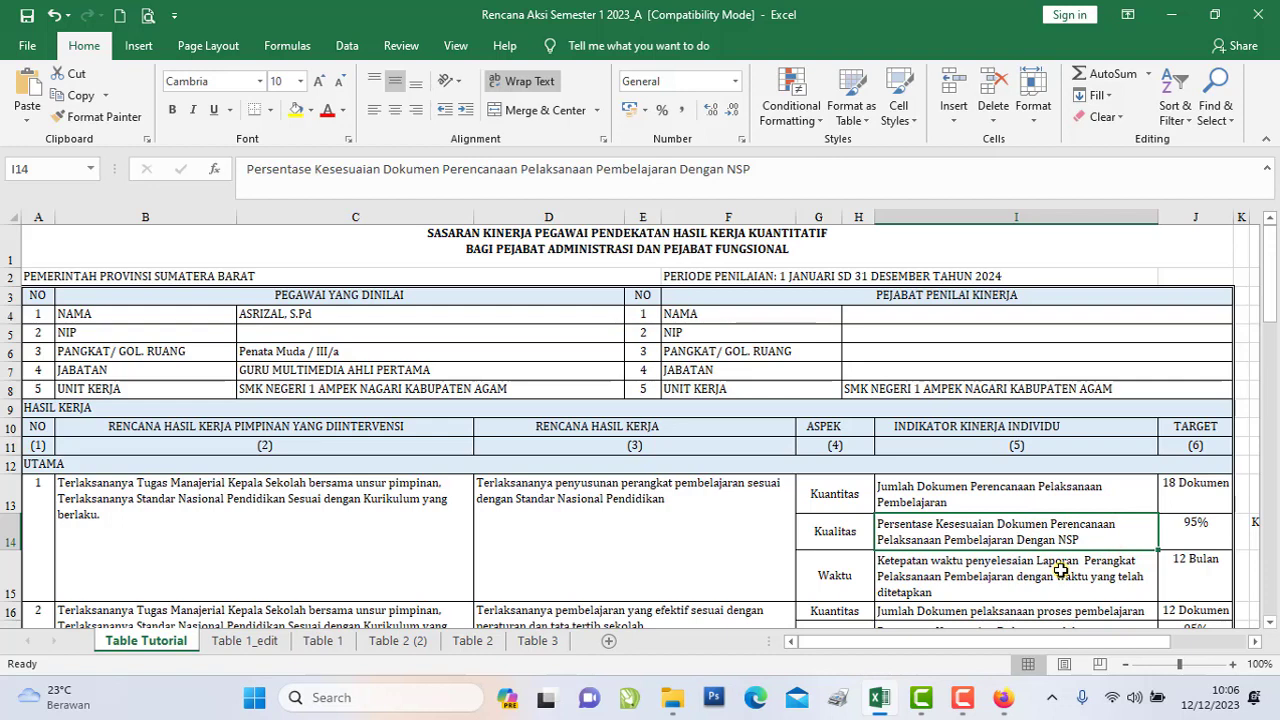
{"action": "left_click", "coordinate": [1200, 545]}
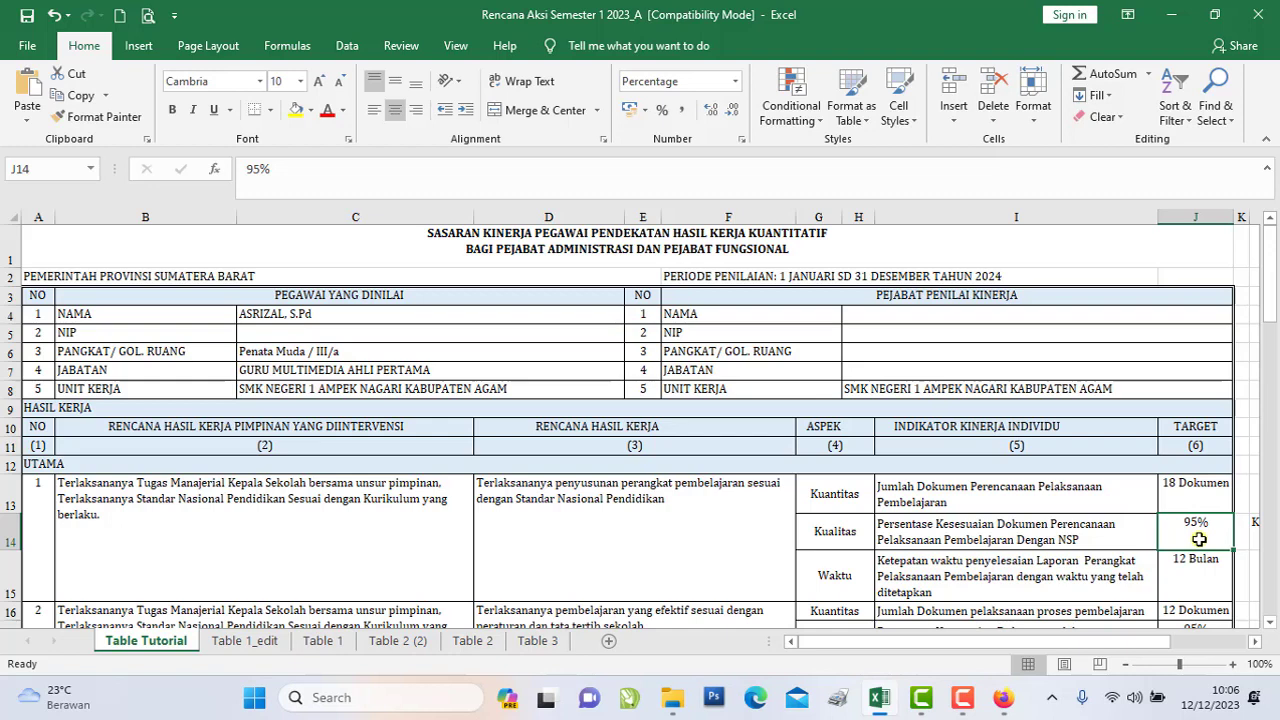
Step: Examine the Waktu aspect of item 1 with its Indikator Kinerja Individu and Target in row 15
{"action": "left_click_drag", "start_coordinate": [1267, 300], "coordinate": [1267, 330]}
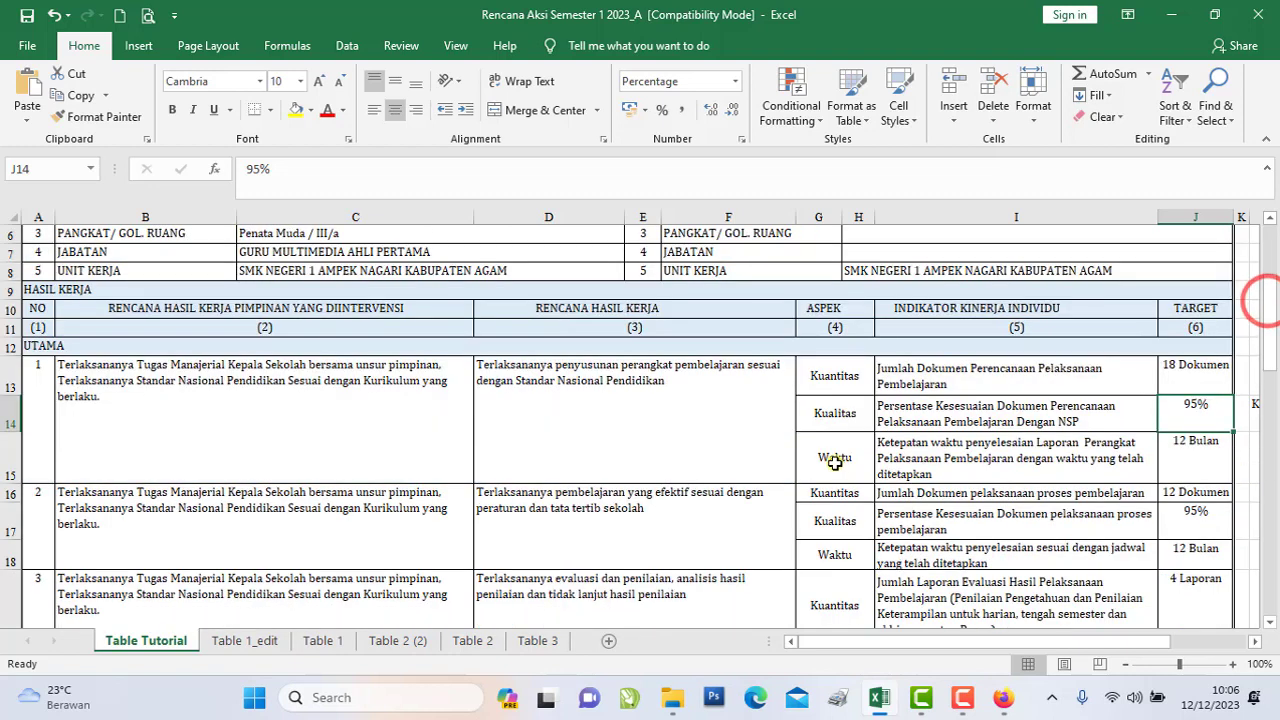
{"action": "left_click", "coordinate": [835, 459]}
{"action": "left_click", "coordinate": [961, 311]}
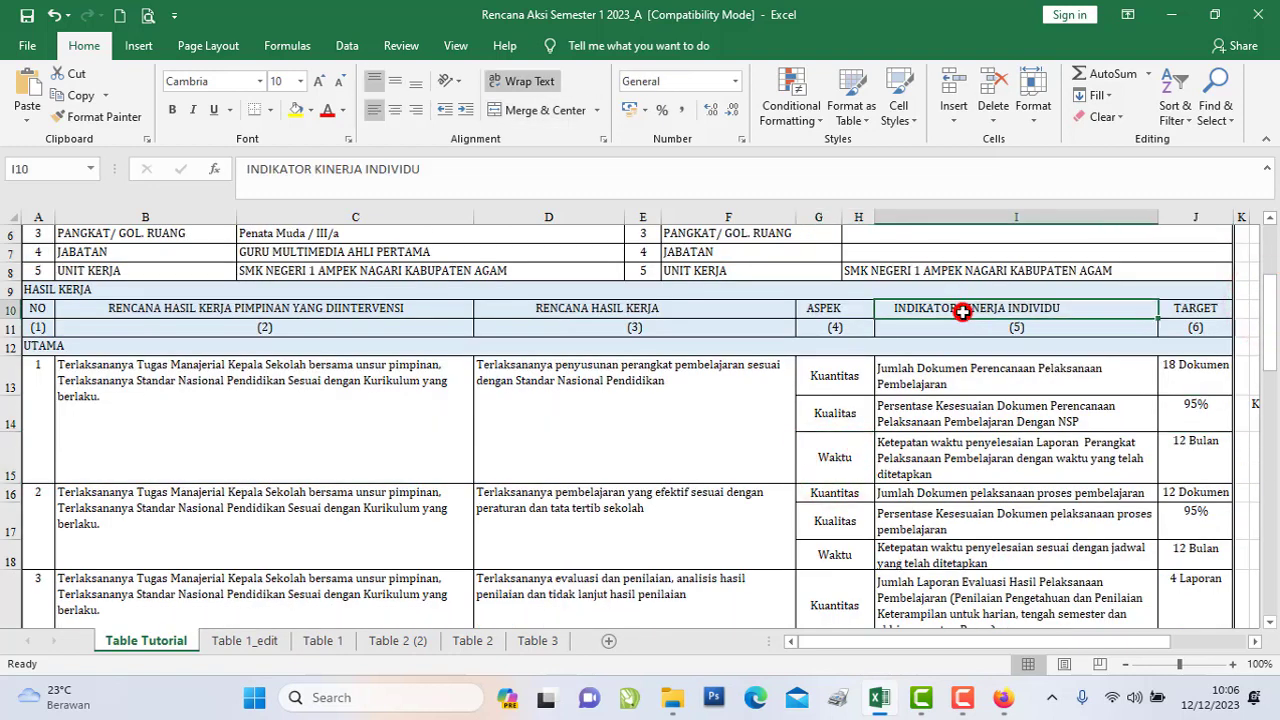
{"action": "left_click", "coordinate": [929, 470]}
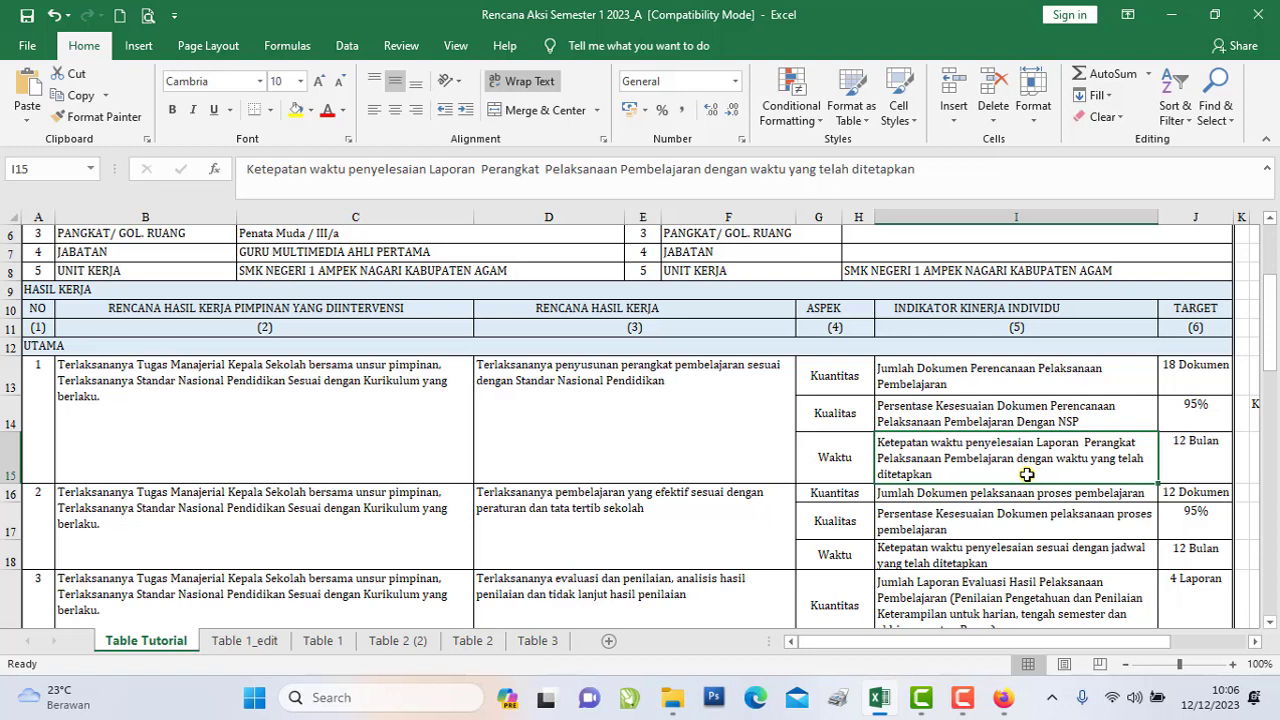
{"action": "left_click", "coordinate": [820, 452]}
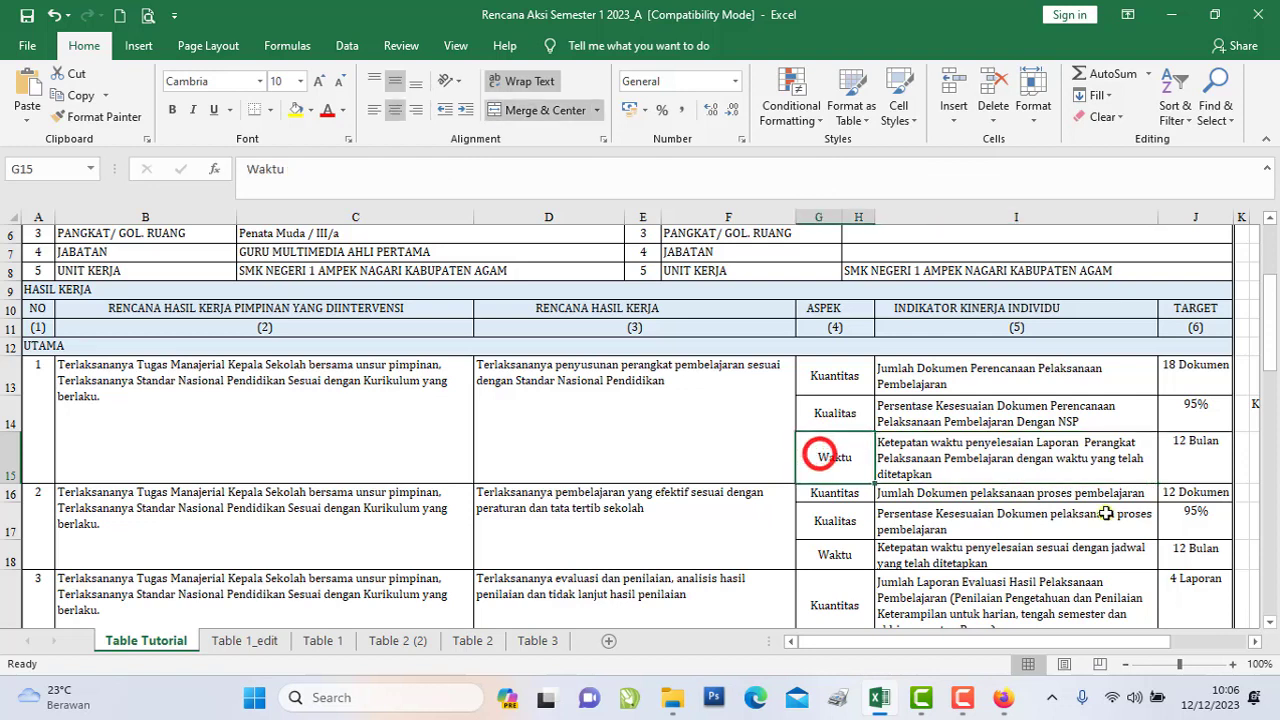
{"action": "left_click", "coordinate": [1191, 468]}
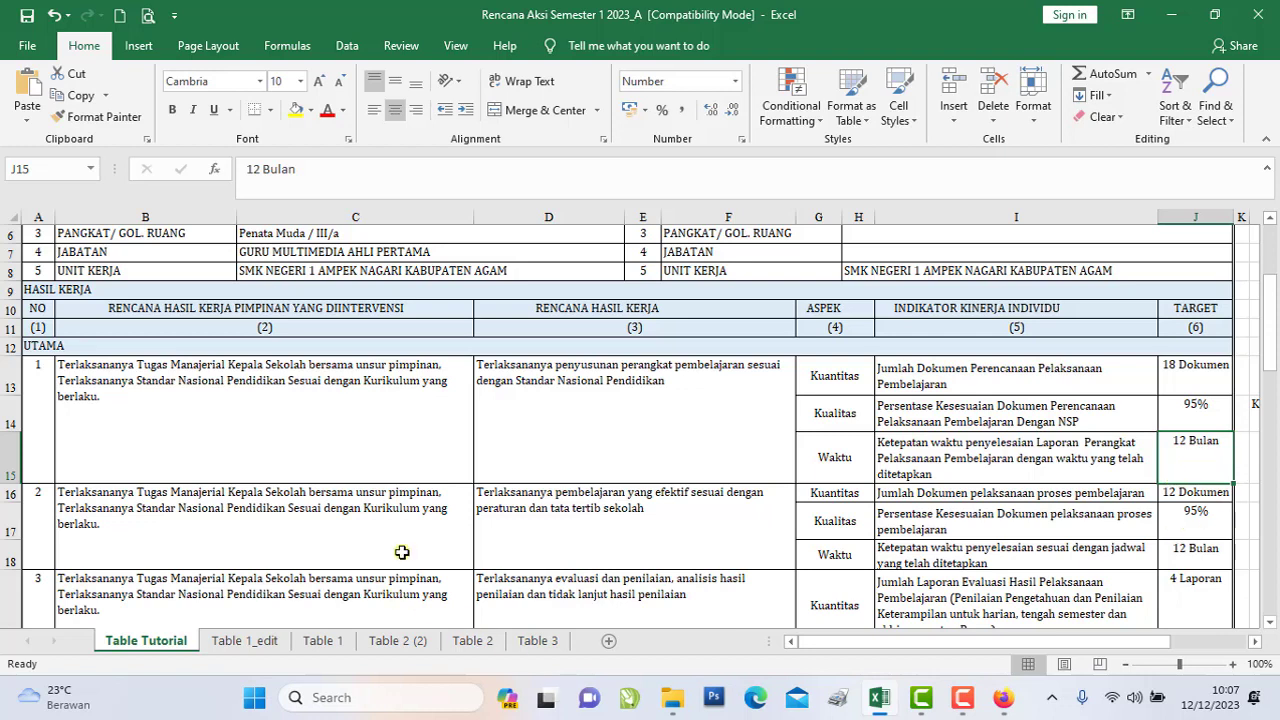
Step: Compare the Rencana Hasil Kerja Pimpinan yang Diintervensi entries of items 1 and 2 in B13 and B16
{"action": "left_click", "coordinate": [271, 400]}
{"action": "left_click", "coordinate": [230, 522]}
{"action": "left_click", "coordinate": [251, 410]}
{"action": "left_click", "coordinate": [238, 525]}
{"action": "left_click", "coordinate": [247, 420]}
{"action": "left_click", "coordinate": [228, 526]}
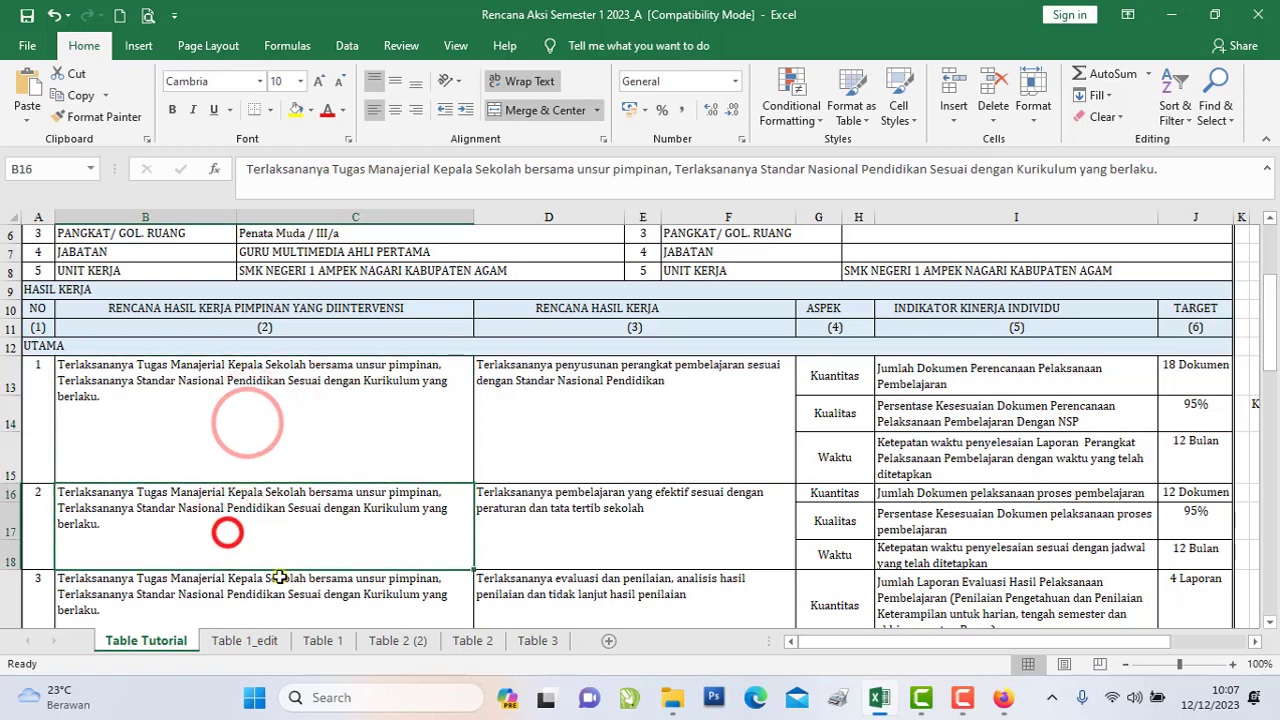
Step: Review item 2's Rencana Hasil Kerja entry and its three aspects, Kuantitas, Kualitas and Waktu
{"action": "left_click", "coordinate": [594, 309]}
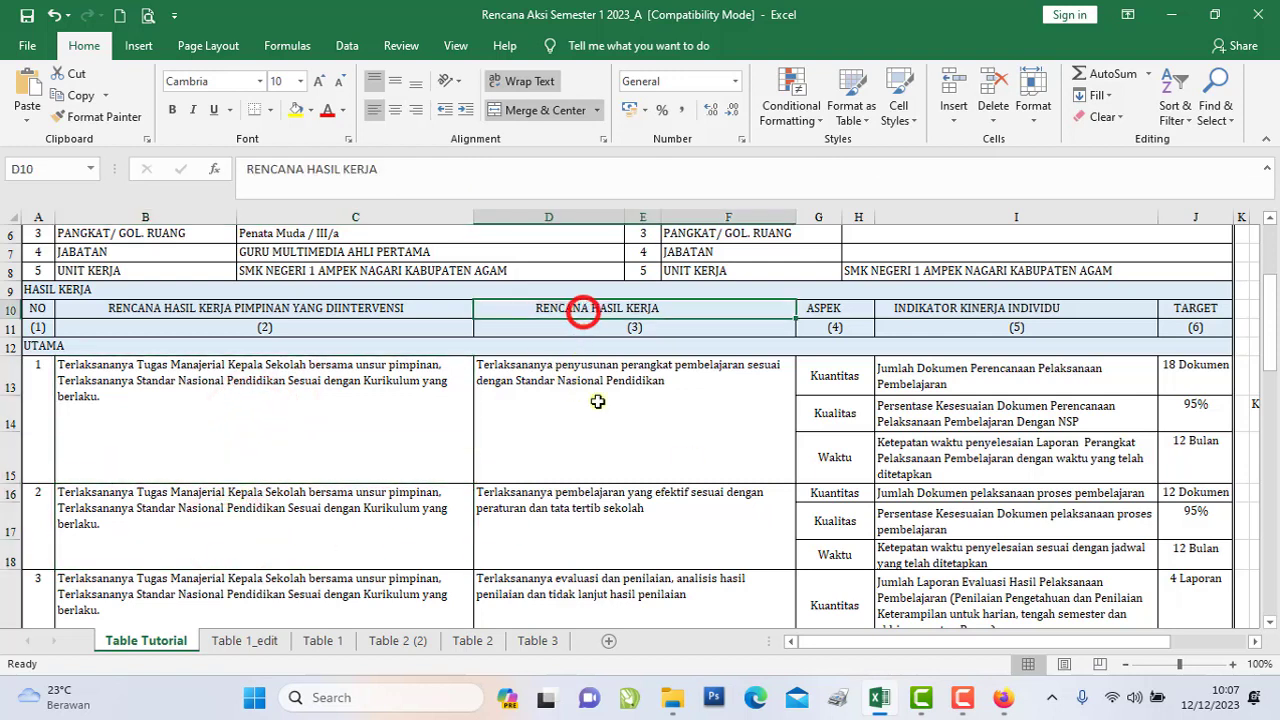
{"action": "left_click", "coordinate": [590, 534]}
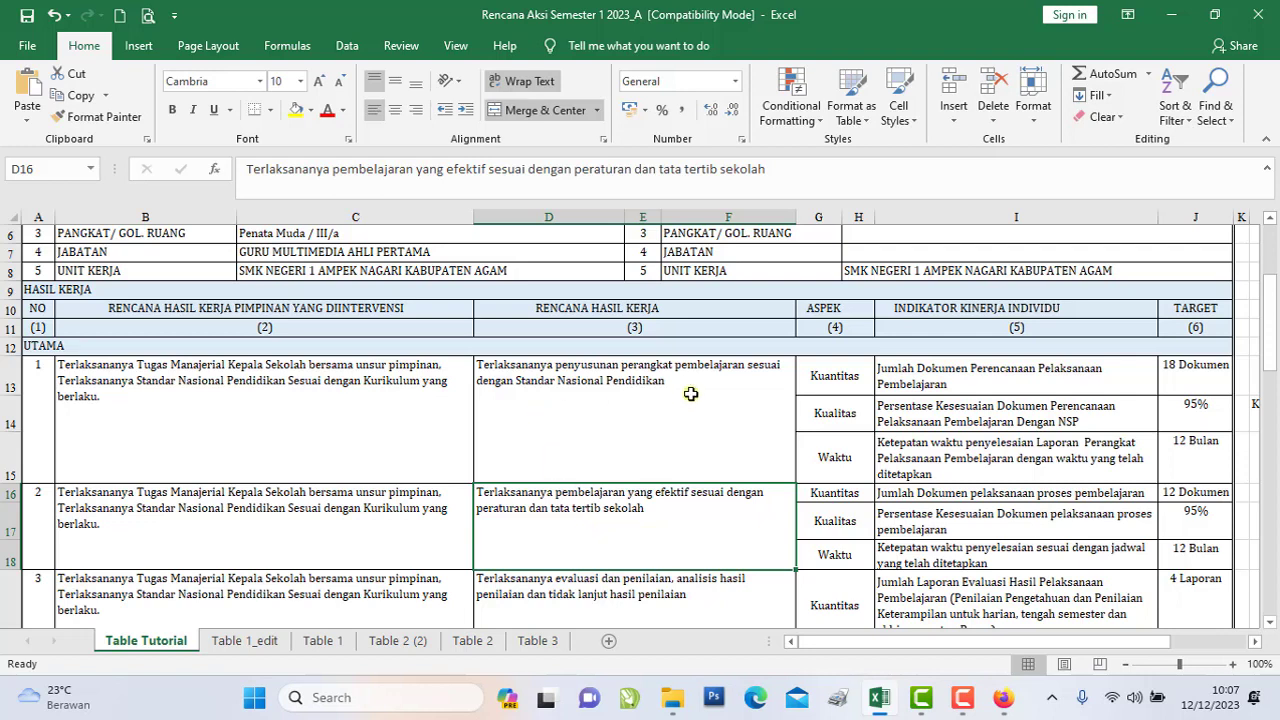
{"action": "left_click", "coordinate": [838, 312]}
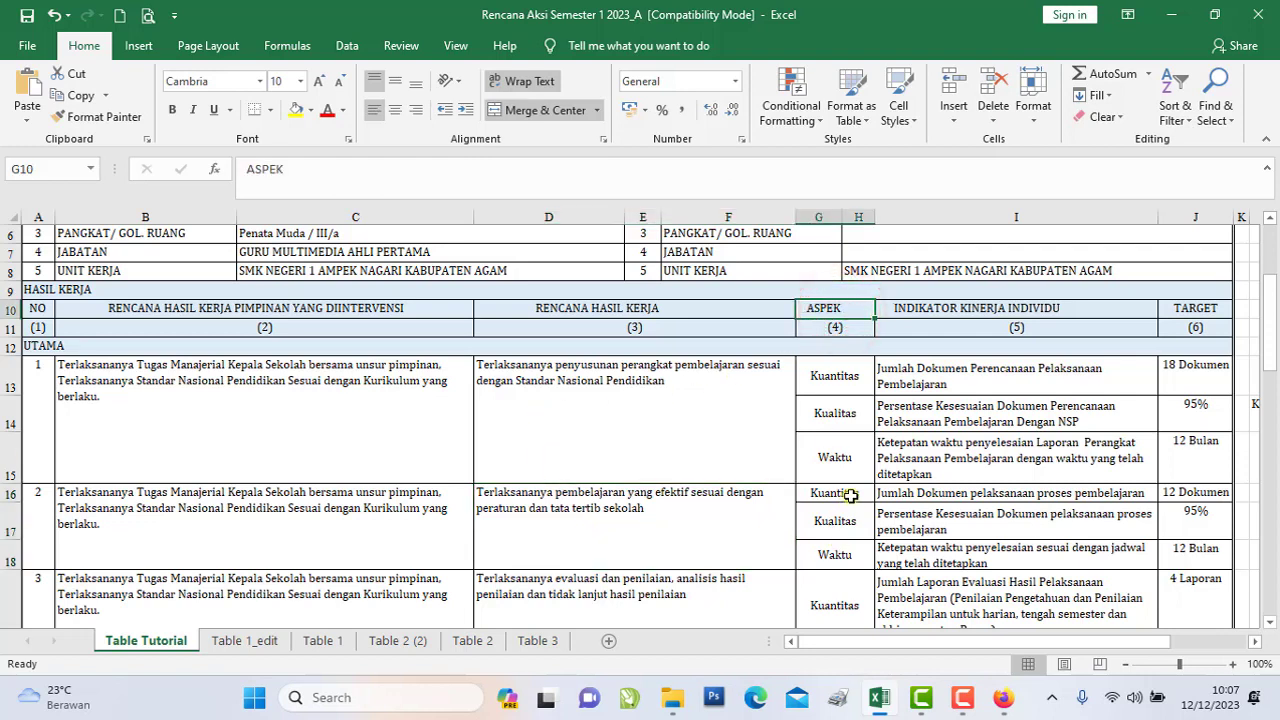
{"action": "left_click", "coordinate": [840, 495]}
{"action": "left_click", "coordinate": [836, 523]}
{"action": "left_click", "coordinate": [835, 555]}
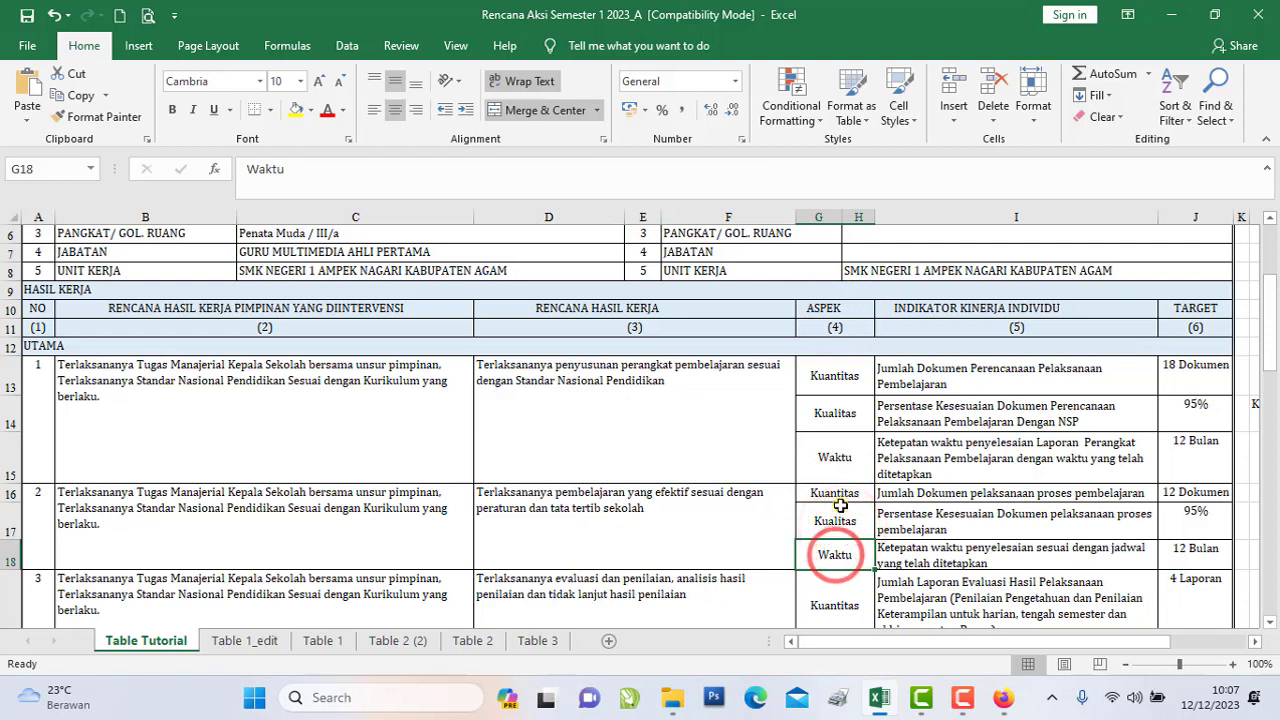
Step: Examine item 2's Kuantitas aspect by checking its Indikator Kinerja Individu in I16 against its Target in J16
{"action": "left_click", "coordinate": [944, 311]}
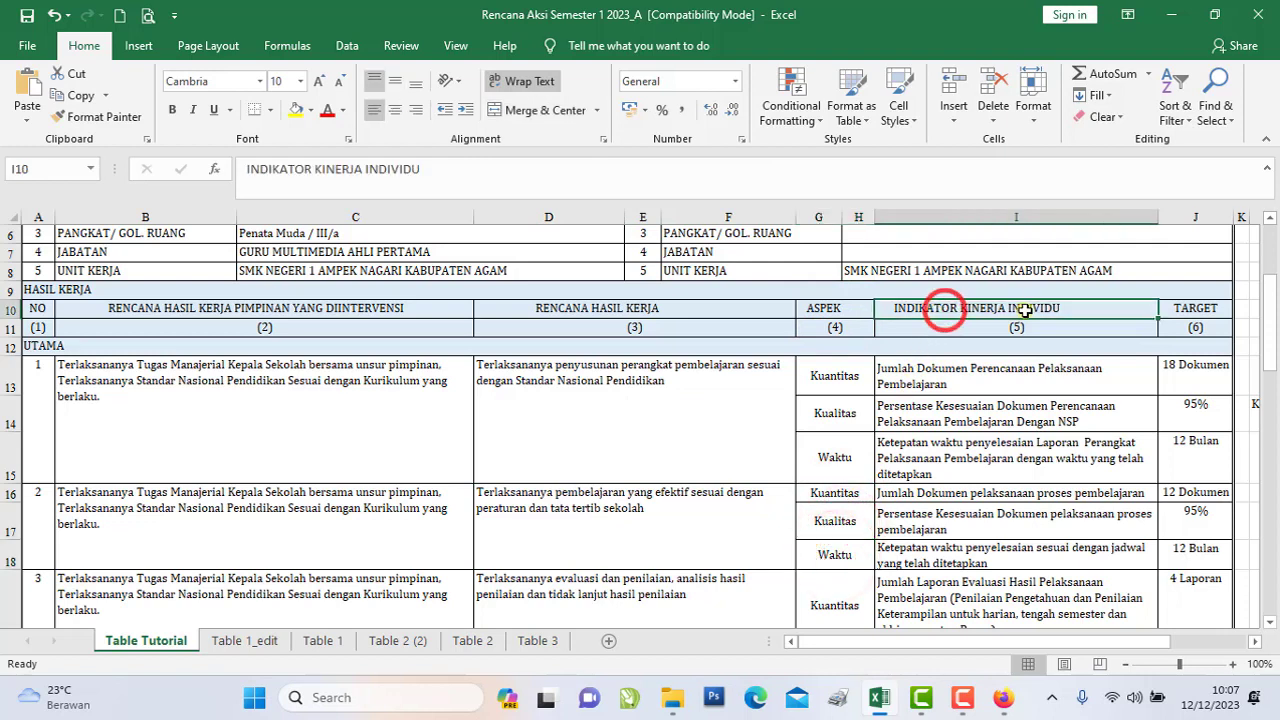
{"action": "left_click", "coordinate": [853, 497]}
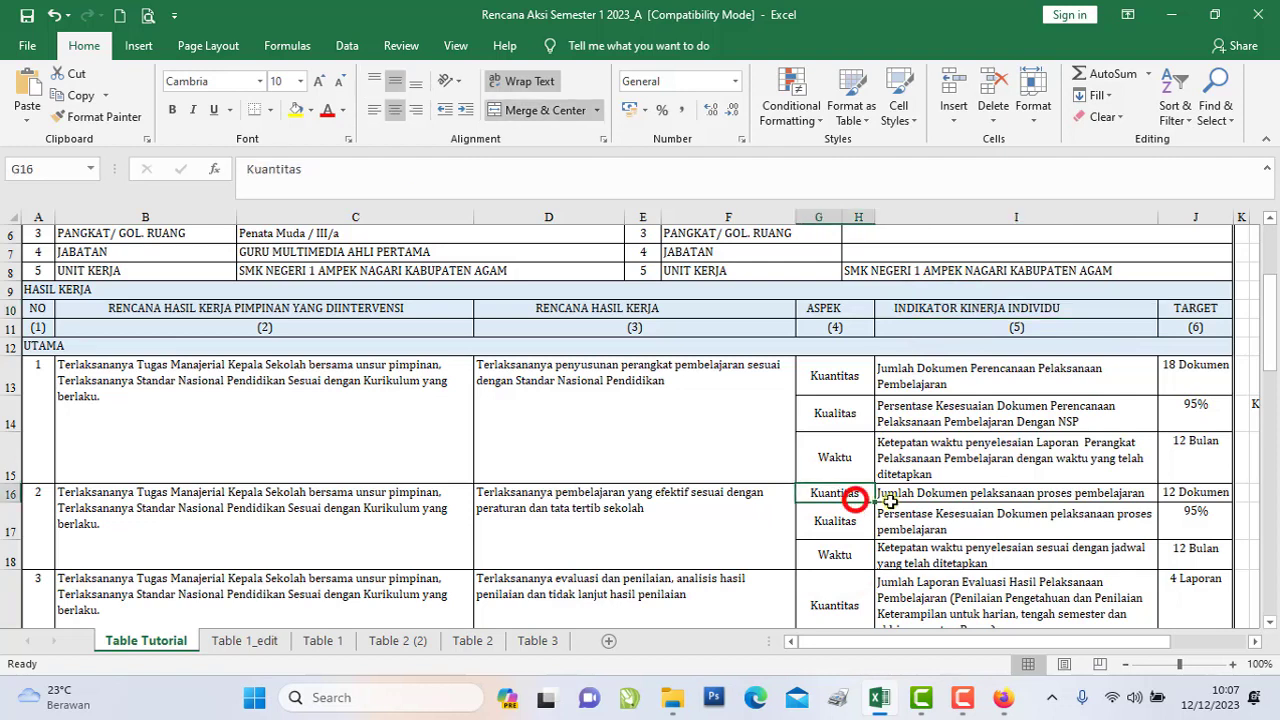
{"action": "left_click", "coordinate": [914, 494]}
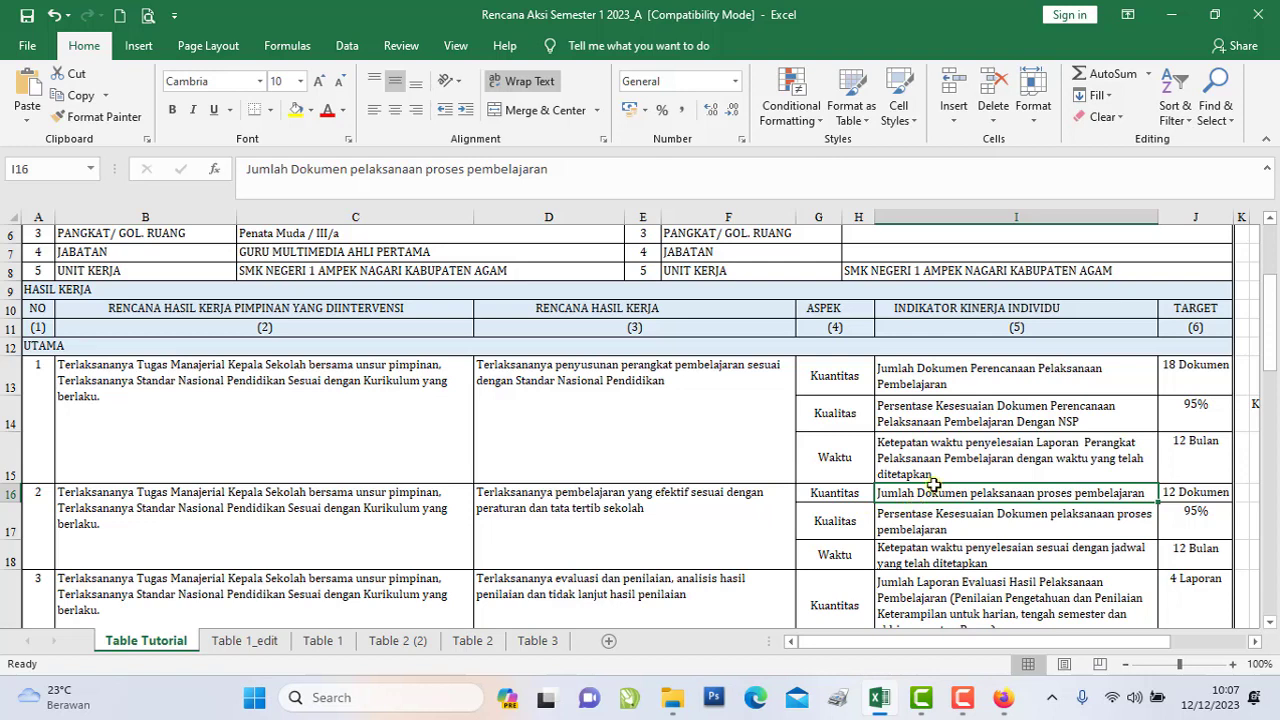
{"action": "left_click", "coordinate": [930, 494]}
{"action": "left_click", "coordinate": [1191, 494]}
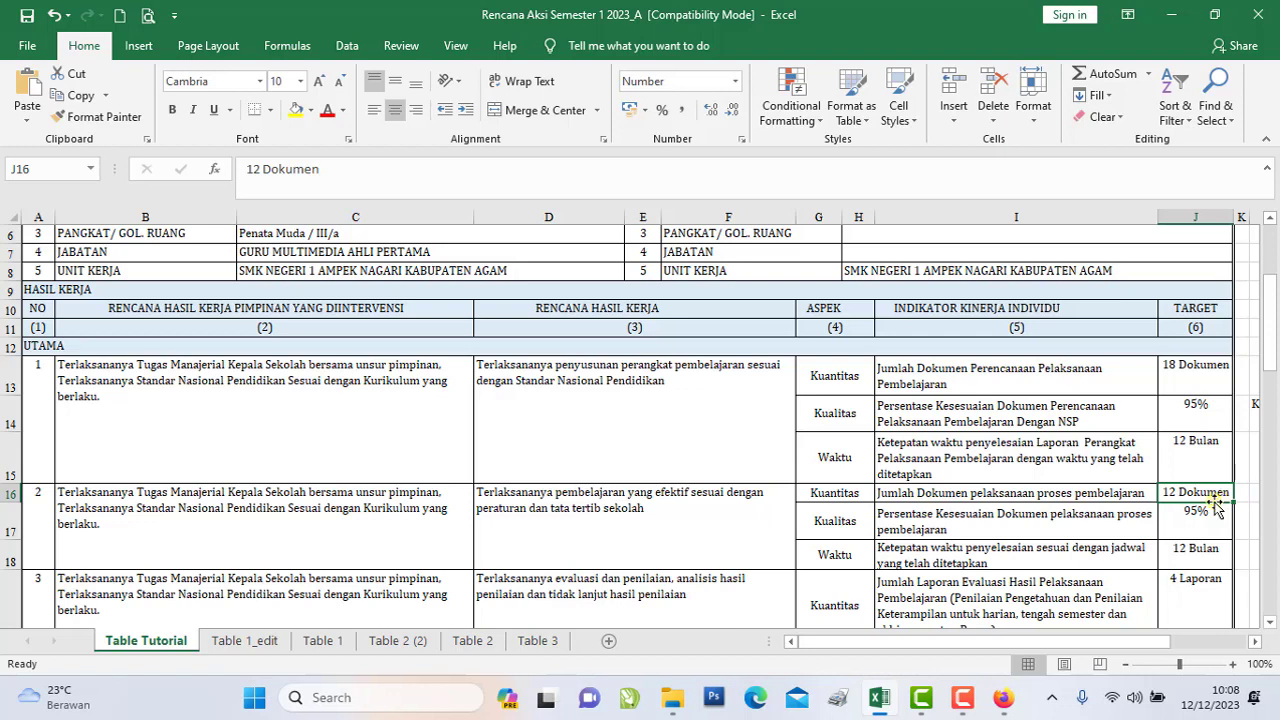
{"action": "left_click", "coordinate": [983, 497]}
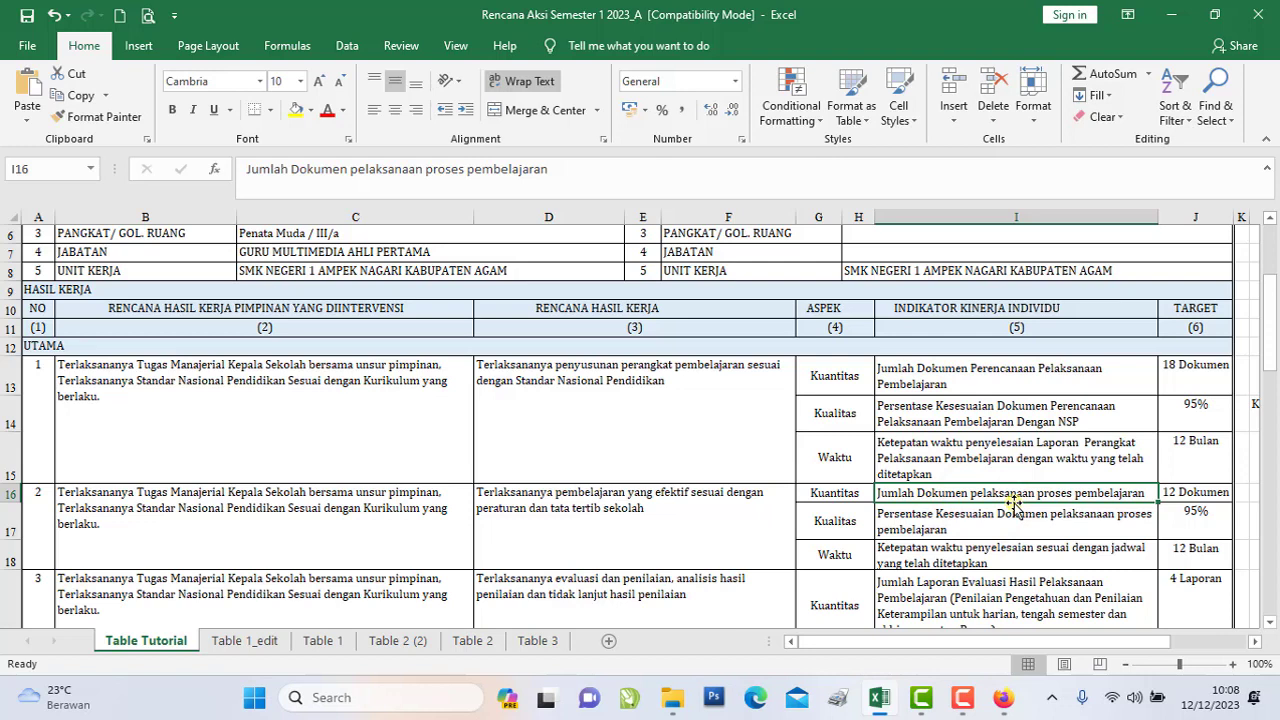
{"action": "left_click", "coordinate": [1198, 497]}
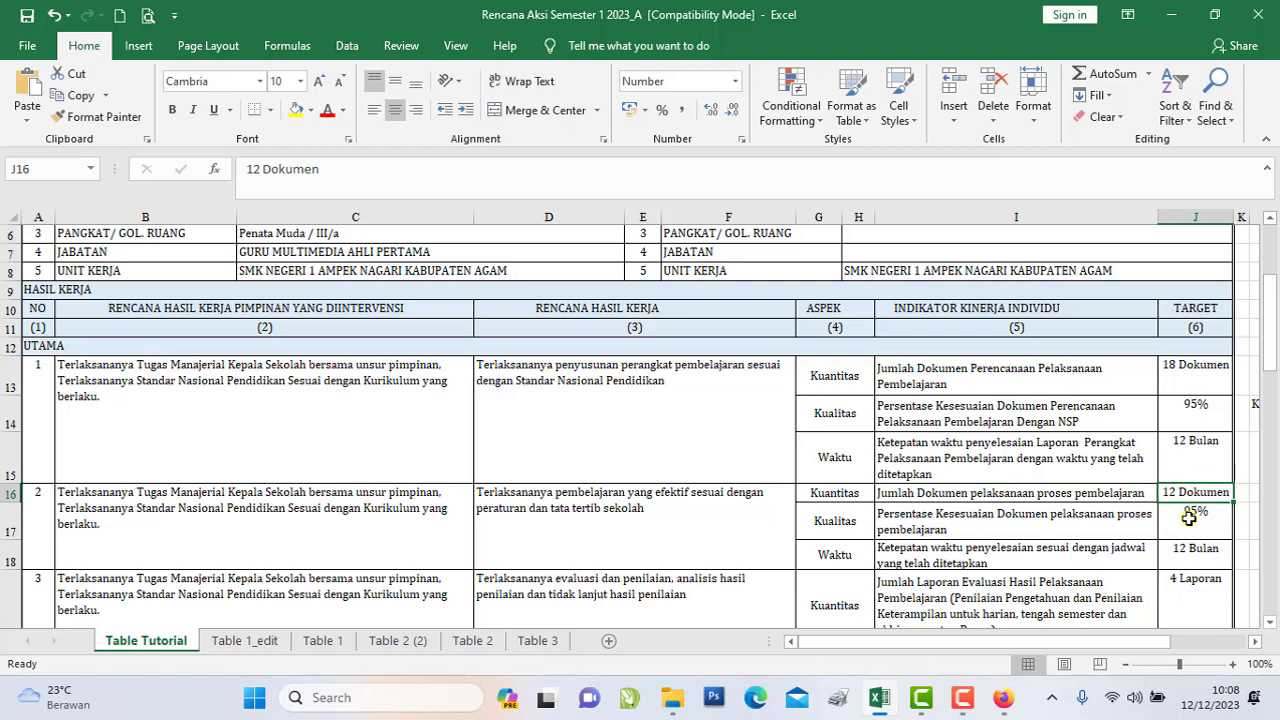
{"action": "left_click", "coordinate": [1060, 494]}
{"action": "left_click", "coordinate": [1176, 490]}
{"action": "left_click", "coordinate": [1184, 494]}
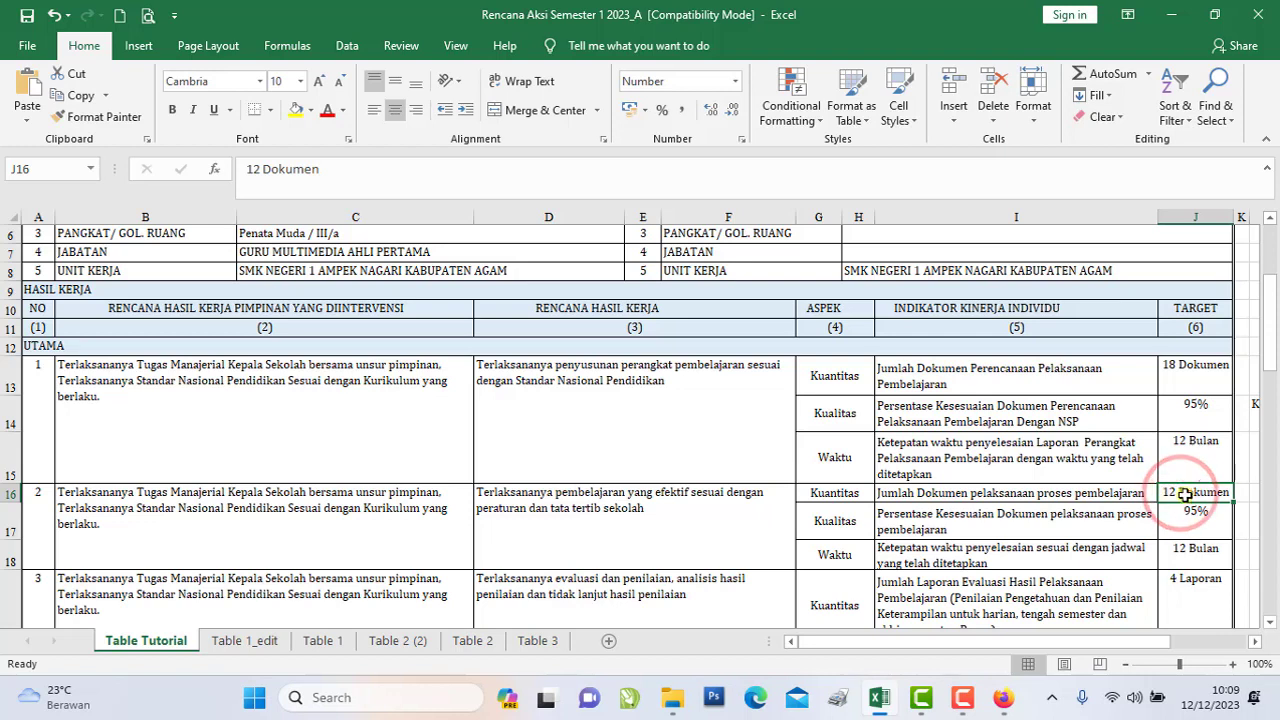
Step: Examine item 2's Kualitas aspect, indicator and Target in row 17, and refer back to item 1's Waktu indicator in I15
{"action": "left_click", "coordinate": [836, 527]}
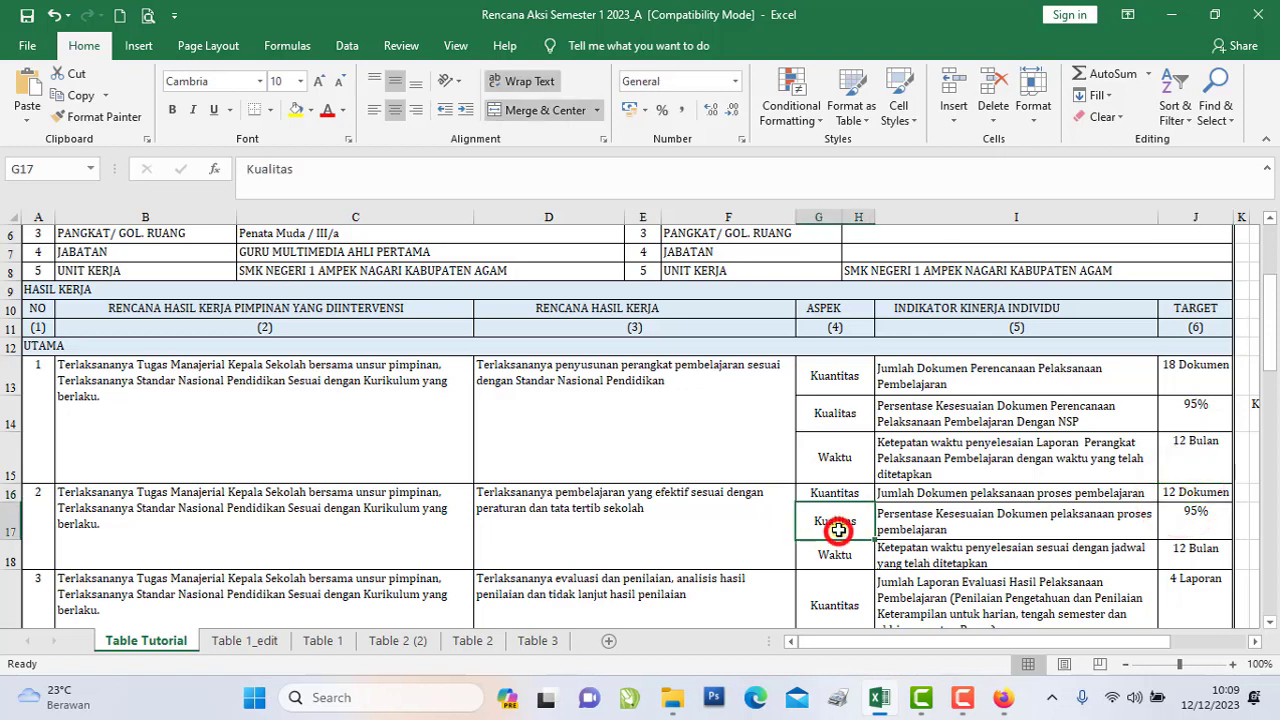
{"action": "left_click", "coordinate": [928, 532]}
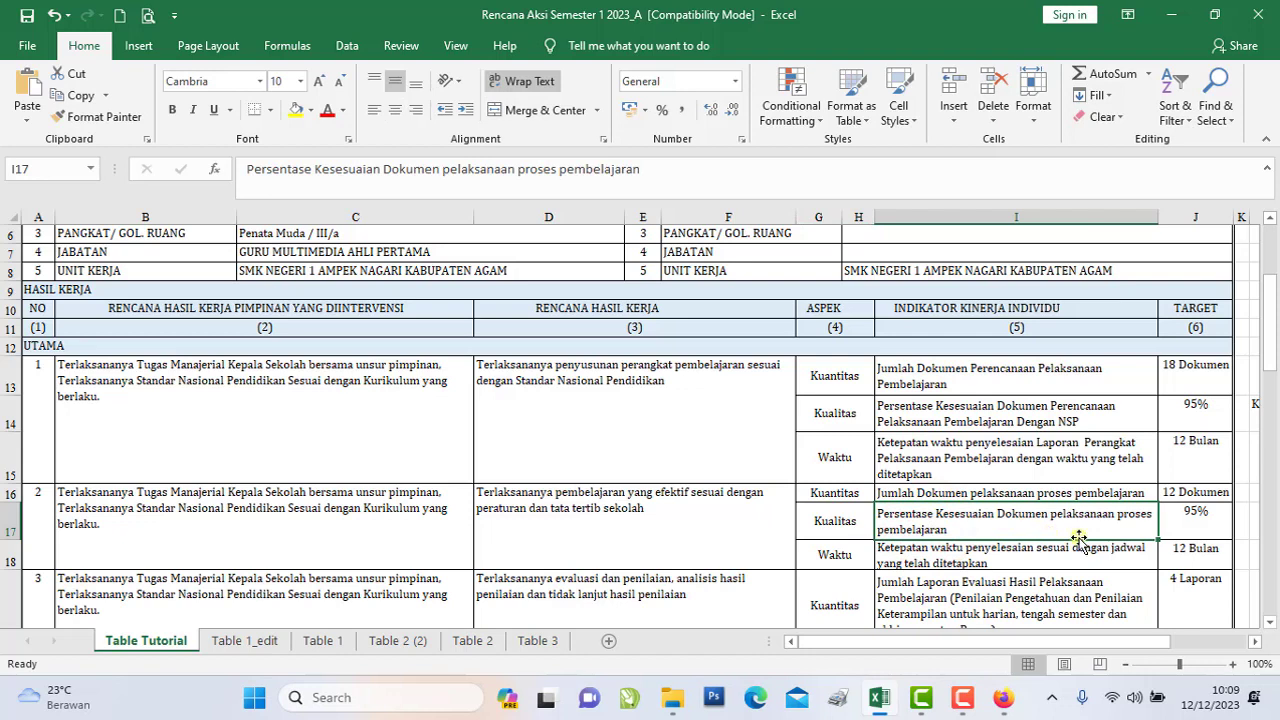
{"action": "left_click", "coordinate": [1181, 530]}
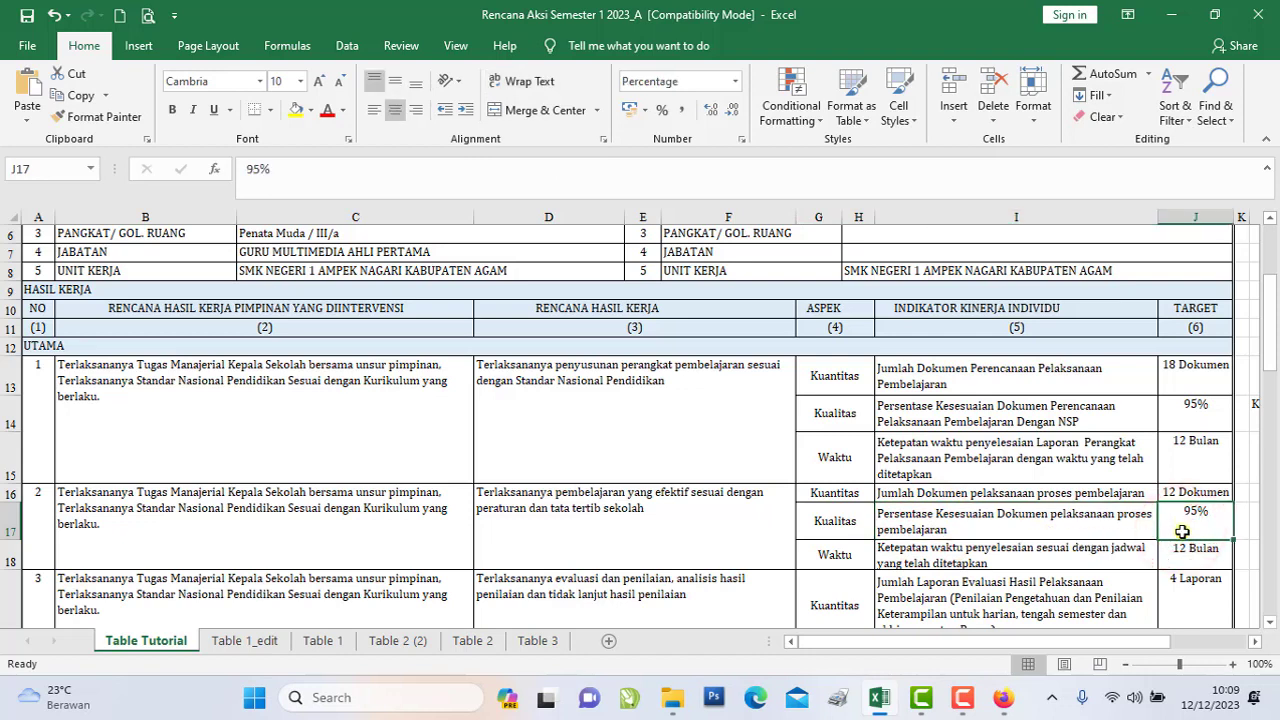
{"action": "left_click", "coordinate": [1086, 468]}
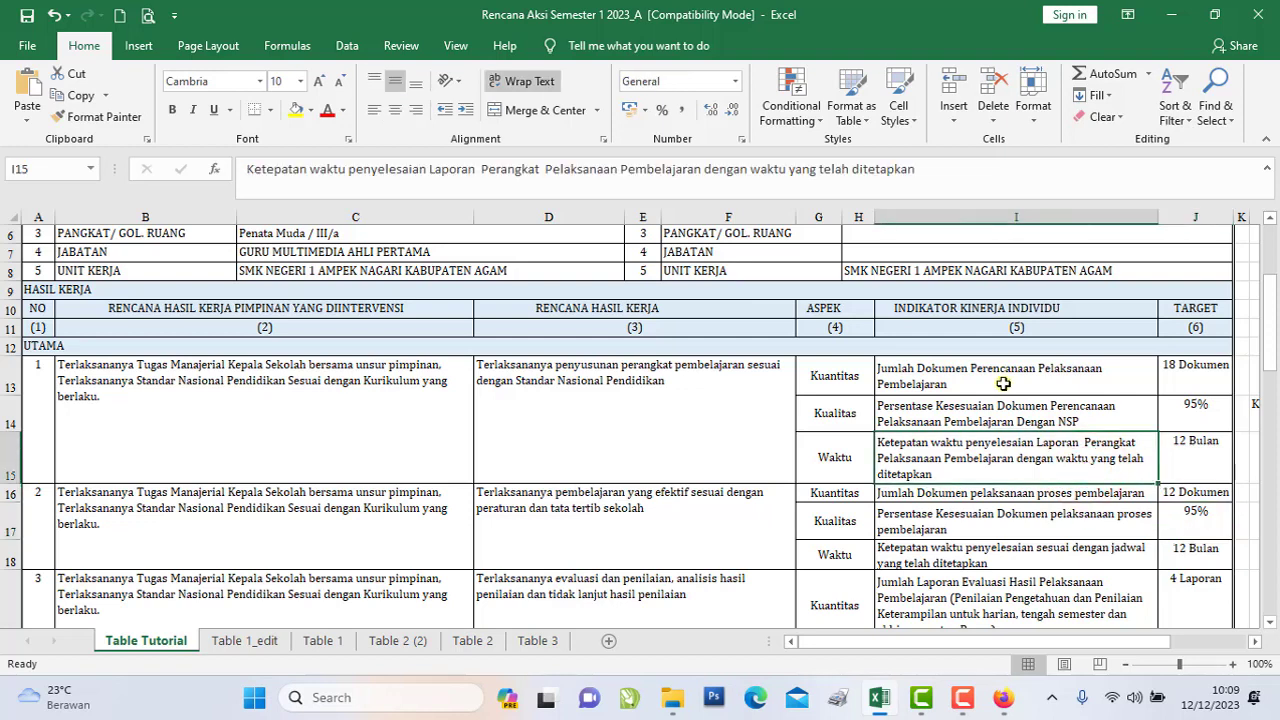
Step: Review item 2's Kuantitas indicator in I16, and its Kualitas indicator and Target in I17 and J17
{"action": "left_click", "coordinate": [1089, 492]}
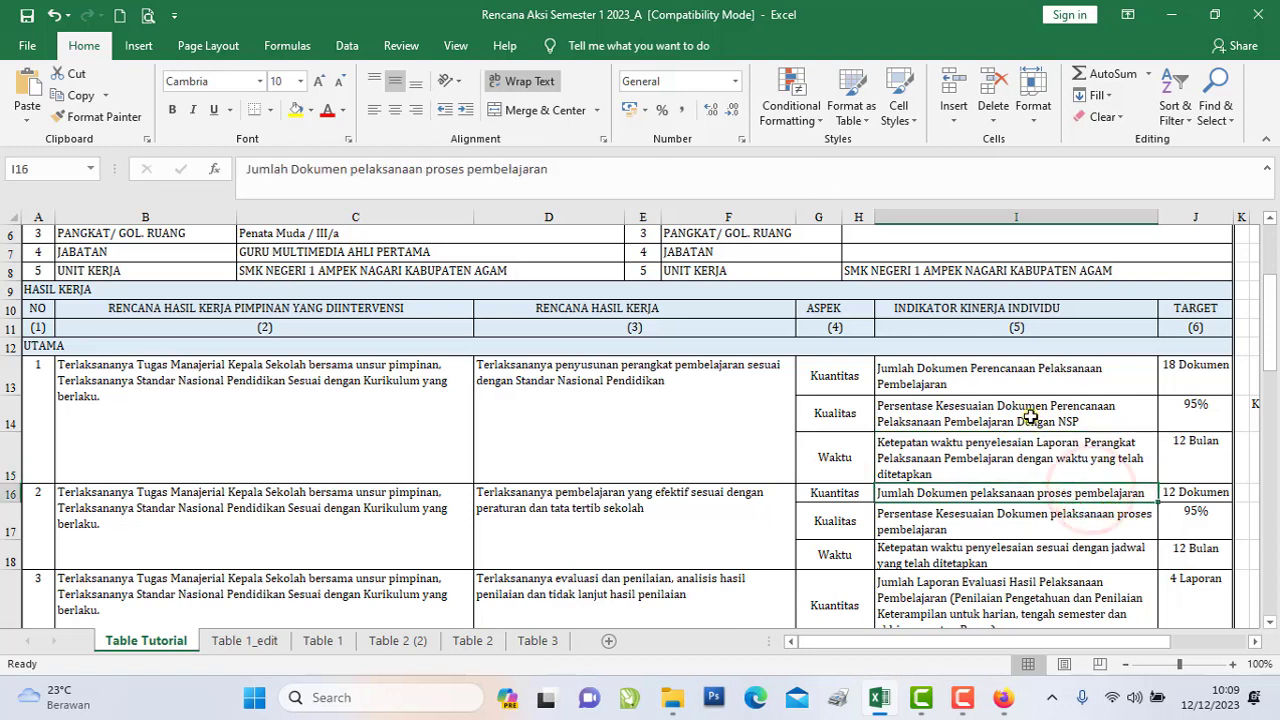
{"action": "left_click", "coordinate": [995, 513]}
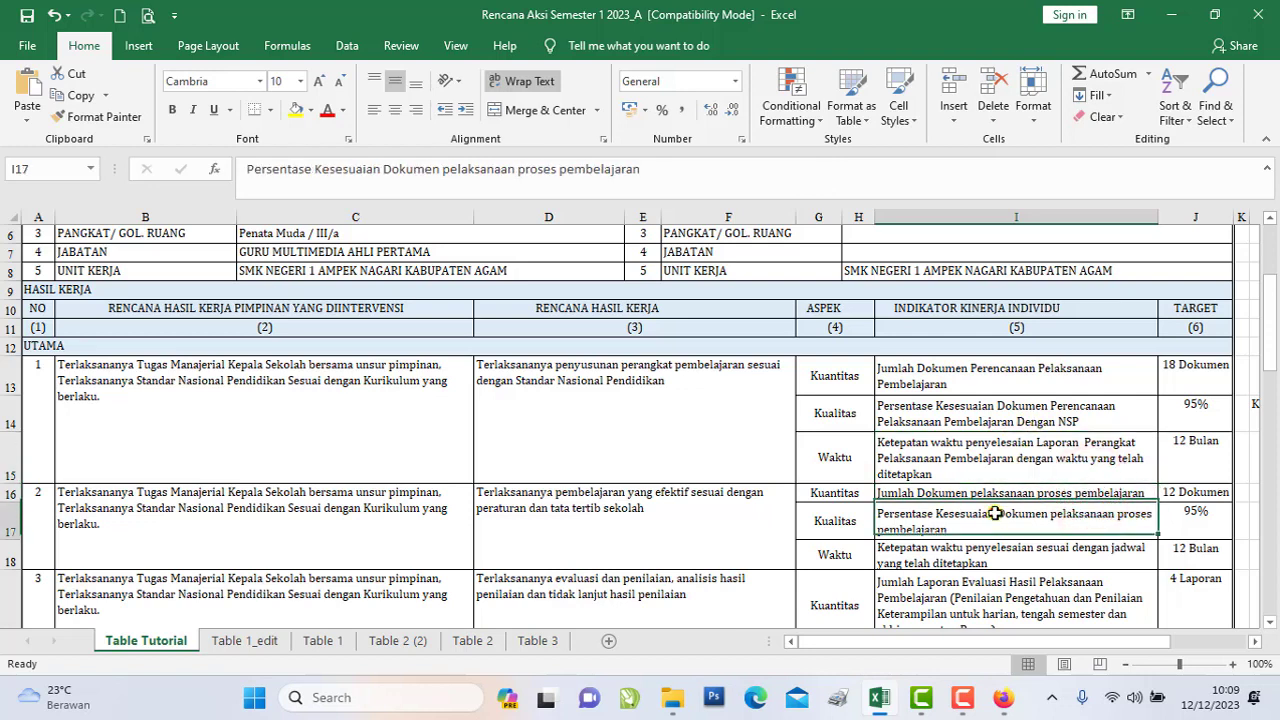
{"action": "left_click", "coordinate": [1193, 528]}
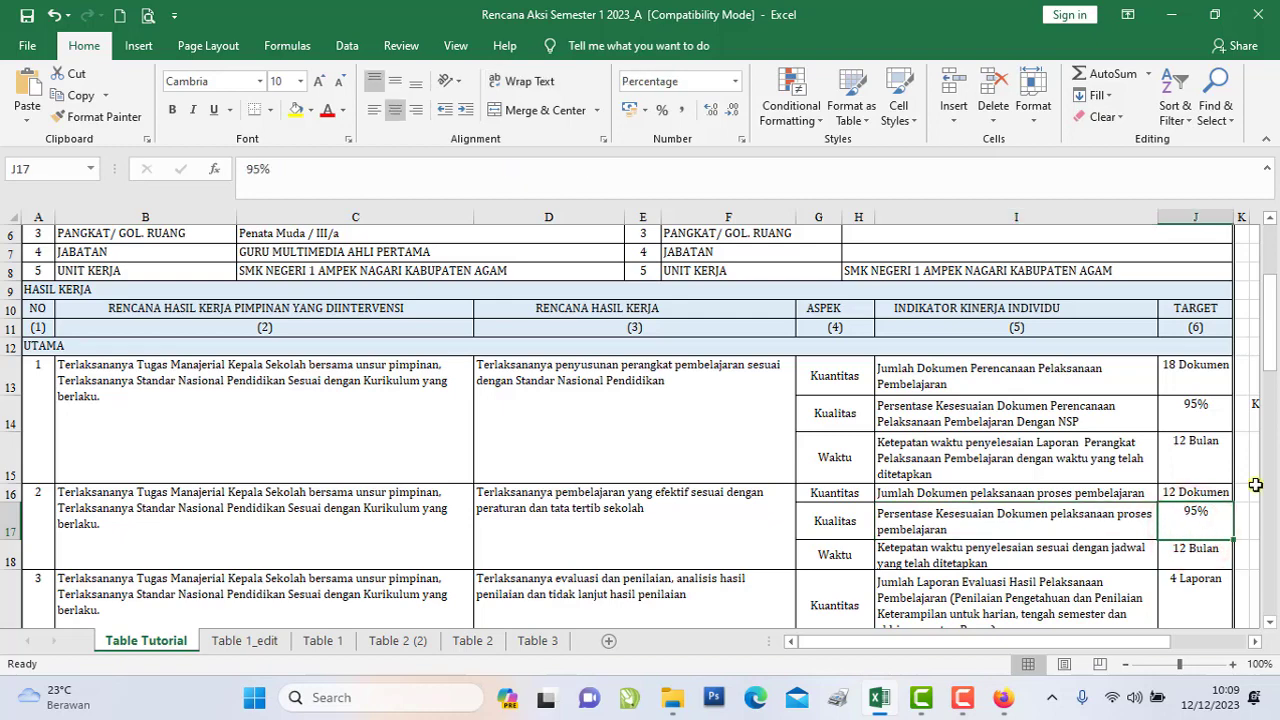
Step: Examine item 2's Waktu aspect in row 18, checking its Indikator Kinerja Individu against its Target
{"action": "left_click_drag", "start_coordinate": [1268, 322], "coordinate": [1268, 345]}
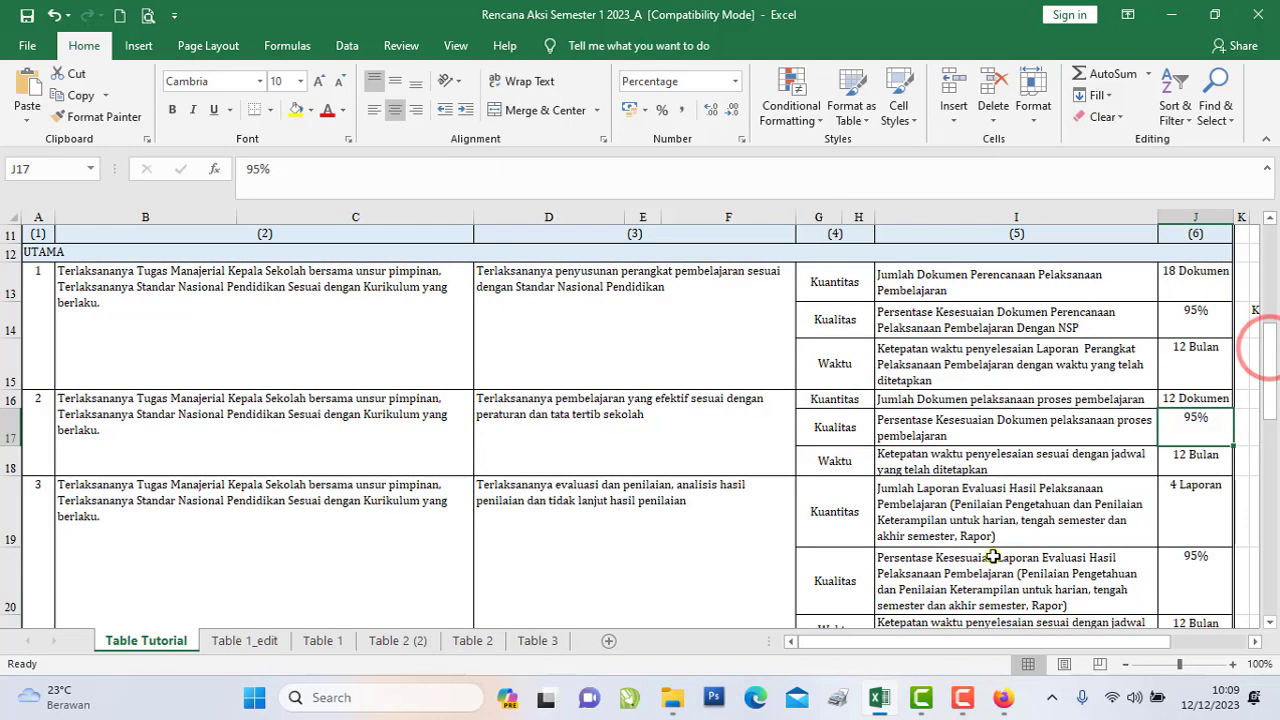
{"action": "left_click", "coordinate": [852, 469]}
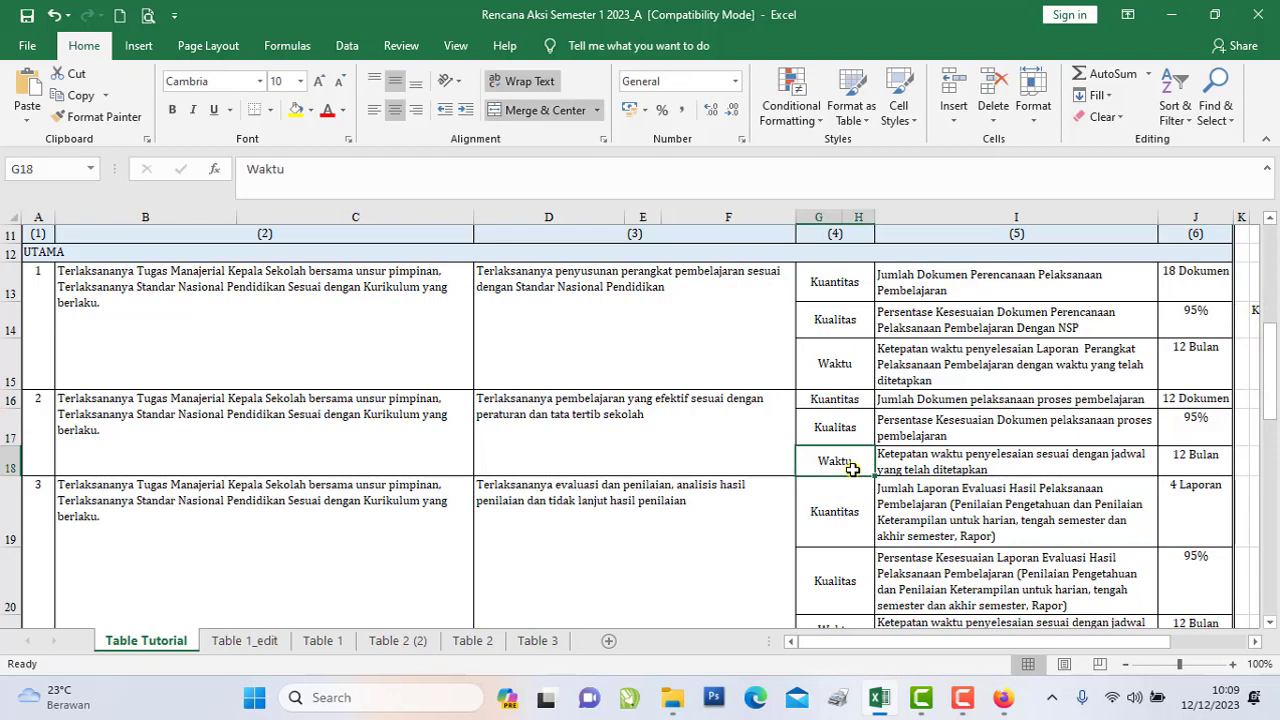
{"action": "left_click", "coordinate": [1195, 464]}
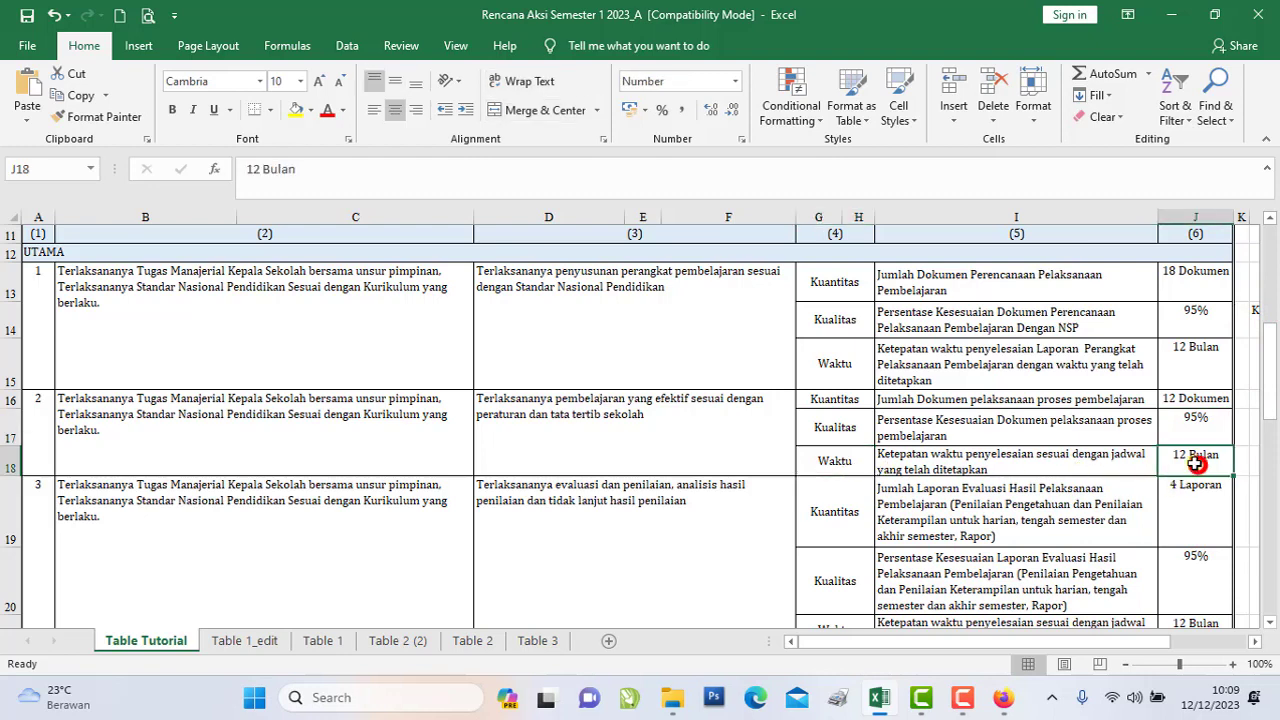
{"action": "left_click", "coordinate": [941, 467]}
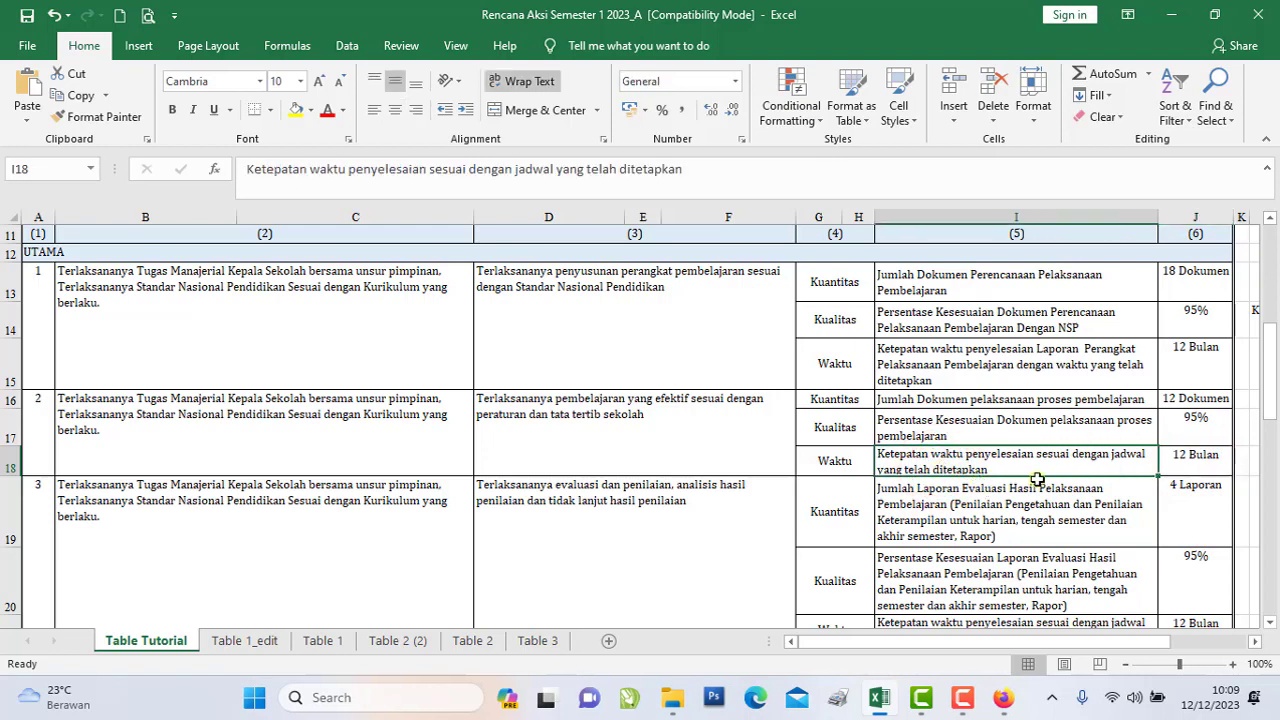
{"action": "left_click", "coordinate": [1186, 467]}
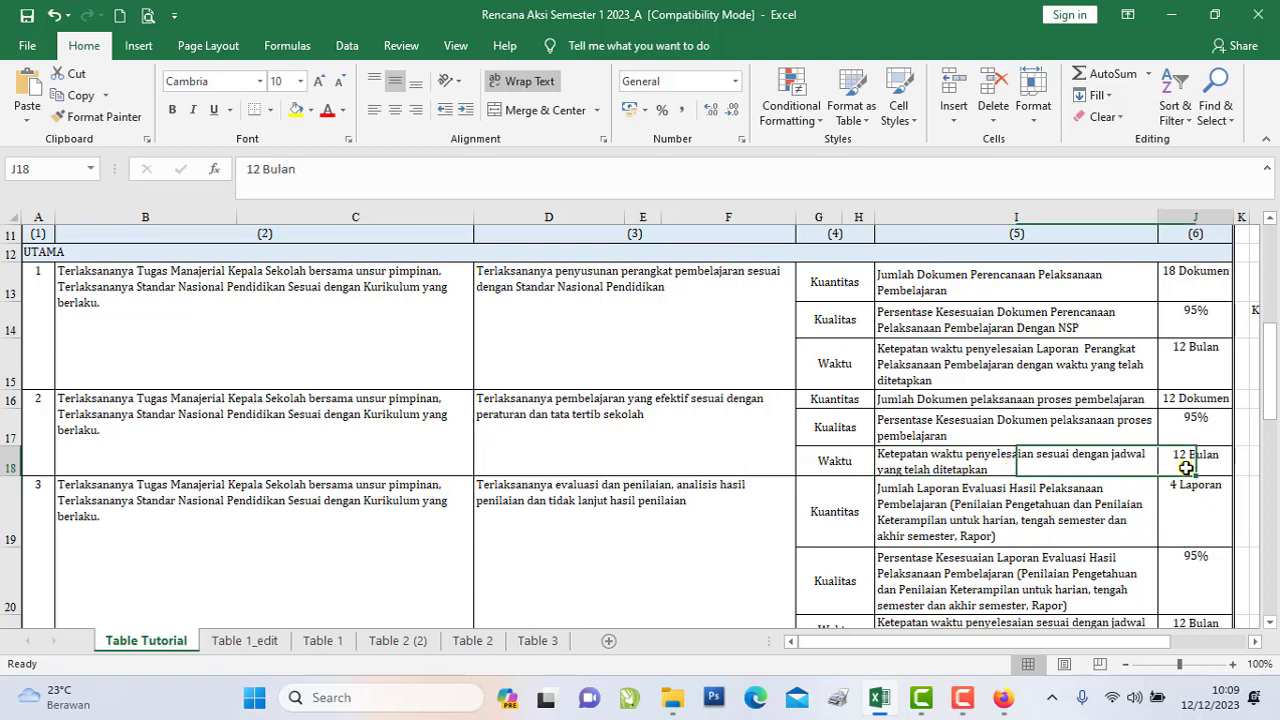
{"action": "left_click", "coordinate": [965, 470]}
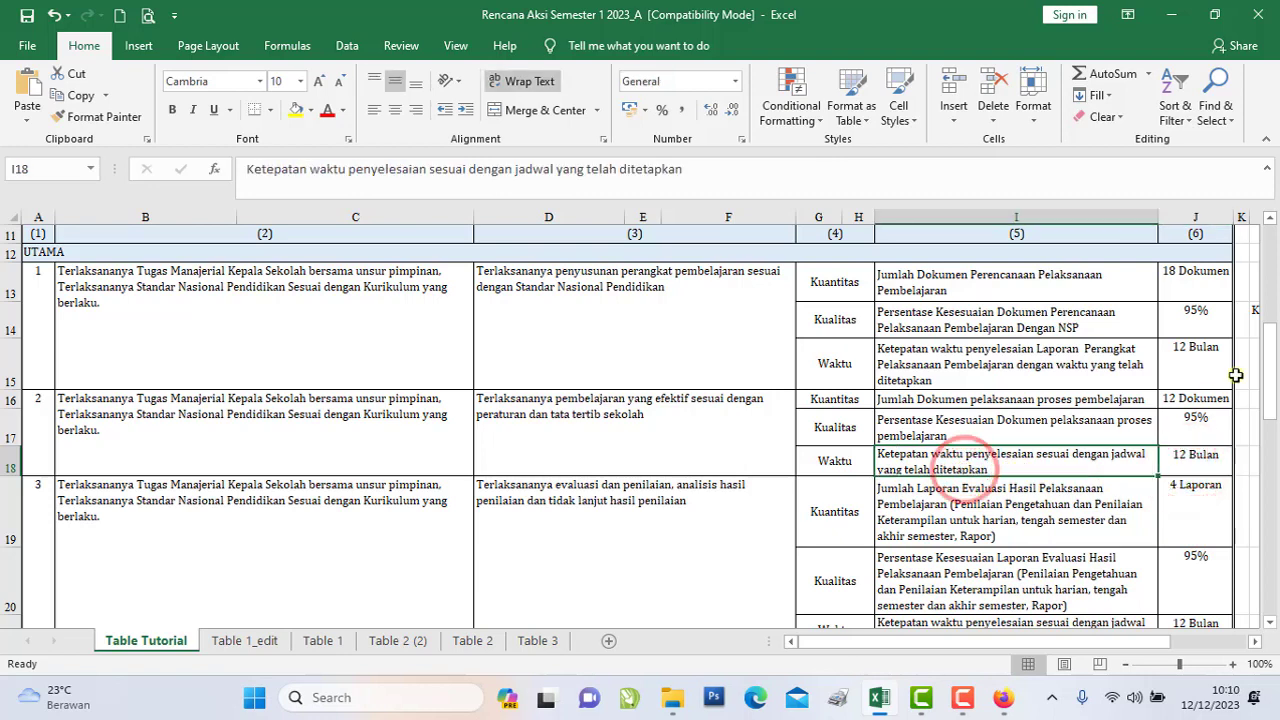
Step: Compare the Rencana Hasil Kerja Pimpinan yang Diintervensi entries of items 1, 2 and 3 in the UTAMA section
{"action": "left_click_drag", "start_coordinate": [1268, 368], "coordinate": [1268, 374]}
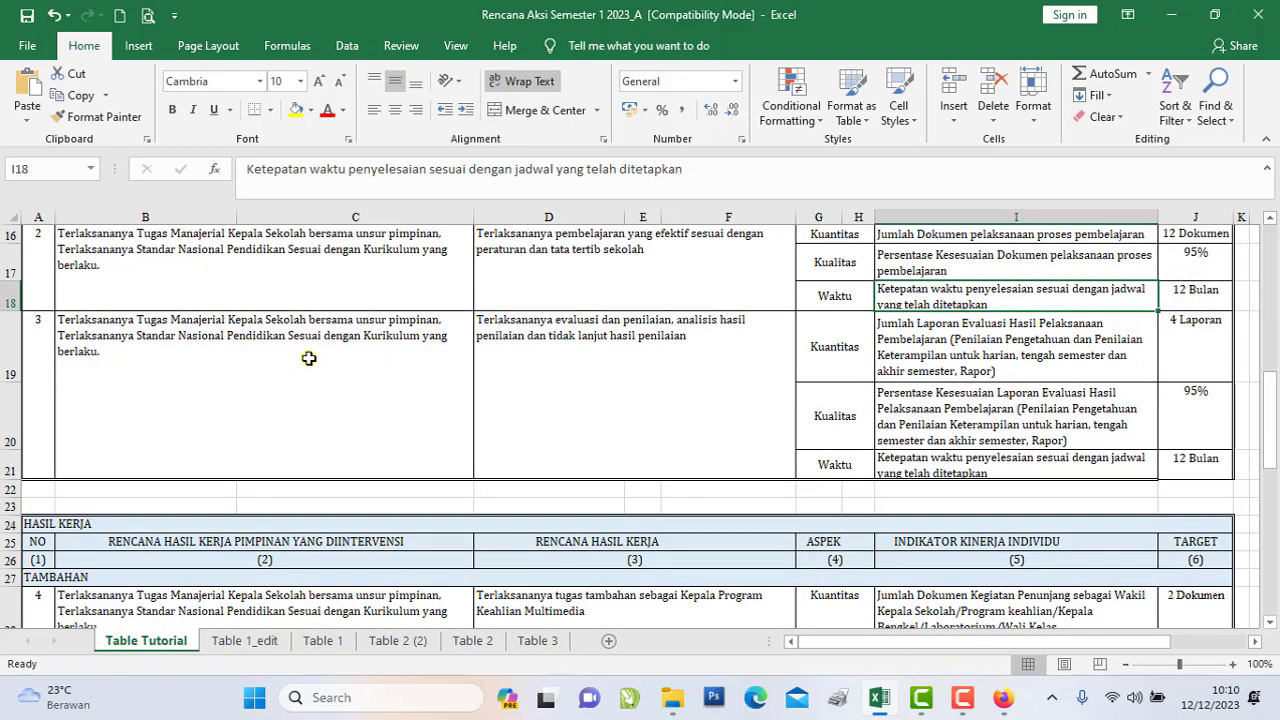
{"action": "left_click", "coordinate": [252, 268]}
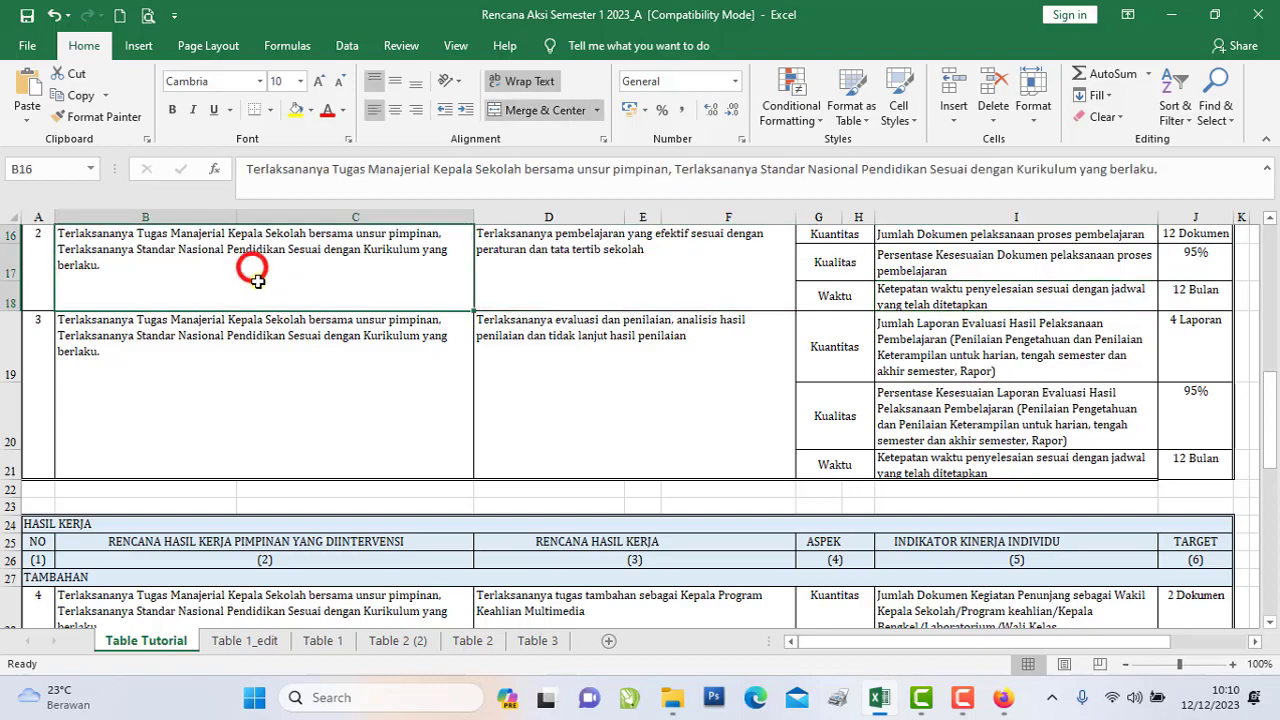
{"action": "scroll", "coordinate": [256, 280], "scroll_direction": "up", "scroll_amount": 5}
{"action": "left_click", "coordinate": [62, 462]}
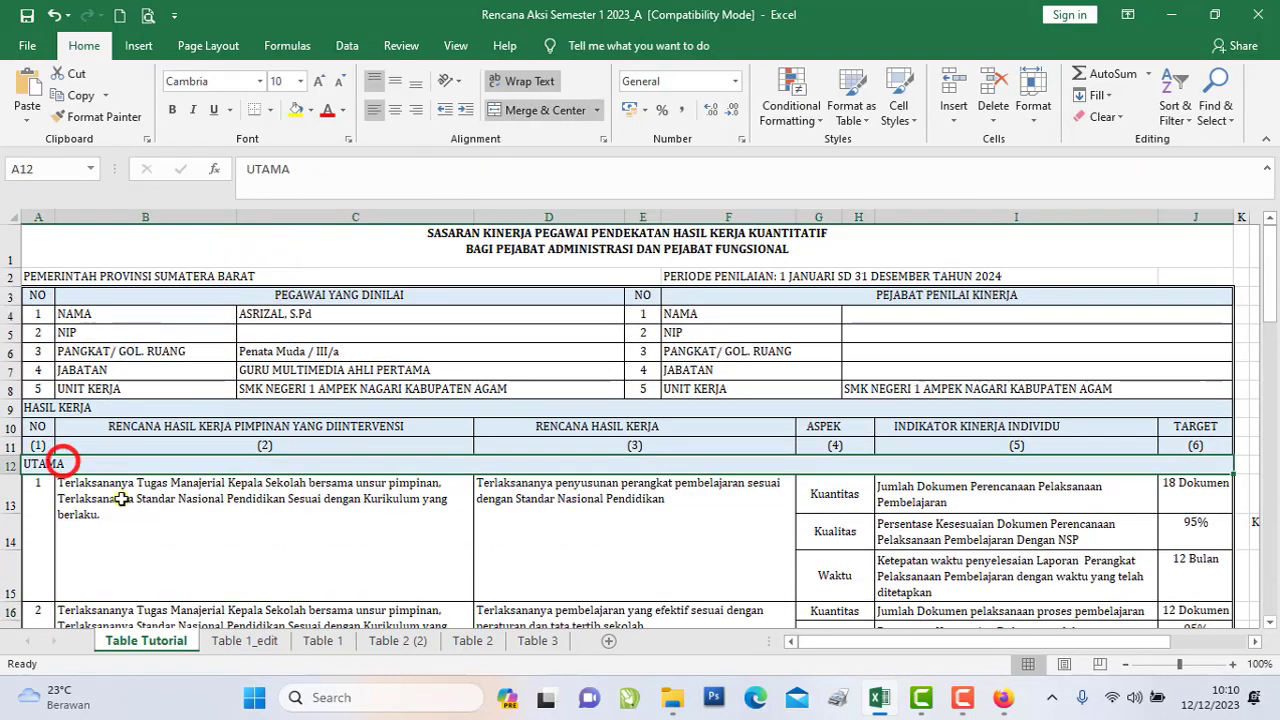
{"action": "left_click", "coordinate": [149, 510]}
{"action": "scroll", "coordinate": [163, 494], "scroll_direction": "down", "scroll_amount": 6}
{"action": "left_click", "coordinate": [181, 276]}
{"action": "left_click", "coordinate": [157, 360]}
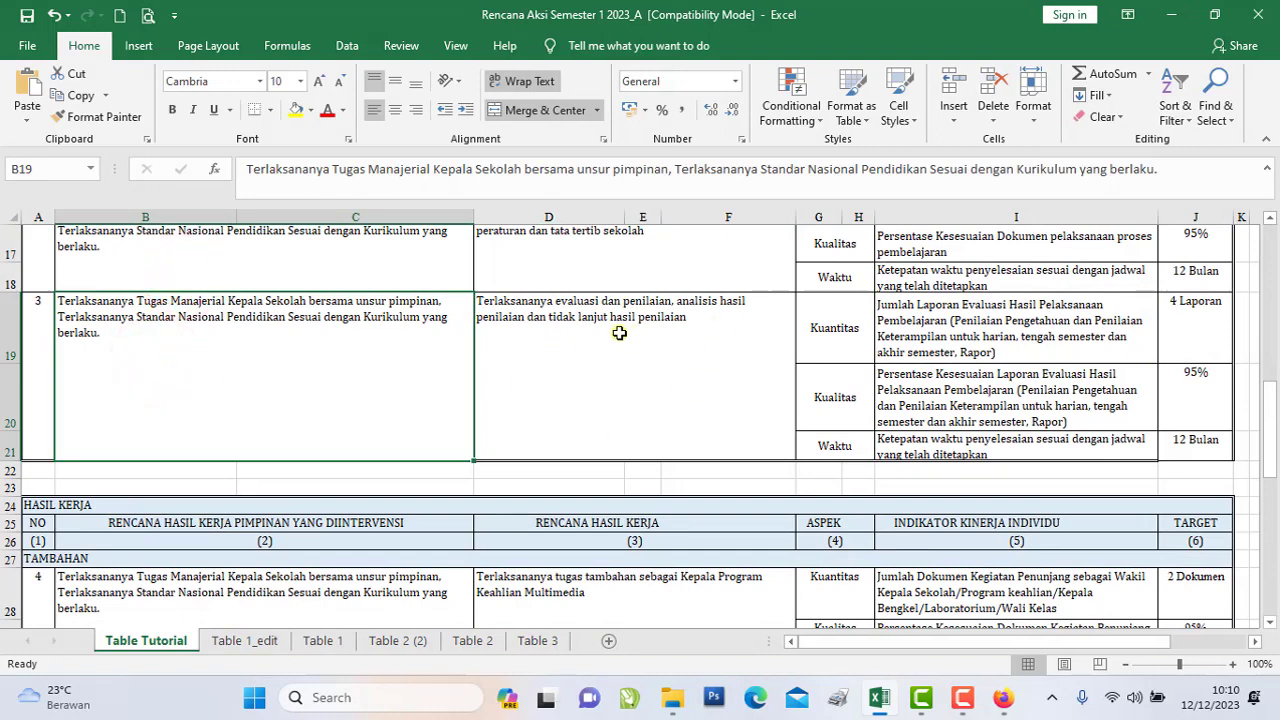
Step: Review item 3's entry in D19 under the Rencana Hasil Kerja heading
{"action": "scroll", "coordinate": [619, 333], "scroll_direction": "up", "scroll_amount": 6}
{"action": "left_click", "coordinate": [596, 434]}
{"action": "scroll", "coordinate": [600, 445], "scroll_direction": "down", "scroll_amount": 4}
{"action": "scroll", "coordinate": [607, 453], "scroll_direction": "down", "scroll_amount": 2}
{"action": "left_click", "coordinate": [583, 346]}
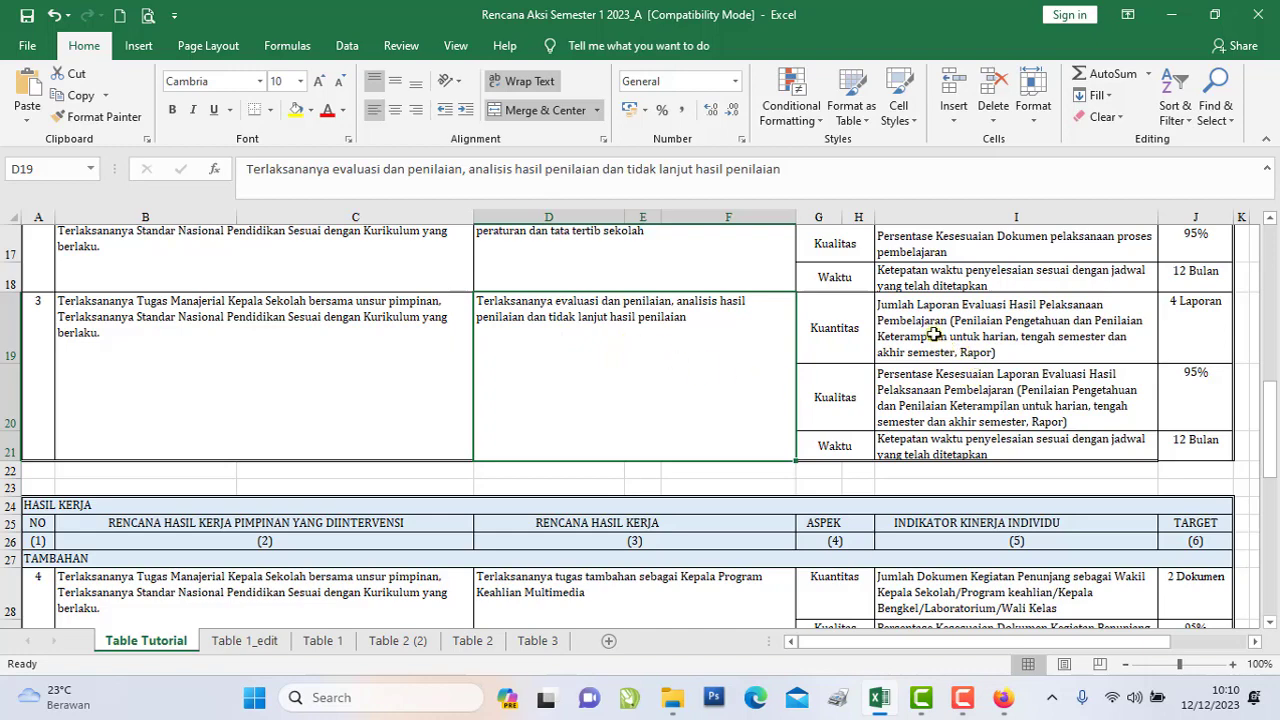
Step: Go through item 3's Kuantitas, Kualitas and Waktu aspects in rows 19 to 21, referring back to the Aspek heading in G10
{"action": "left_click", "coordinate": [845, 330]}
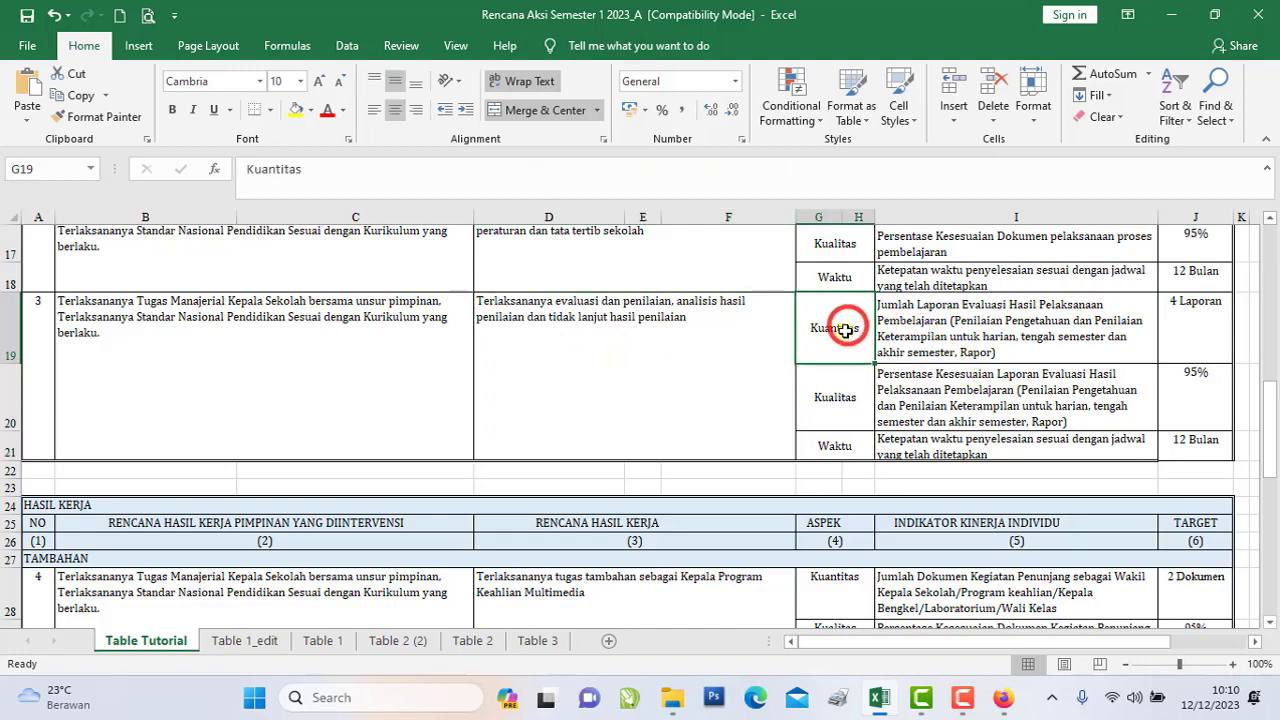
{"action": "scroll", "coordinate": [845, 340], "scroll_direction": "up", "scroll_amount": 5}
{"action": "left_click", "coordinate": [845, 436]}
{"action": "scroll", "coordinate": [847, 440], "scroll_direction": "down", "scroll_amount": 5}
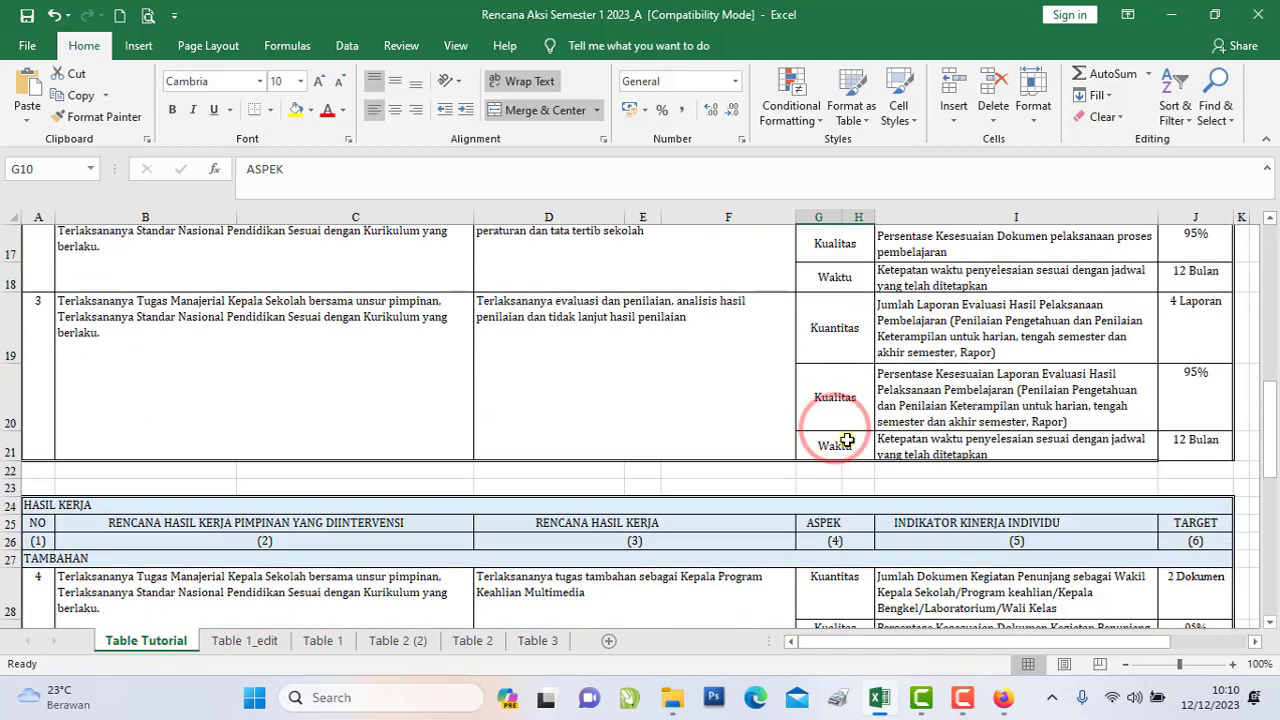
{"action": "left_click", "coordinate": [836, 337]}
{"action": "left_click", "coordinate": [836, 397]}
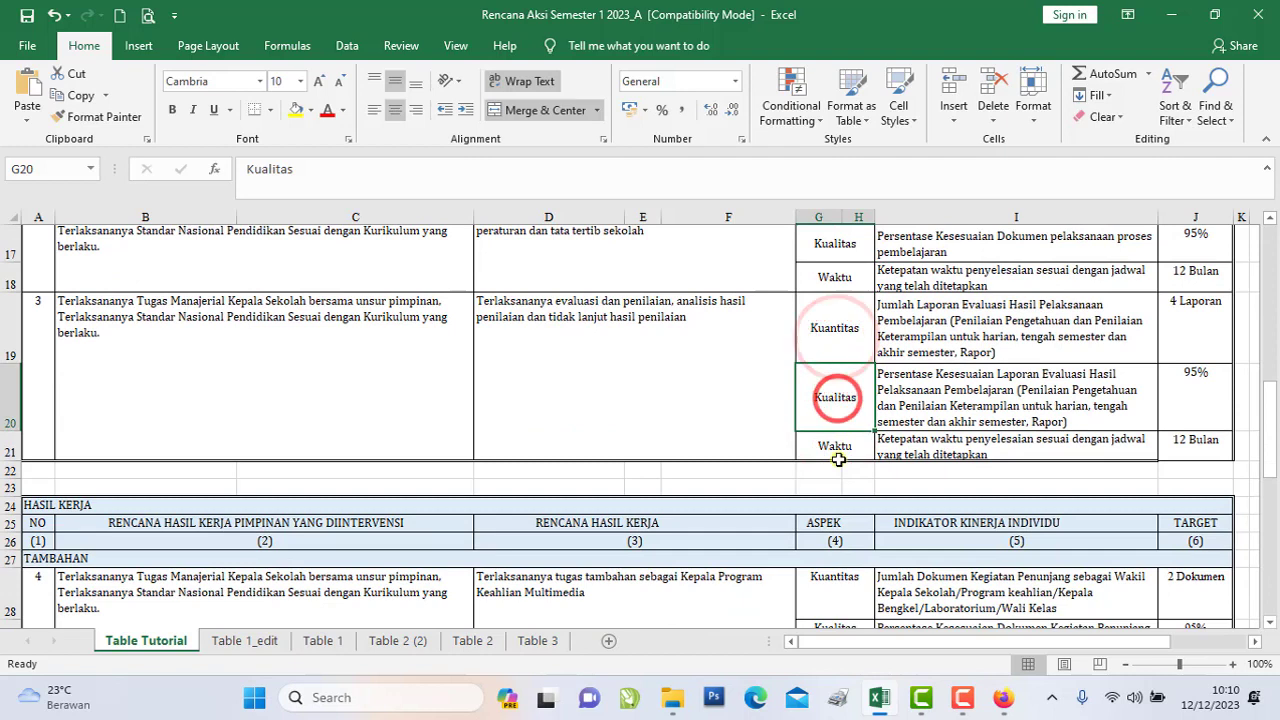
{"action": "left_click", "coordinate": [836, 447]}
Step: Examine item 3's Kuantitas aspect, checking its Indikator Kinerja Individu in I19 against its Target in J19
{"action": "left_click", "coordinate": [834, 325]}
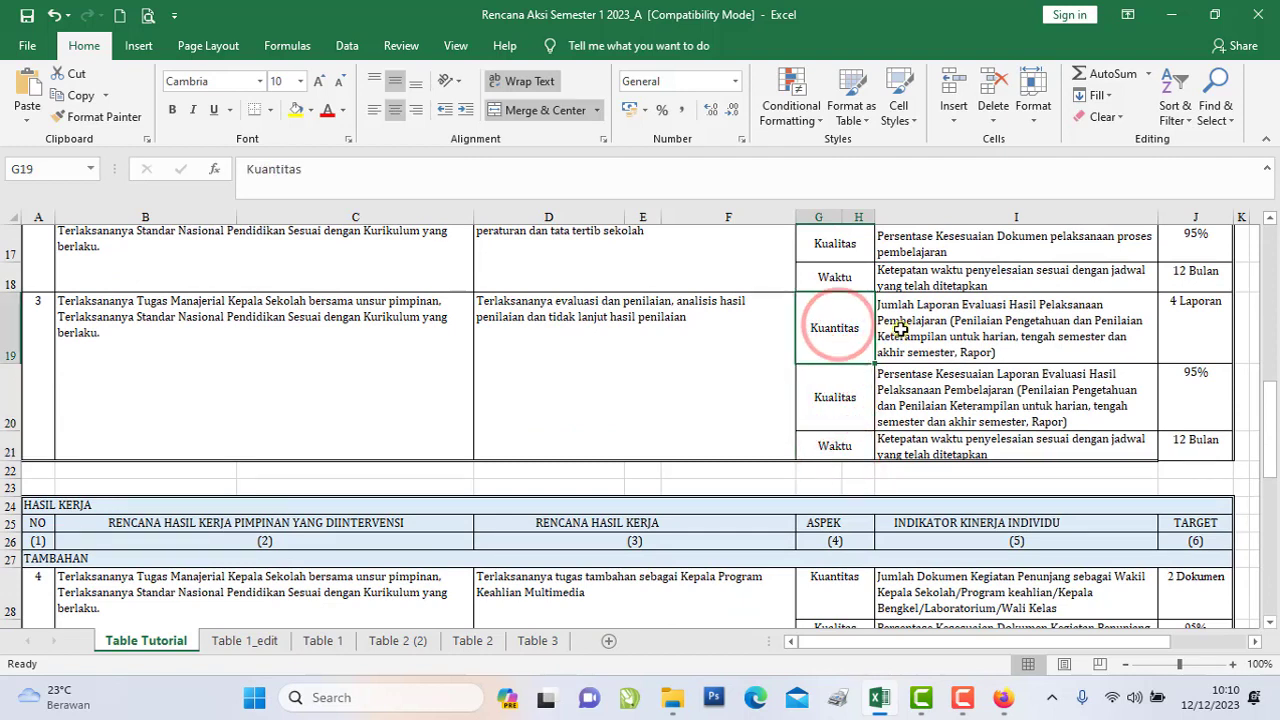
{"action": "left_click", "coordinate": [901, 326]}
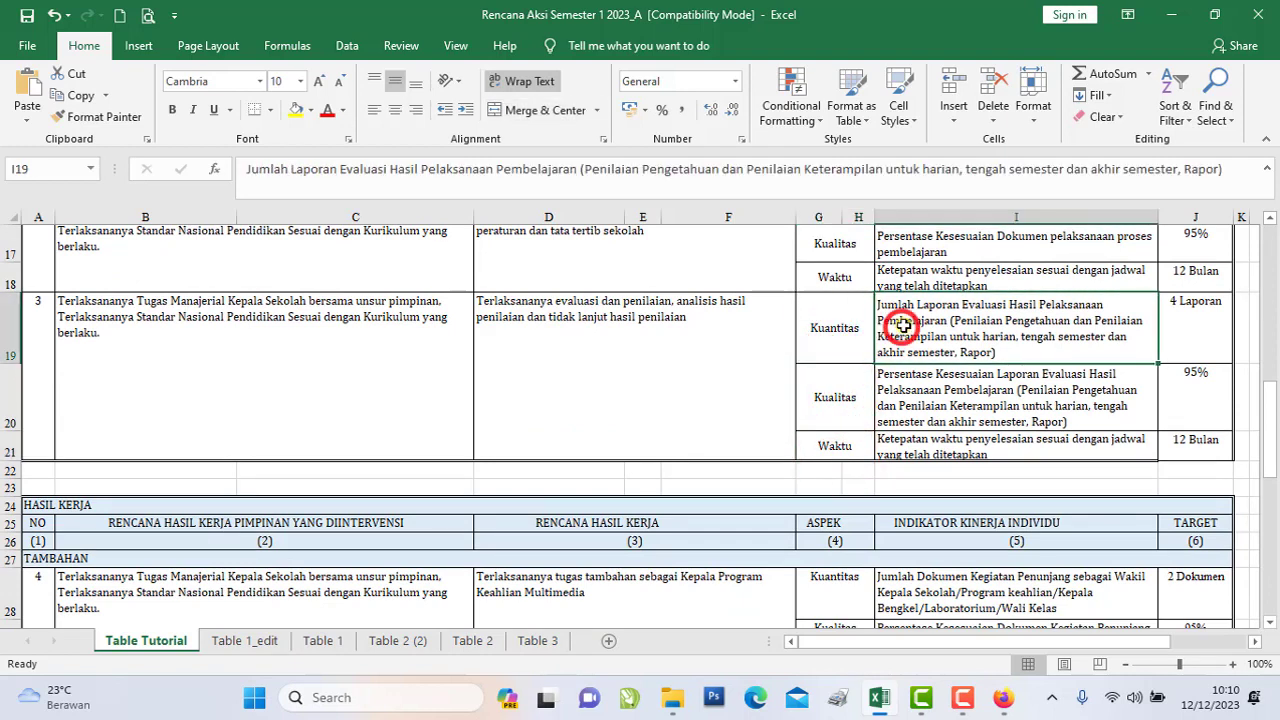
{"action": "left_click", "coordinate": [967, 341]}
{"action": "left_click", "coordinate": [1041, 326]}
{"action": "left_click", "coordinate": [962, 352]}
{"action": "left_click", "coordinate": [1044, 350]}
{"action": "left_click", "coordinate": [1184, 323]}
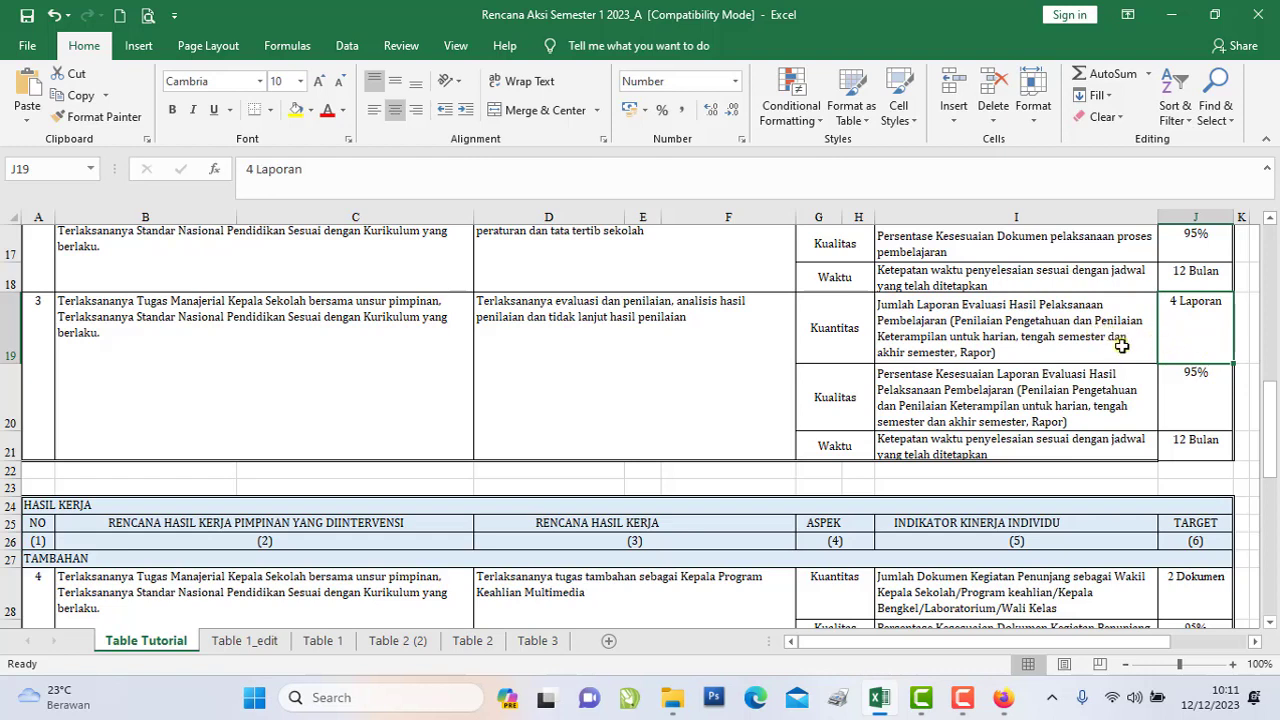
{"action": "left_click", "coordinate": [1041, 330]}
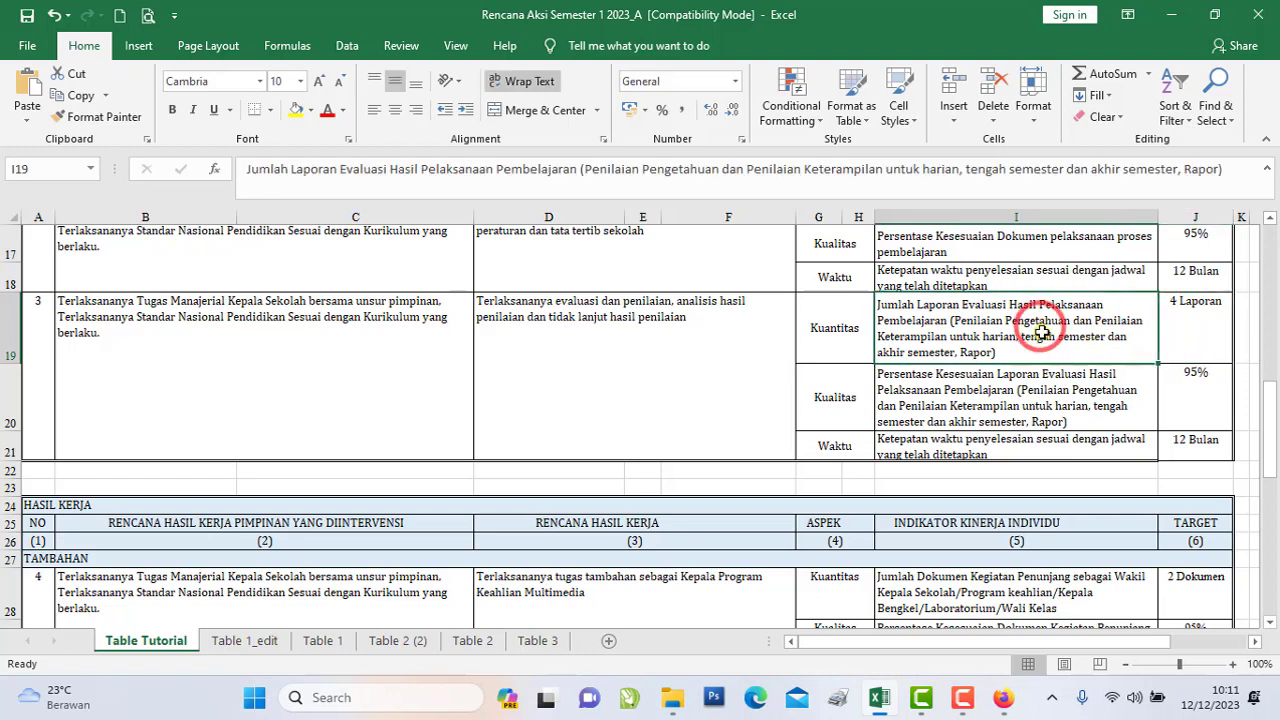
{"action": "left_click", "coordinate": [1189, 321]}
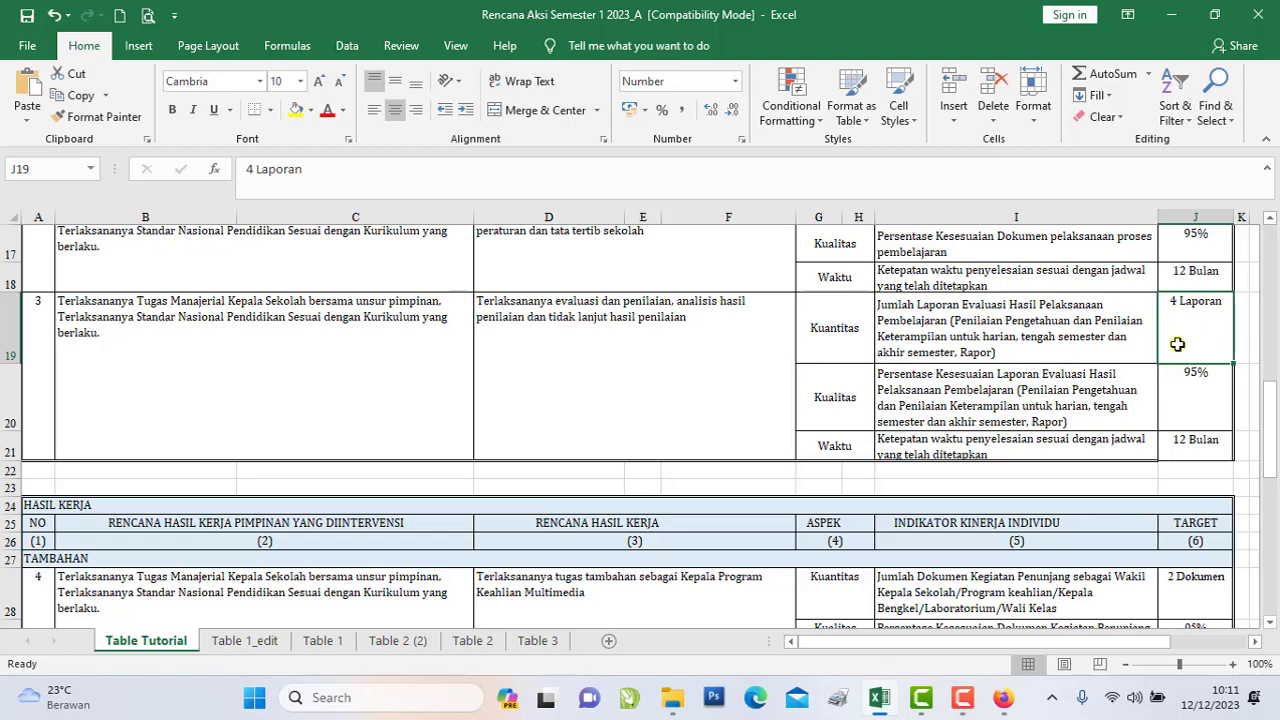
Step: Examine item 3's Kualitas aspect in row 20, including its Indikator Kinerja Individu and Target
{"action": "left_click", "coordinate": [838, 410]}
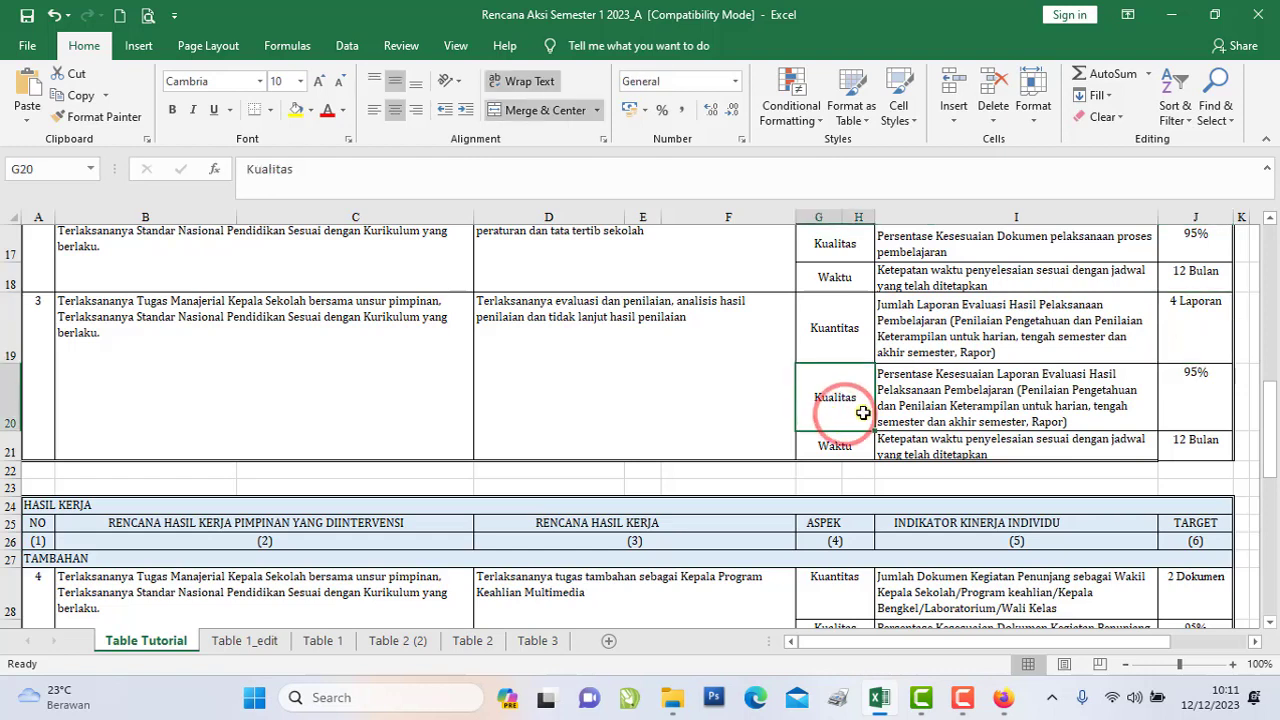
{"action": "left_click", "coordinate": [945, 406]}
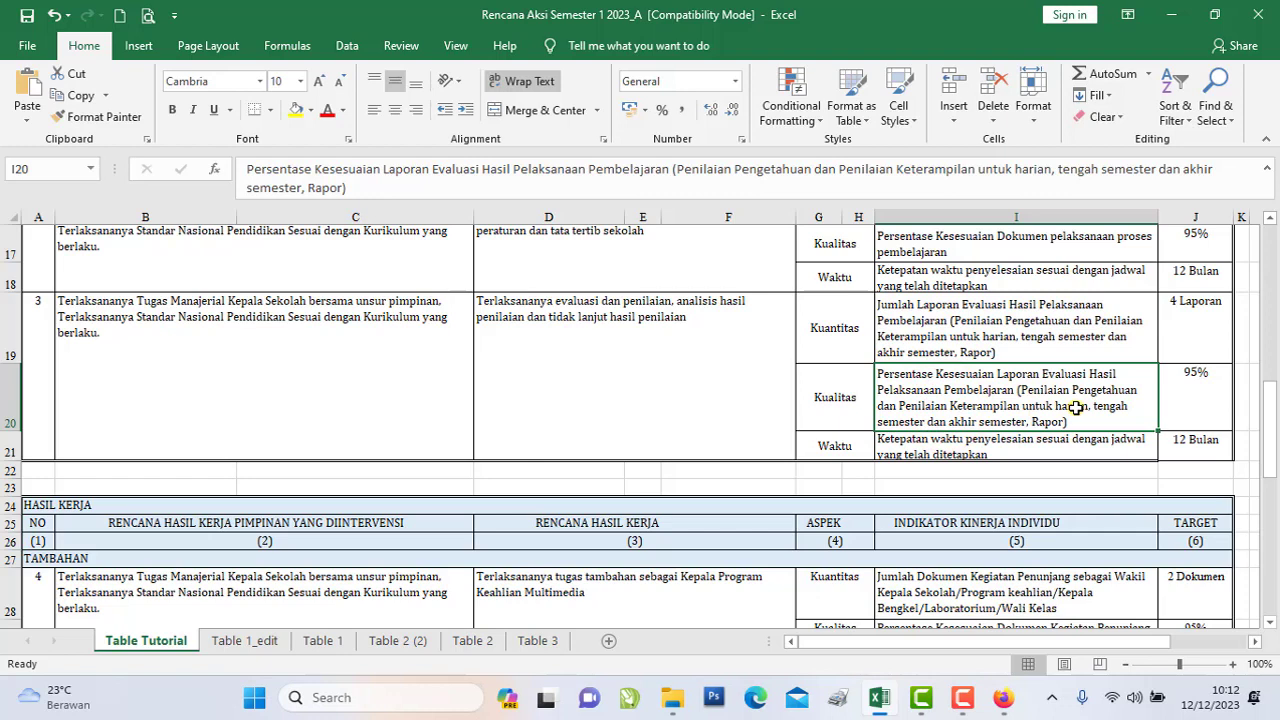
{"action": "left_click", "coordinate": [1191, 407]}
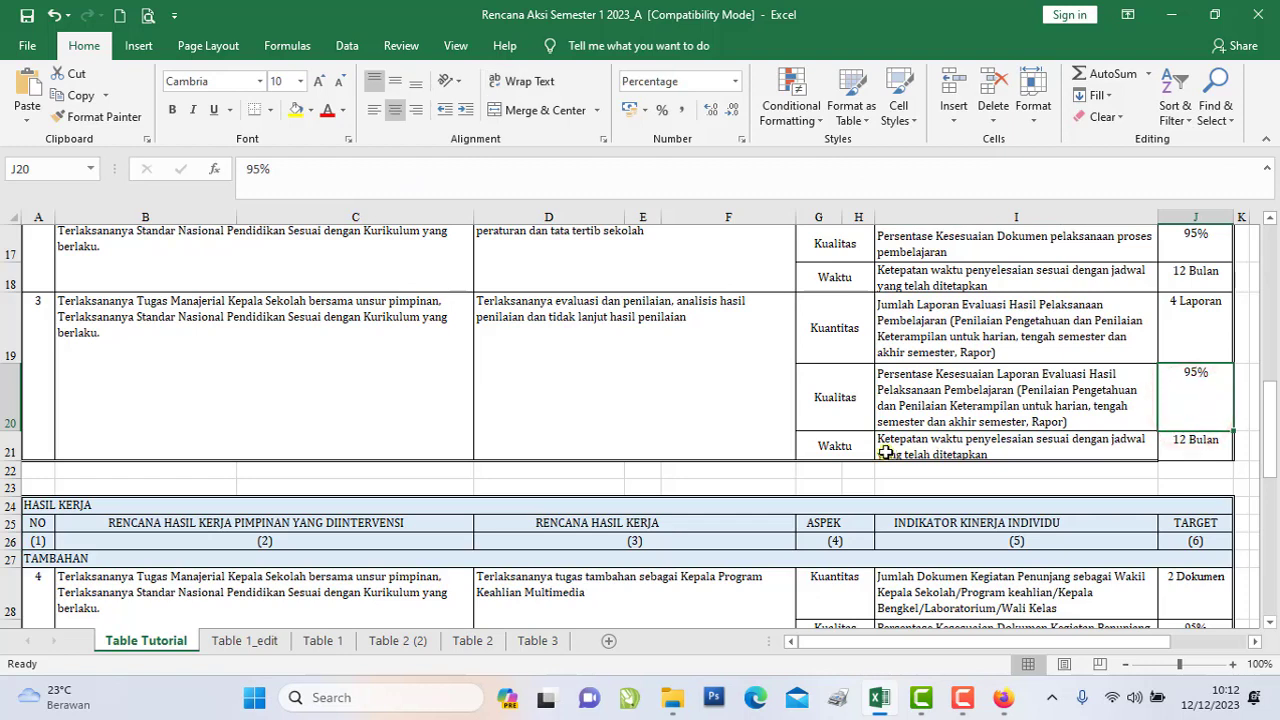
Step: Examine item 3's Waktu aspect in row 21, including its Indikator Kinerja Individu and Target
{"action": "left_click", "coordinate": [835, 445]}
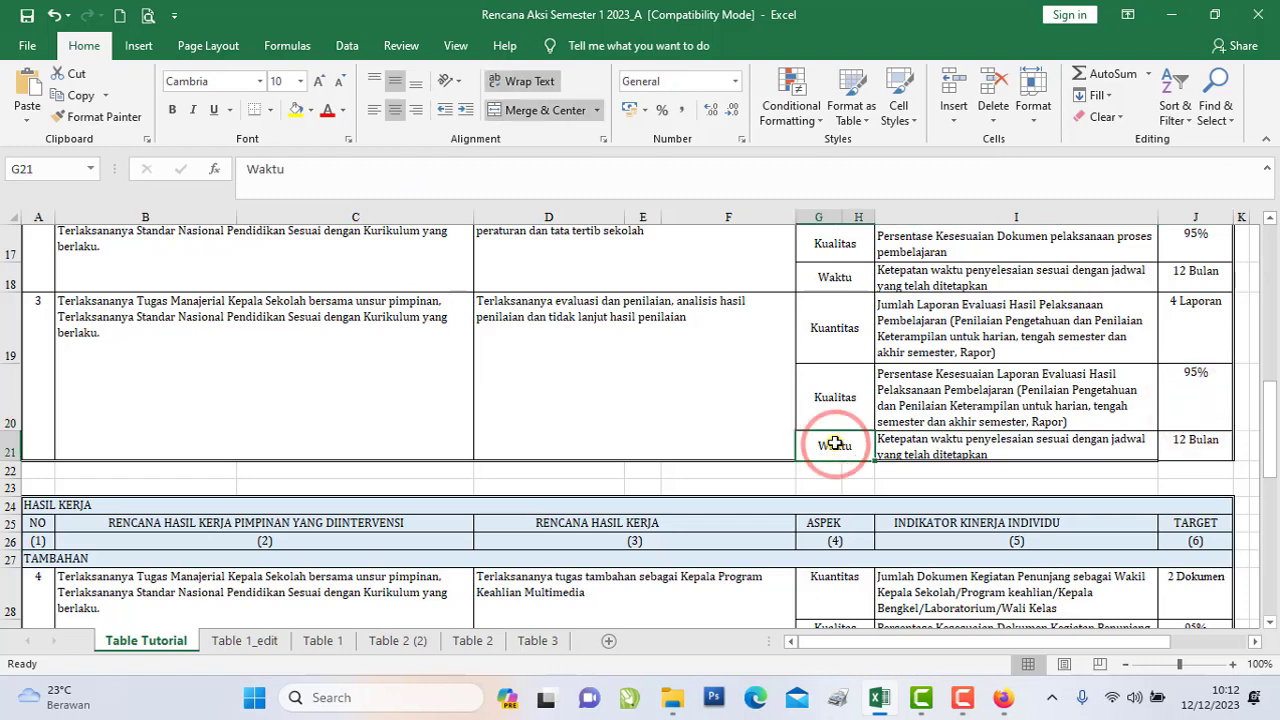
{"action": "left_click", "coordinate": [934, 451]}
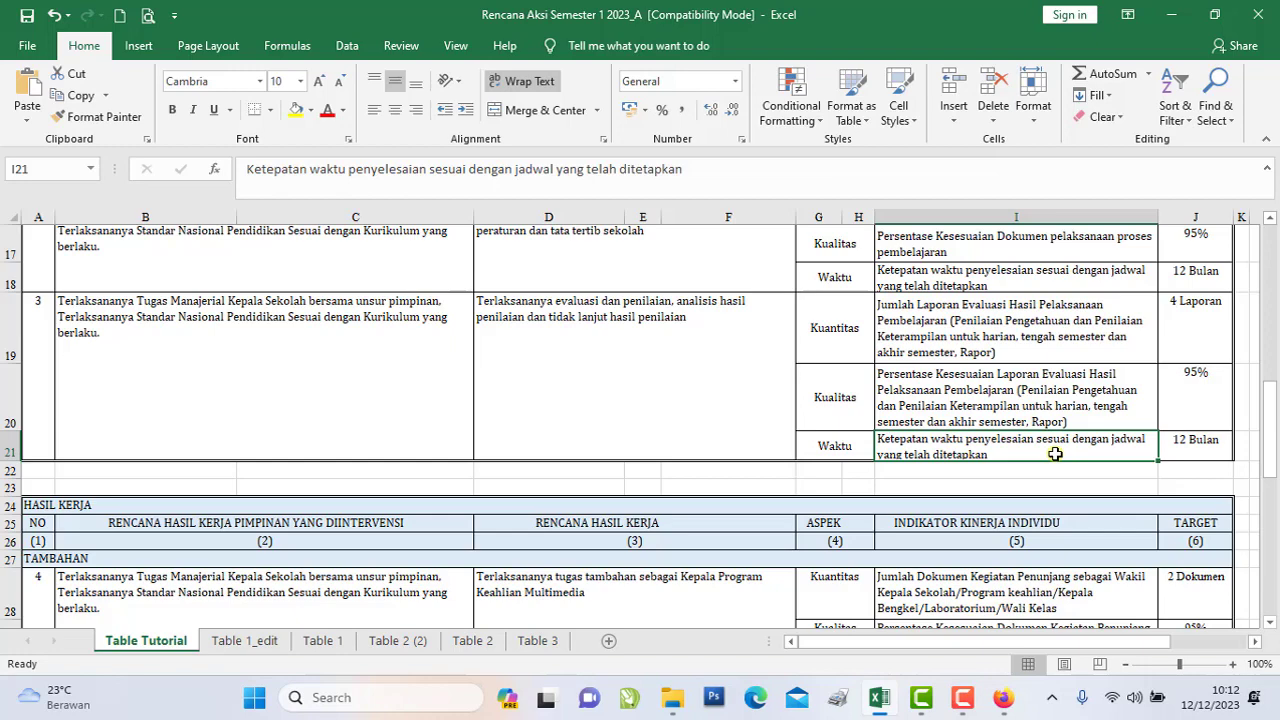
{"action": "left_click", "coordinate": [1181, 451]}
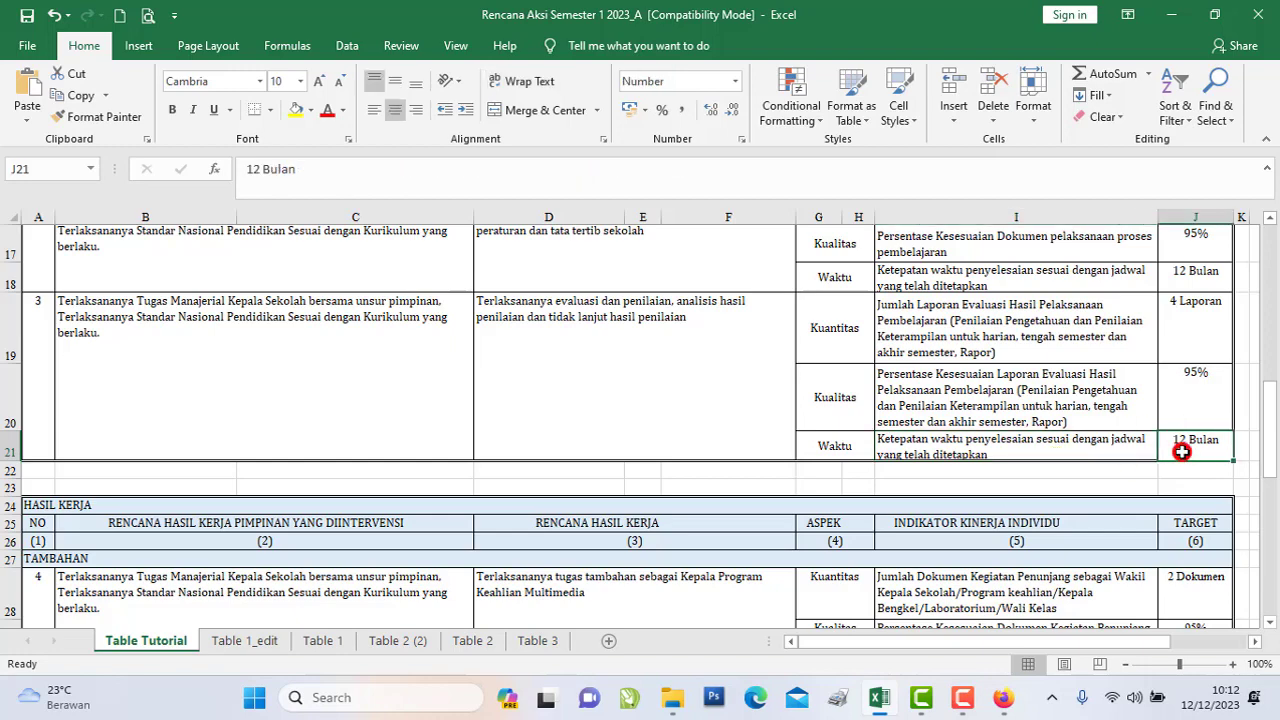
Step: Refer back to the UTAMA section heading in A12 and go on to the TAMBAHAN section heading in A27
{"action": "scroll", "coordinate": [1181, 451], "scroll_direction": "up", "scroll_amount": 6}
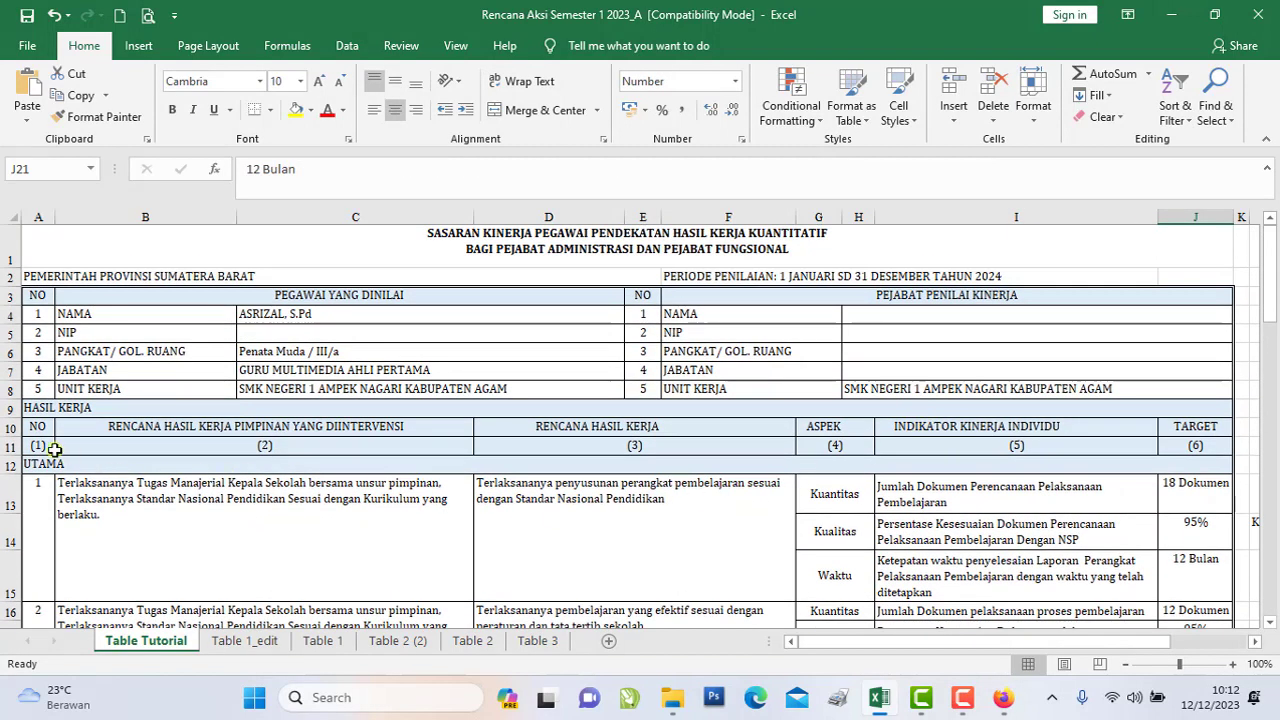
{"action": "left_click", "coordinate": [50, 460]}
{"action": "left_click_drag", "start_coordinate": [1276, 316], "coordinate": [1276, 480]}
{"action": "left_click_drag", "start_coordinate": [1270, 510], "coordinate": [1270, 505]}
{"action": "left_click", "coordinate": [60, 328]}
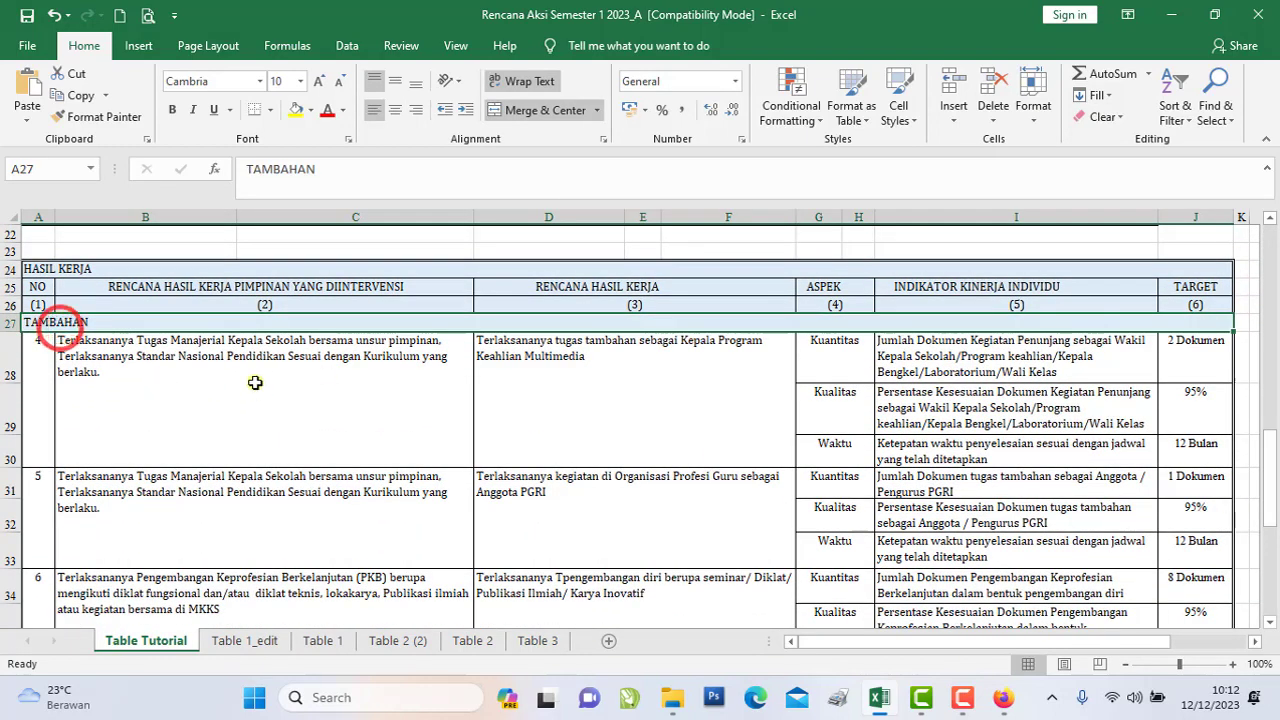
Step: Review the Rencana Hasil Kerja Pimpinan yang Diintervensi entries of items 4, 5 and 6 in the TAMBAHAN section
{"action": "left_click", "coordinate": [198, 287]}
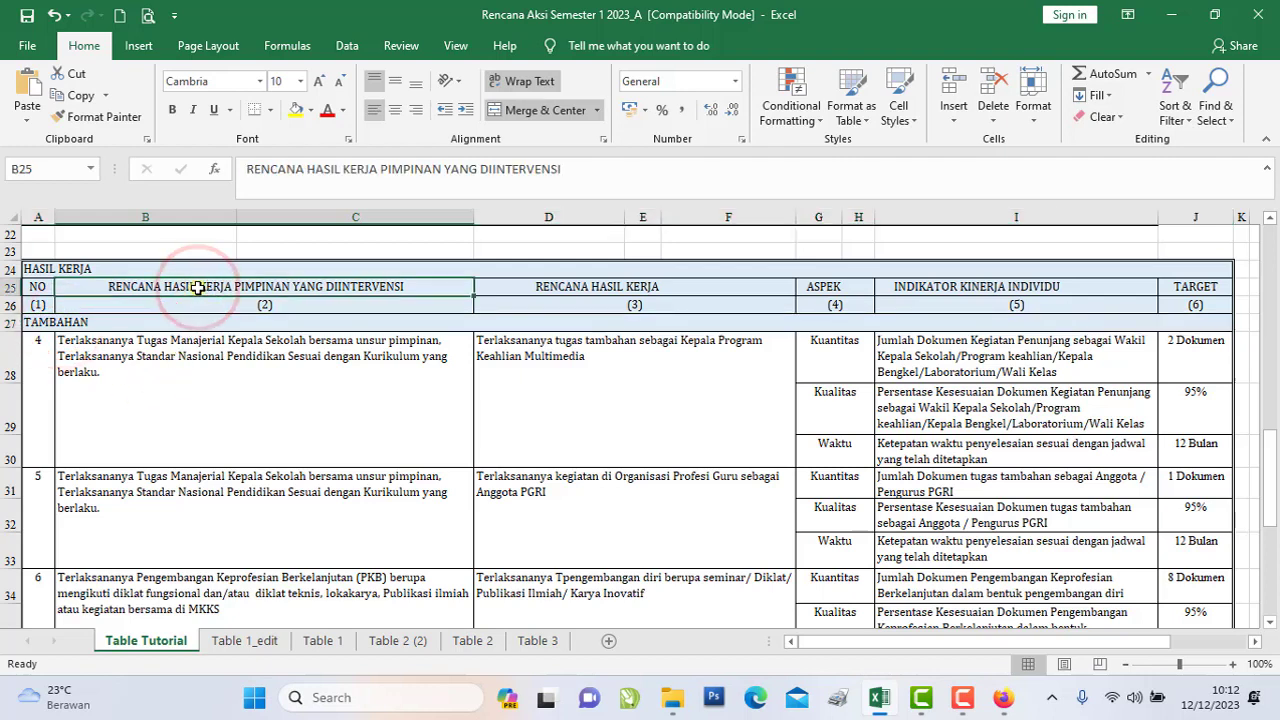
{"action": "left_click", "coordinate": [215, 364]}
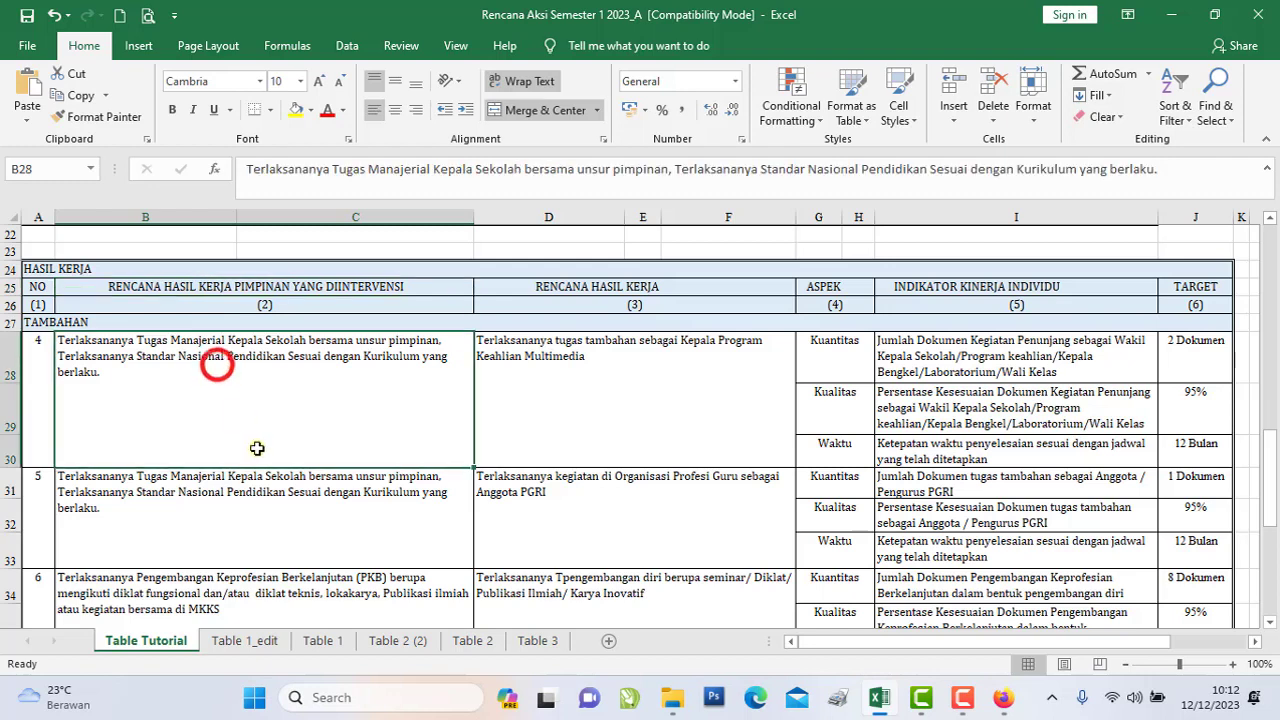
{"action": "left_click", "coordinate": [236, 494]}
{"action": "left_click", "coordinate": [205, 595]}
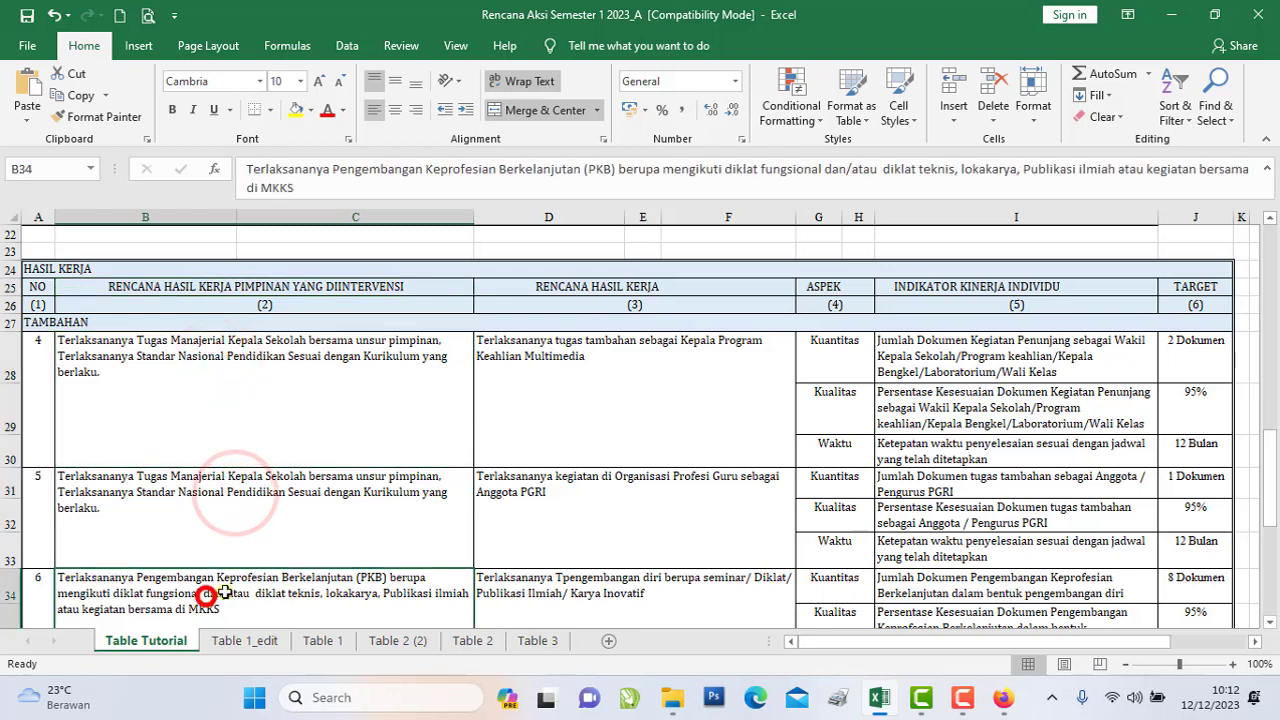
Step: Review the Rencana Hasil Kerja heading in D25 and item 4's work plan entry in D28
{"action": "left_click", "coordinate": [645, 286]}
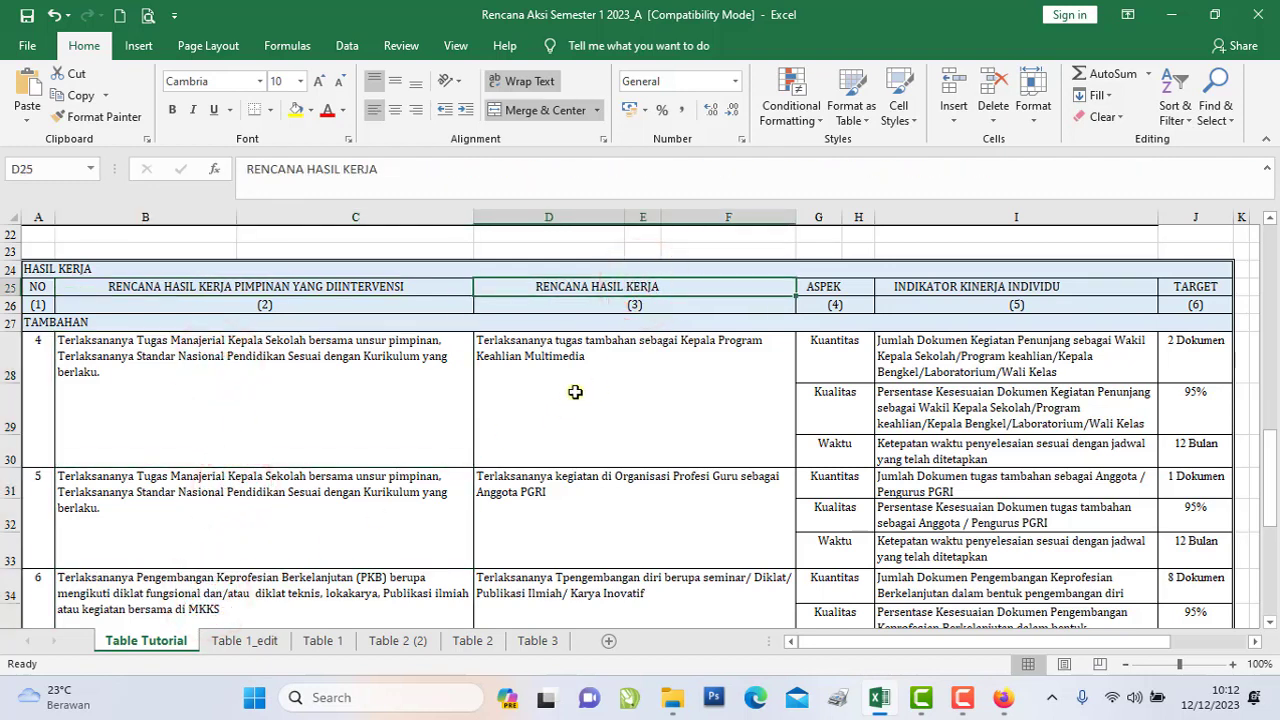
{"action": "left_click", "coordinate": [663, 290]}
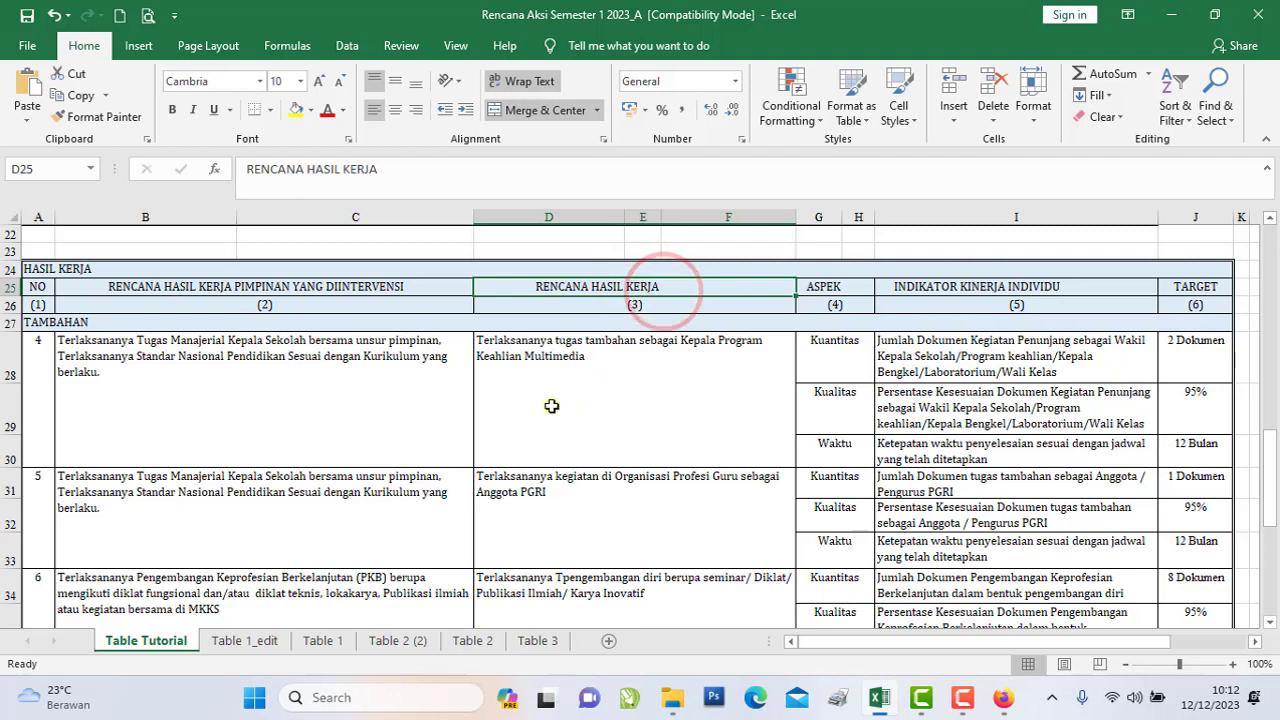
{"action": "left_click", "coordinate": [580, 369]}
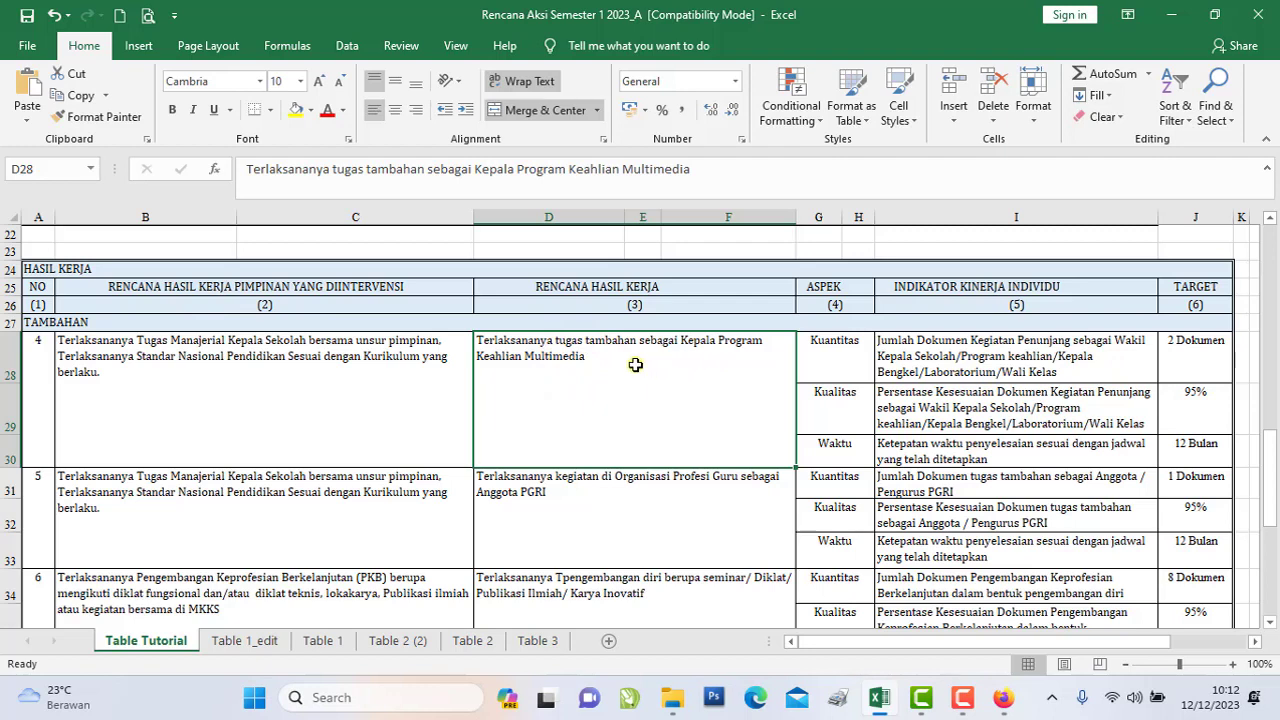
{"action": "left_click", "coordinate": [597, 365]}
{"action": "left_click", "coordinate": [638, 375]}
{"action": "left_click", "coordinate": [602, 371]}
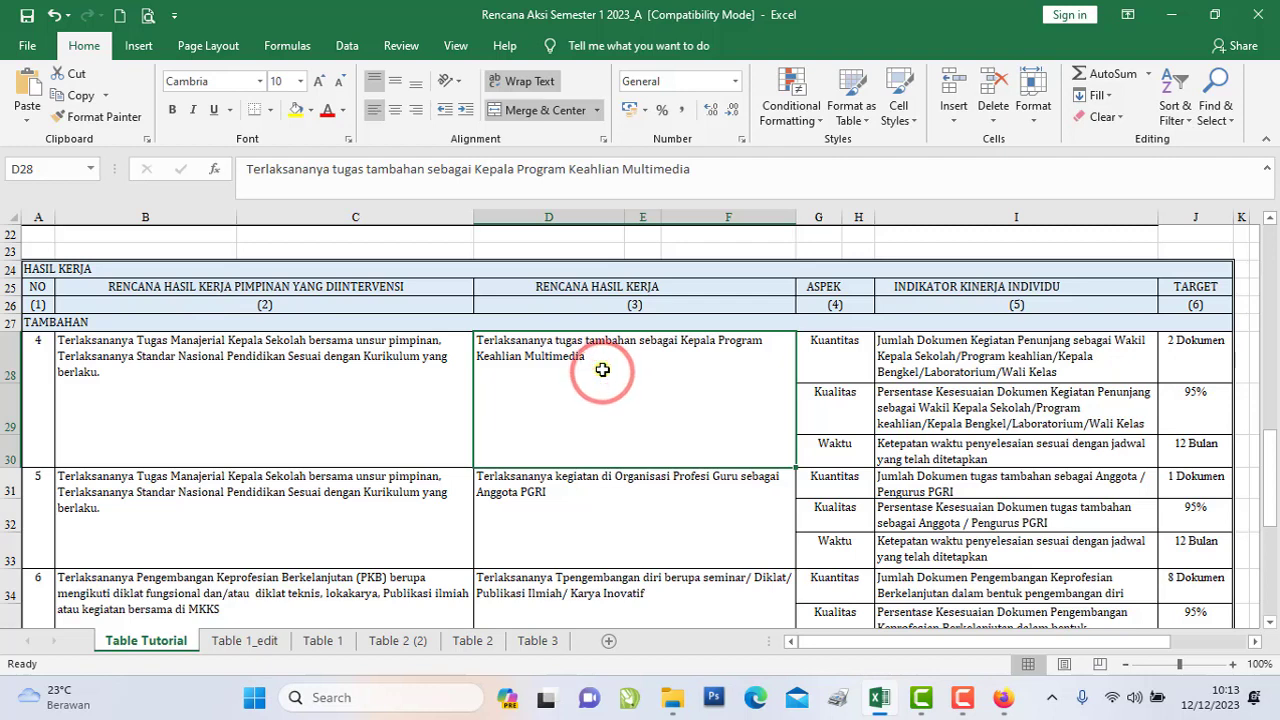
Step: Review the Aspek heading and item 4's Kuantitas, Kualitas and Waktu aspects in rows 28 to 30
{"action": "left_click", "coordinate": [825, 287]}
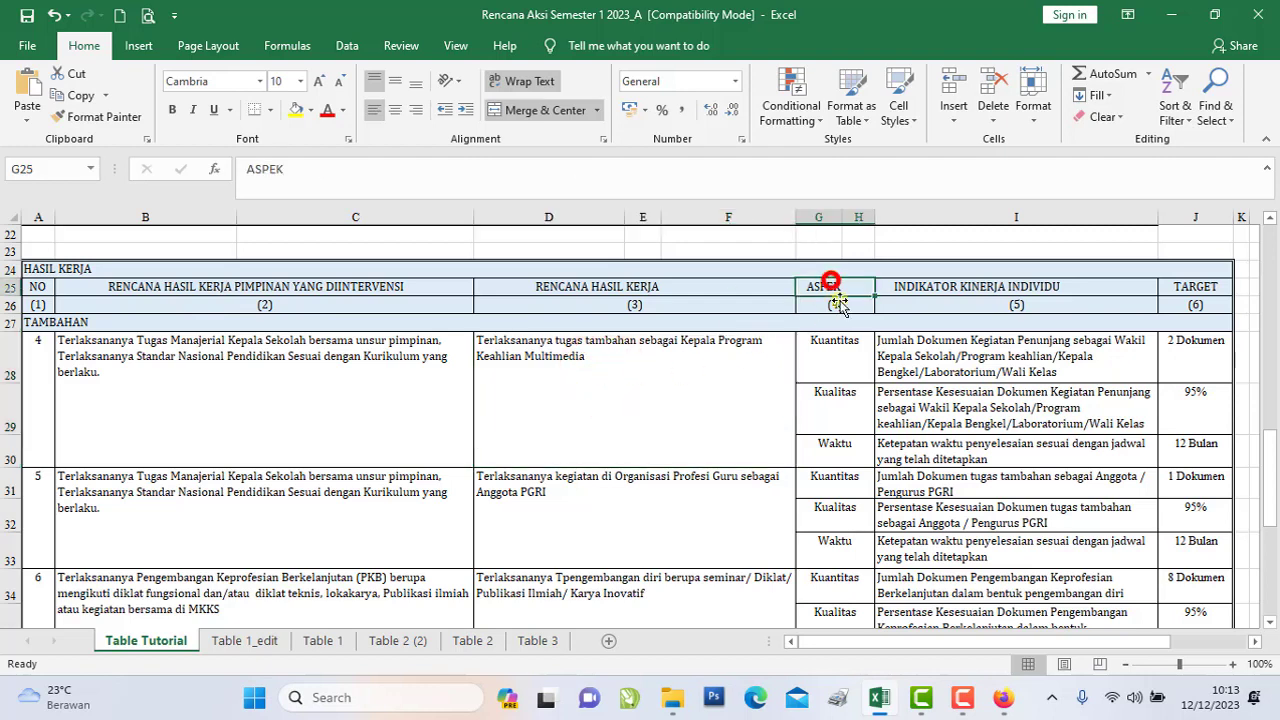
{"action": "left_click", "coordinate": [821, 344]}
{"action": "left_click", "coordinate": [828, 425]}
{"action": "left_click", "coordinate": [829, 450]}
Step: Examine the Indikator Kinerja Individu and Target of item 4's Kuantitas aspect in row 28
{"action": "left_click", "coordinate": [933, 292]}
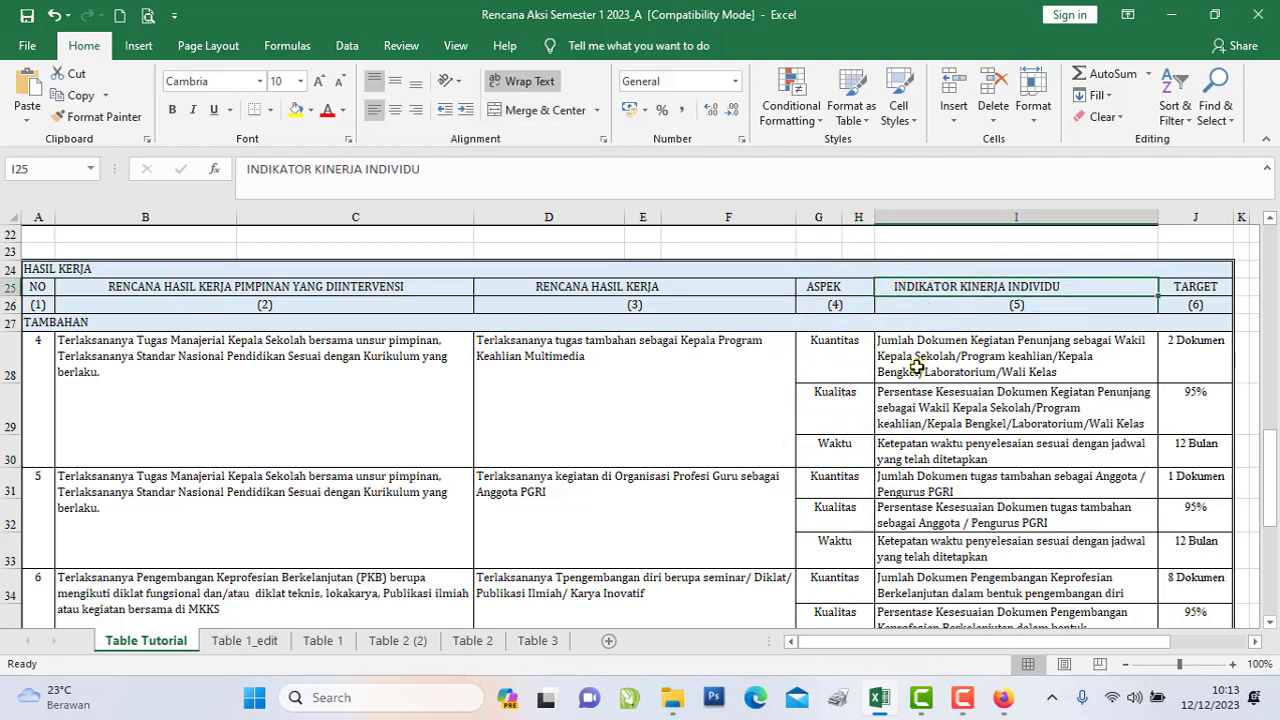
{"action": "left_click", "coordinate": [916, 367]}
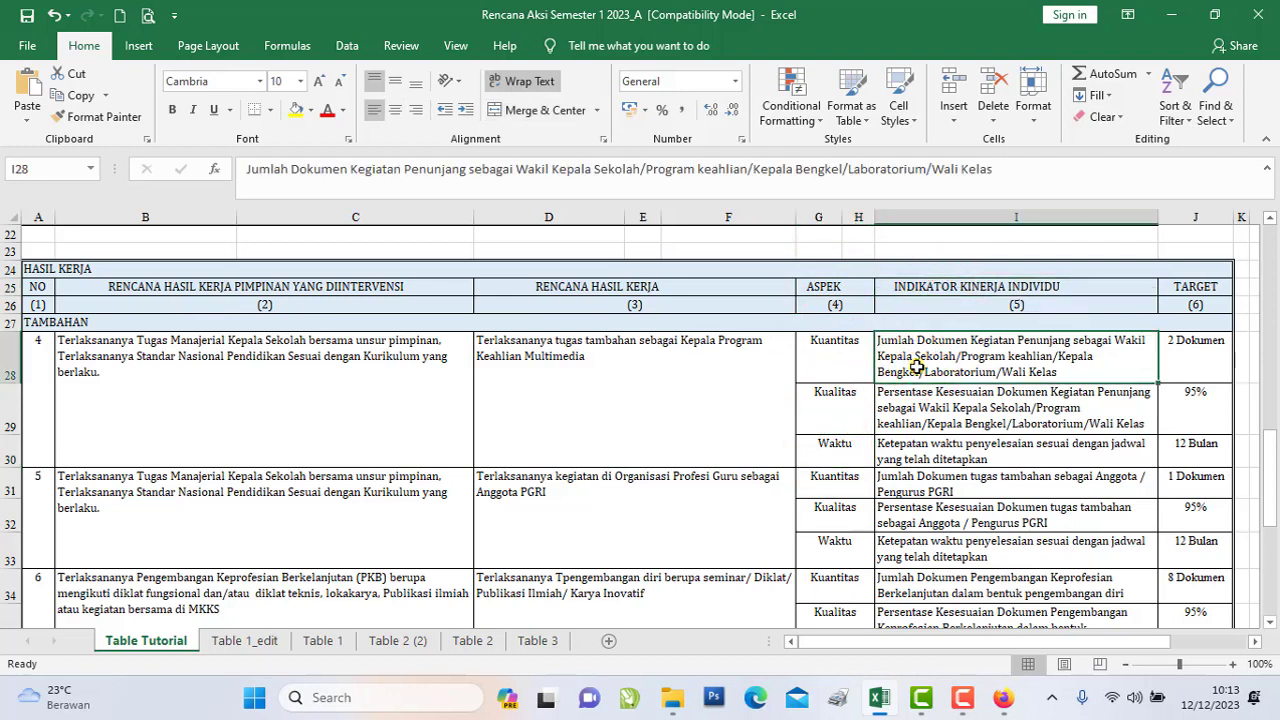
{"action": "left_click", "coordinate": [1192, 362]}
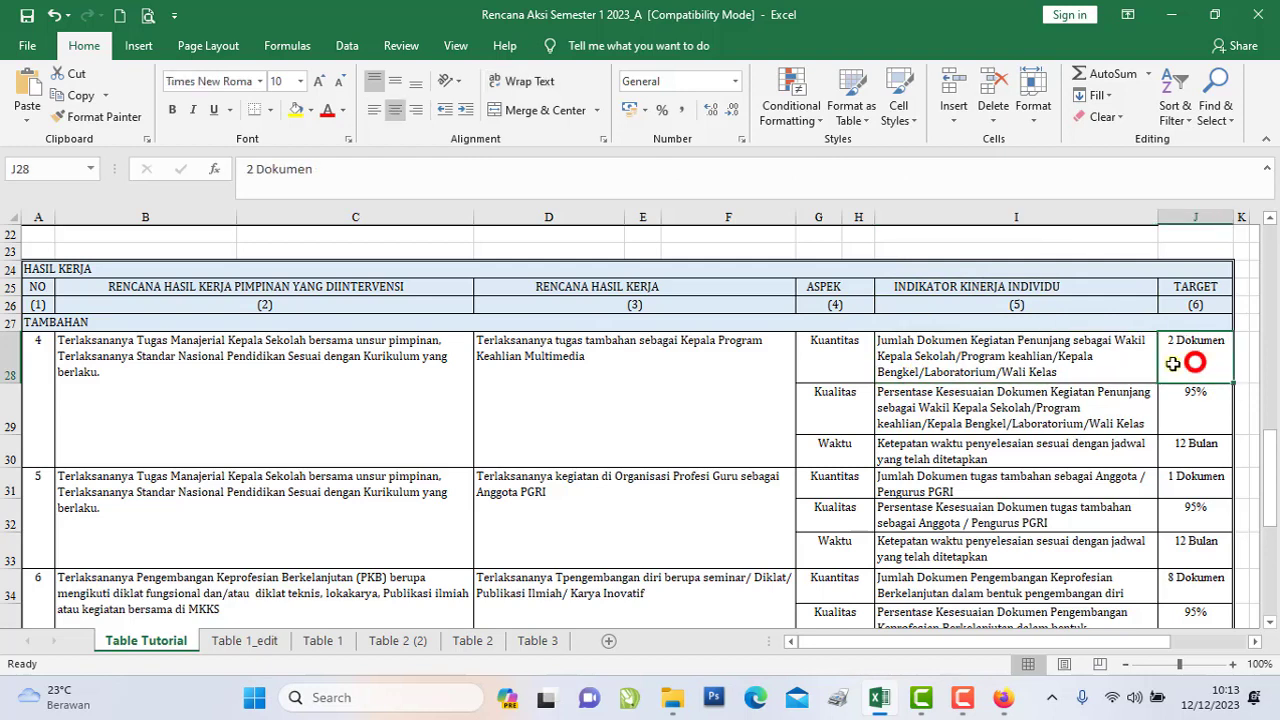
{"action": "left_click", "coordinate": [918, 366]}
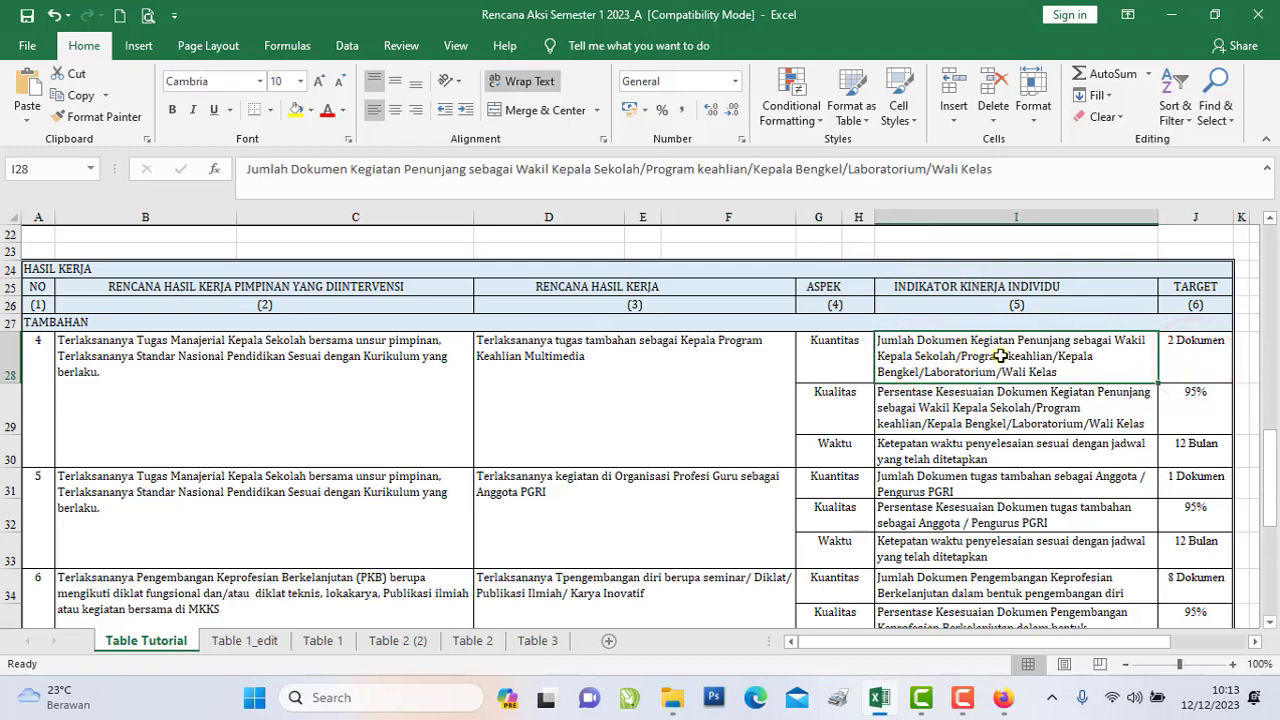
{"action": "left_click", "coordinate": [955, 369]}
{"action": "left_click", "coordinate": [998, 362]}
{"action": "left_click", "coordinate": [963, 392]}
{"action": "left_click", "coordinate": [966, 367]}
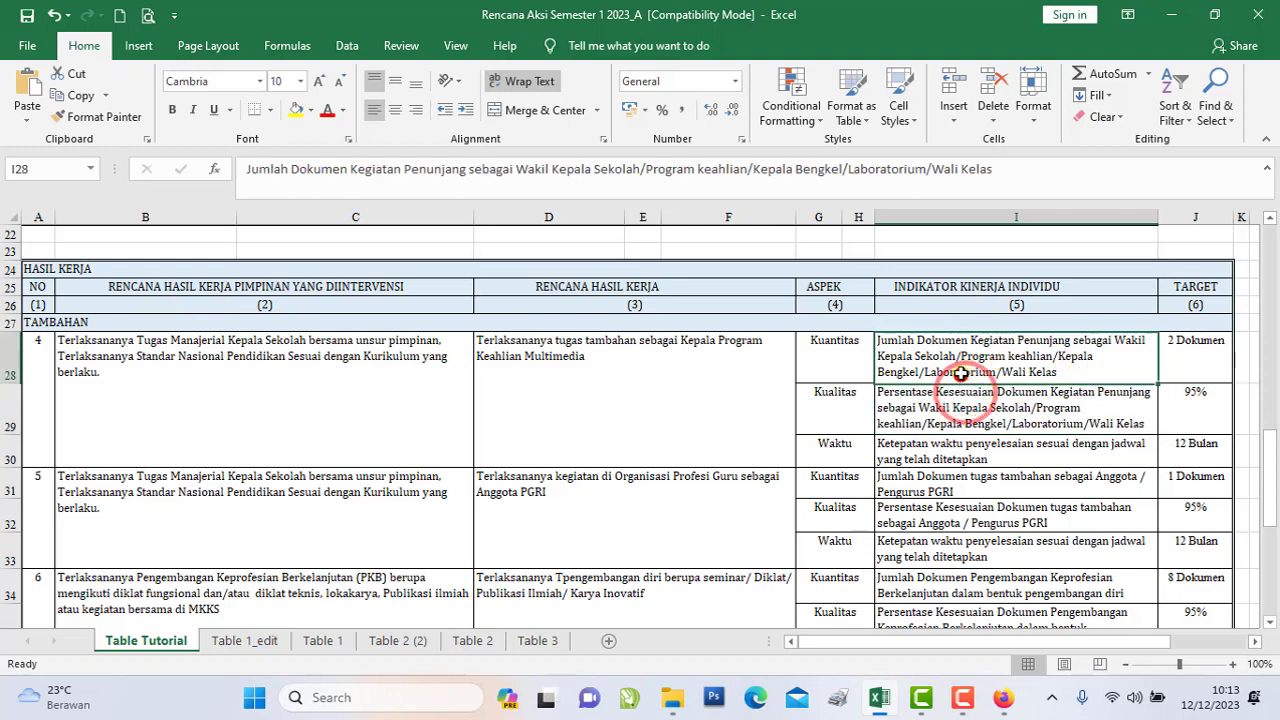
{"action": "left_click", "coordinate": [1044, 366]}
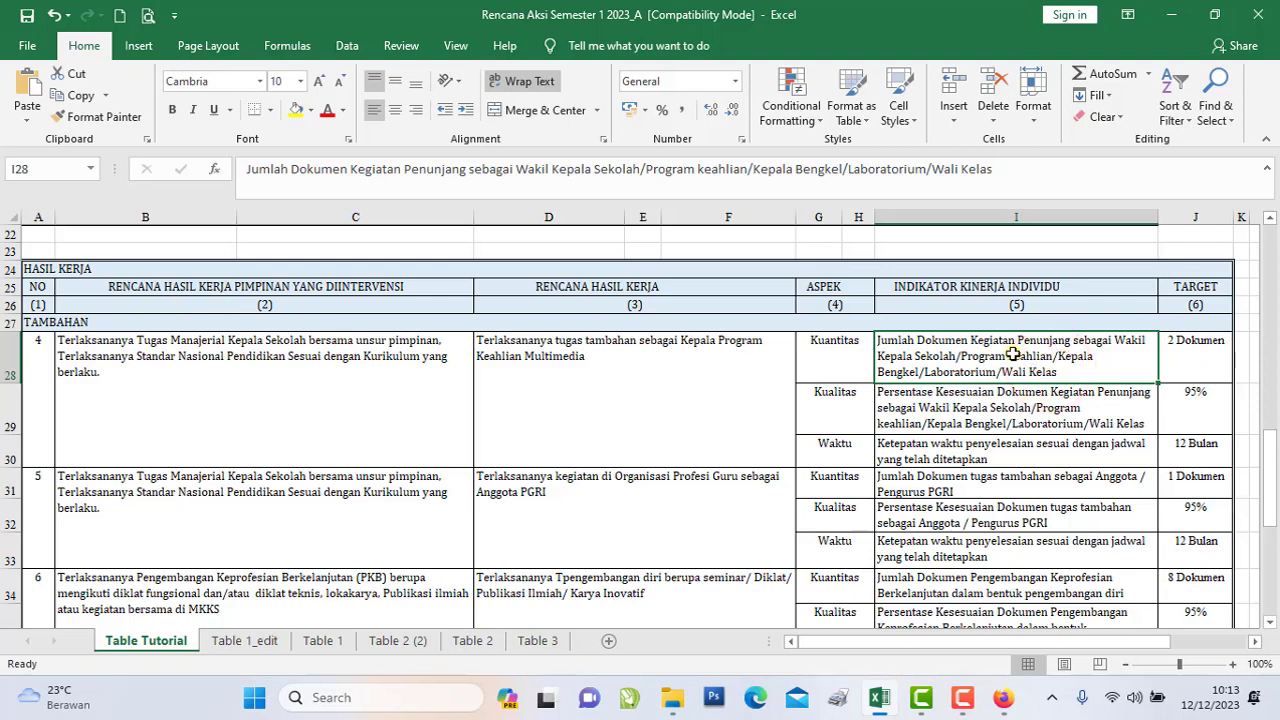
{"action": "left_click", "coordinate": [1039, 364]}
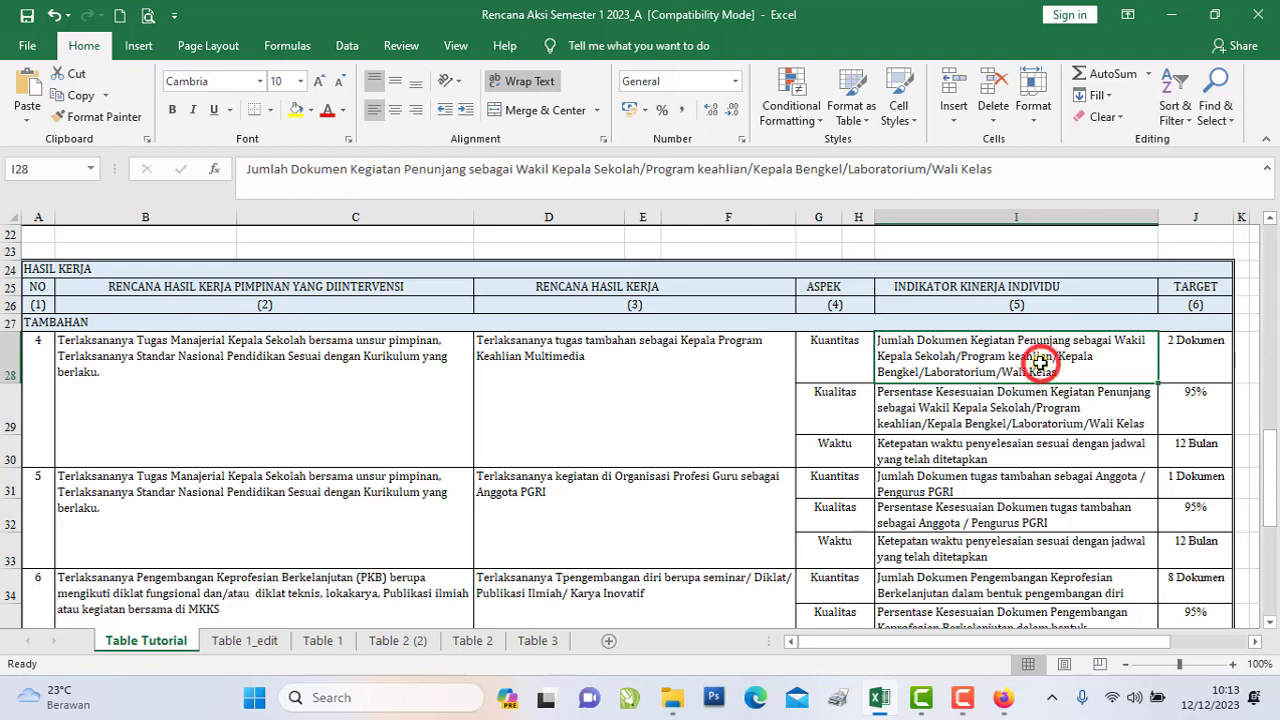
{"action": "left_click", "coordinate": [1189, 360]}
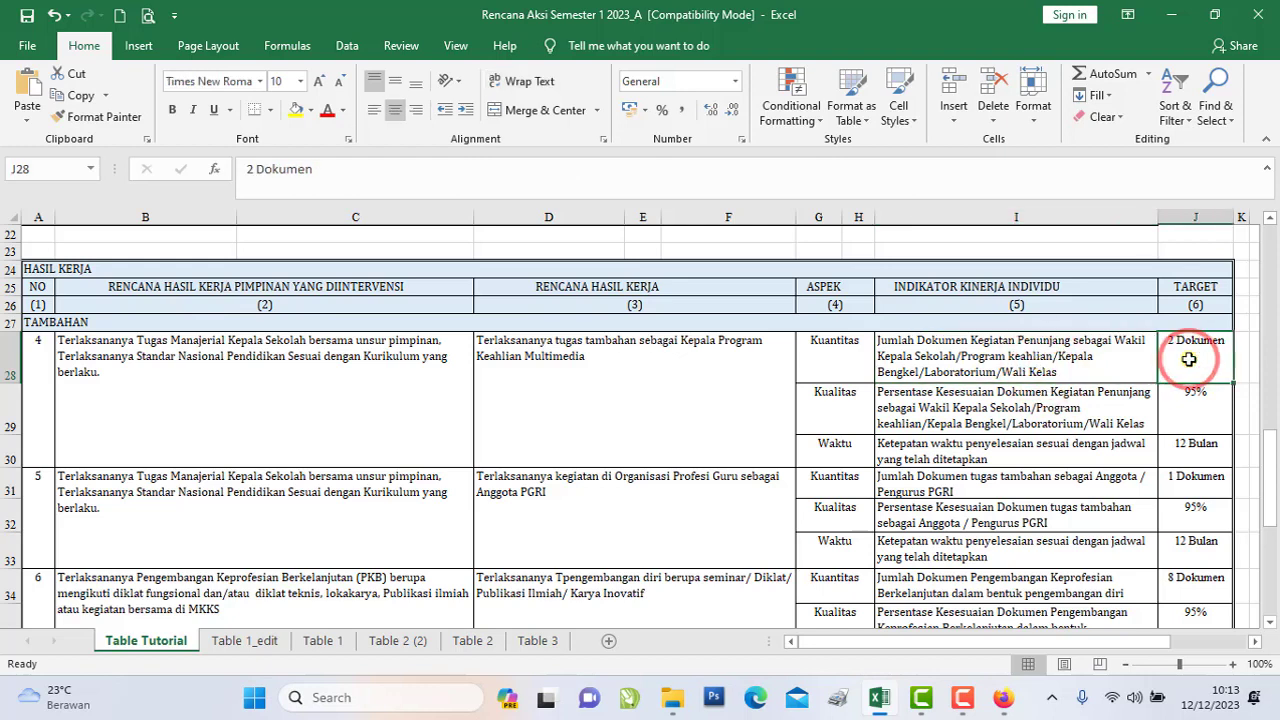
{"action": "left_click", "coordinate": [1189, 362]}
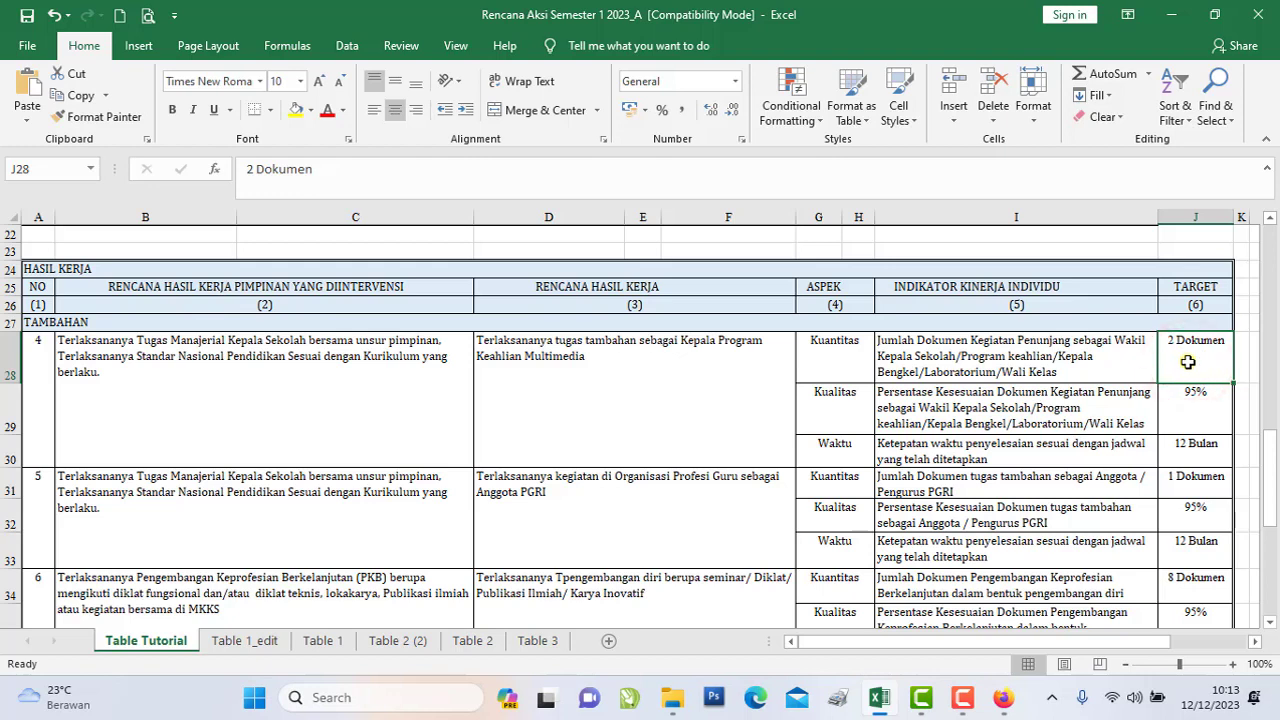
{"action": "left_click", "coordinate": [1188, 358]}
Step: Examine item 4's Kualitas and Waktu aspects in rows 29 and 30, including their indicators and targets
{"action": "left_click", "coordinate": [821, 412]}
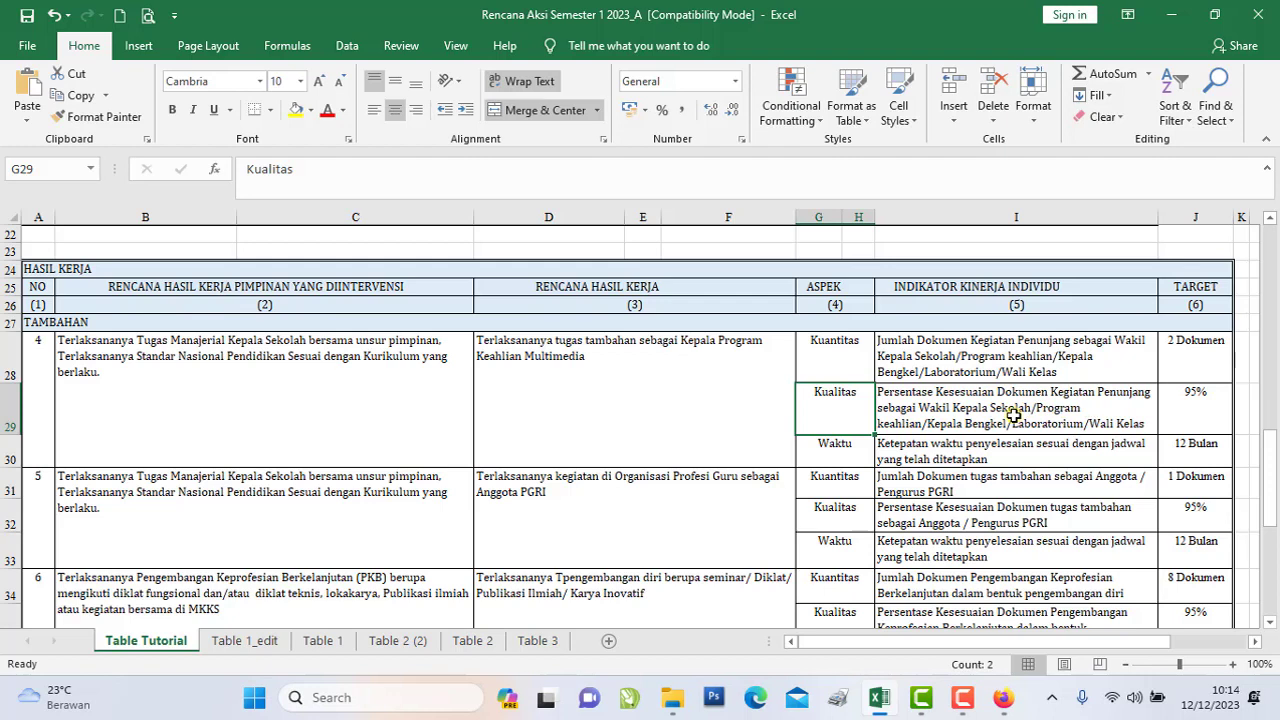
{"action": "left_click", "coordinate": [1193, 413]}
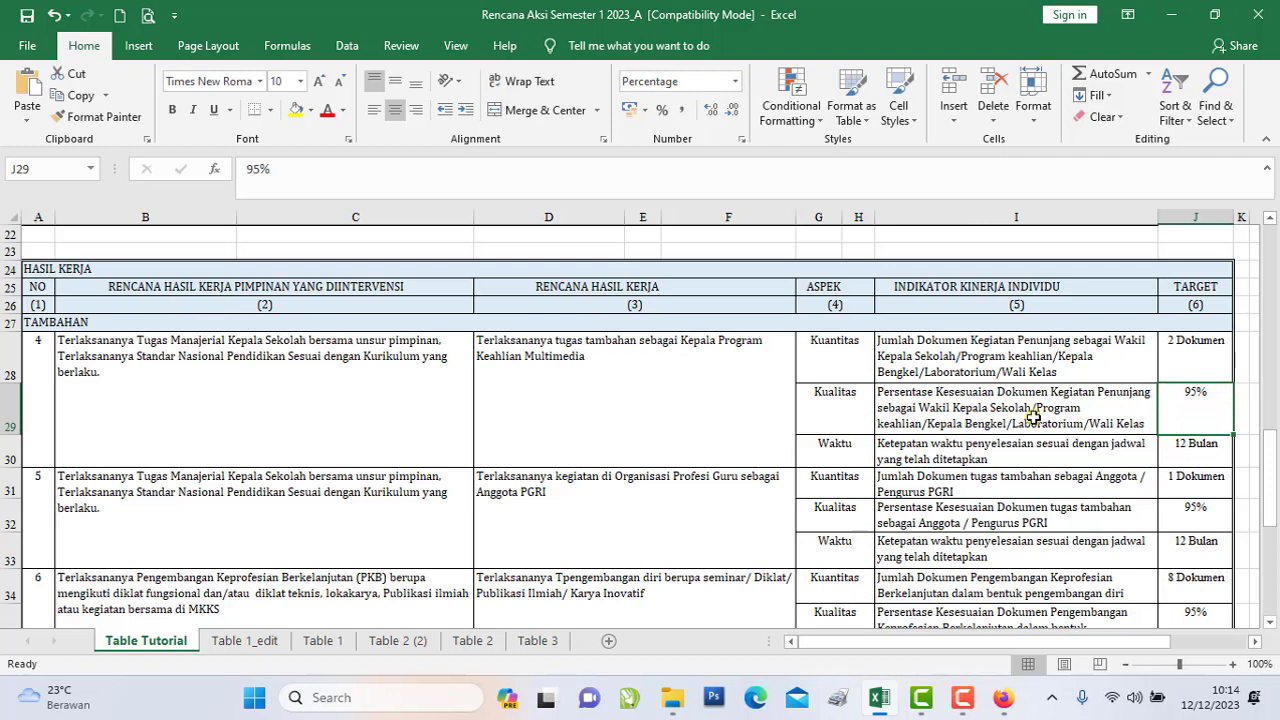
{"action": "left_click", "coordinate": [830, 452]}
{"action": "left_click", "coordinate": [942, 457]}
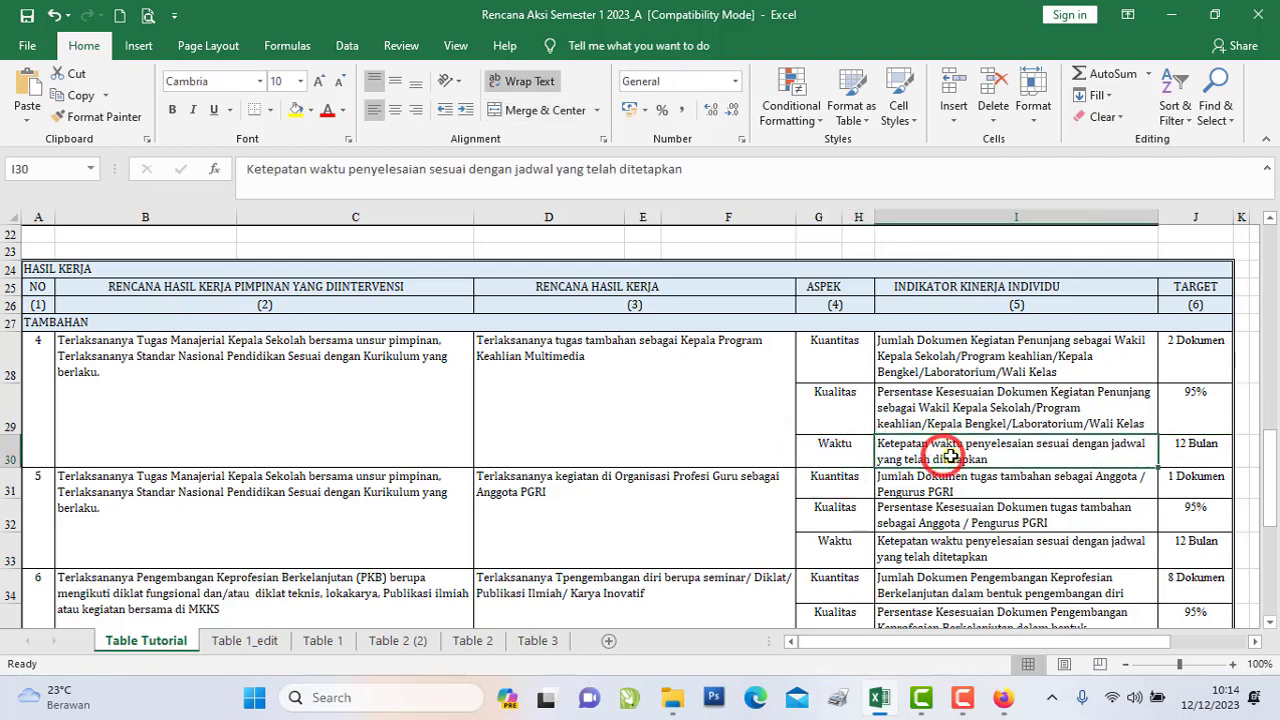
{"action": "left_click", "coordinate": [1183, 456]}
Step: Refer back to the Rencana Hasil Kerja heading in D25 and review item 5's work plan entry in D31
{"action": "left_click_drag", "start_coordinate": [1270, 482], "coordinate": [1228, 533]}
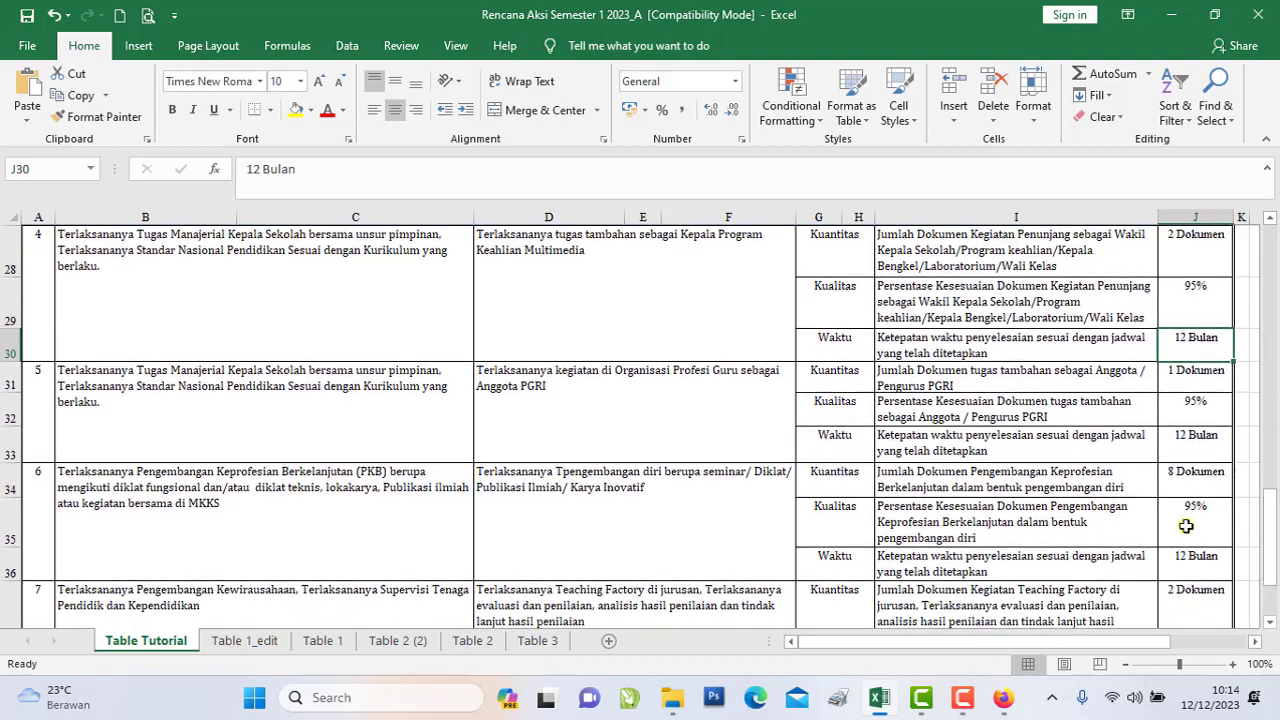
{"action": "scroll", "coordinate": [549, 410], "scroll_direction": "up", "scroll_amount": 3}
{"action": "scroll", "coordinate": [549, 410], "scroll_direction": "up", "scroll_amount": 1}
{"action": "left_click", "coordinate": [577, 541]}
{"action": "scroll", "coordinate": [574, 543], "scroll_direction": "down", "scroll_amount": 4}
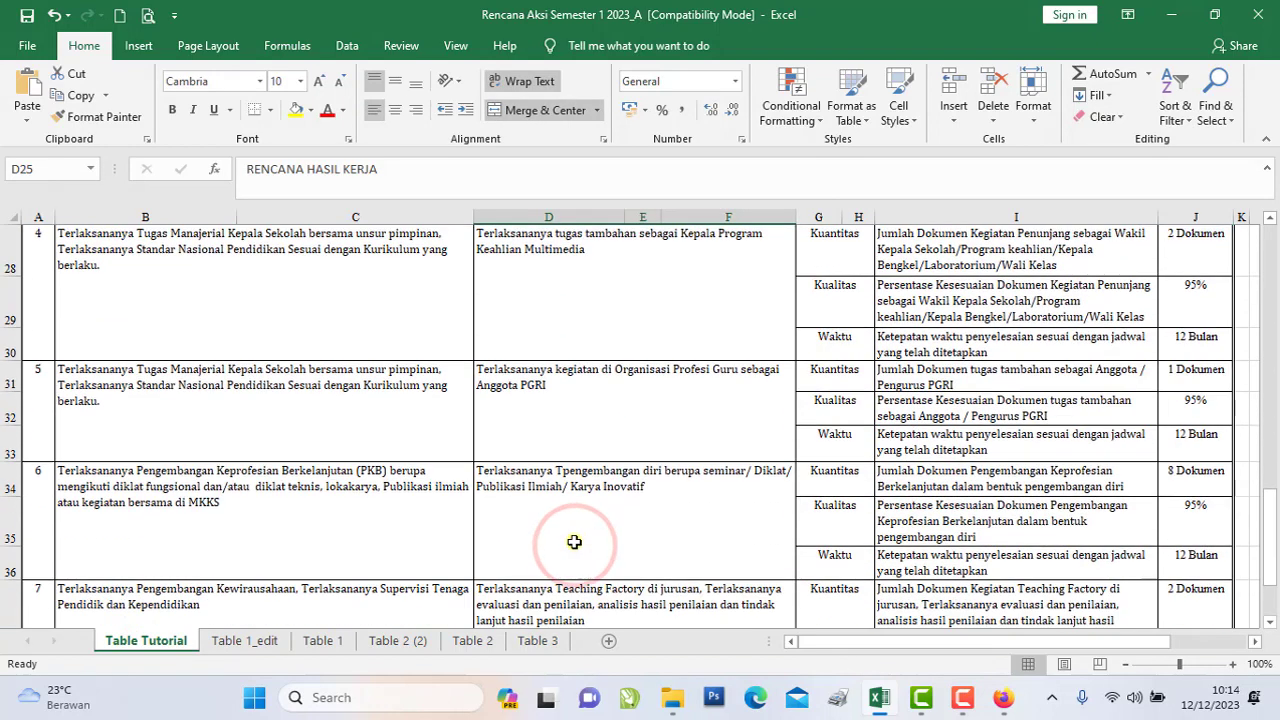
{"action": "left_click", "coordinate": [541, 401]}
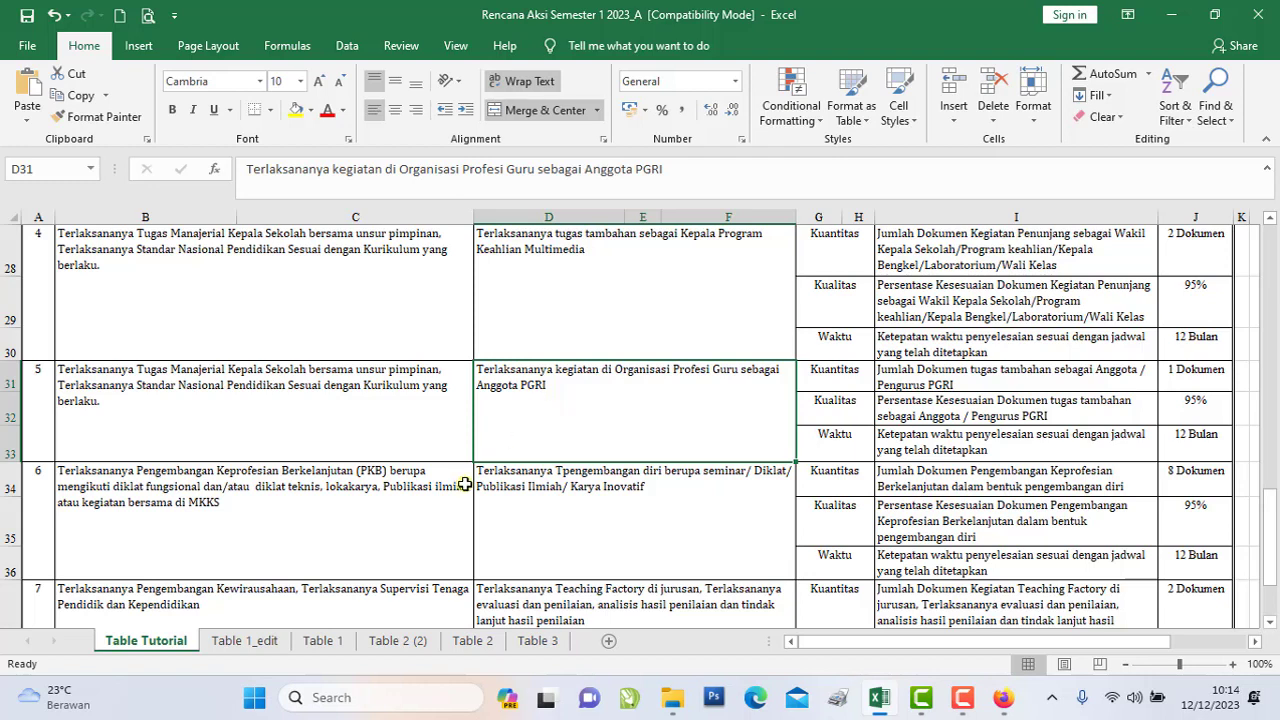
Step: Review item 5's Kuantitas, Kualitas and Waktu aspects in rows 31 to 33
{"action": "left_click", "coordinate": [843, 376]}
{"action": "left_click", "coordinate": [834, 403]}
{"action": "left_click", "coordinate": [832, 436]}
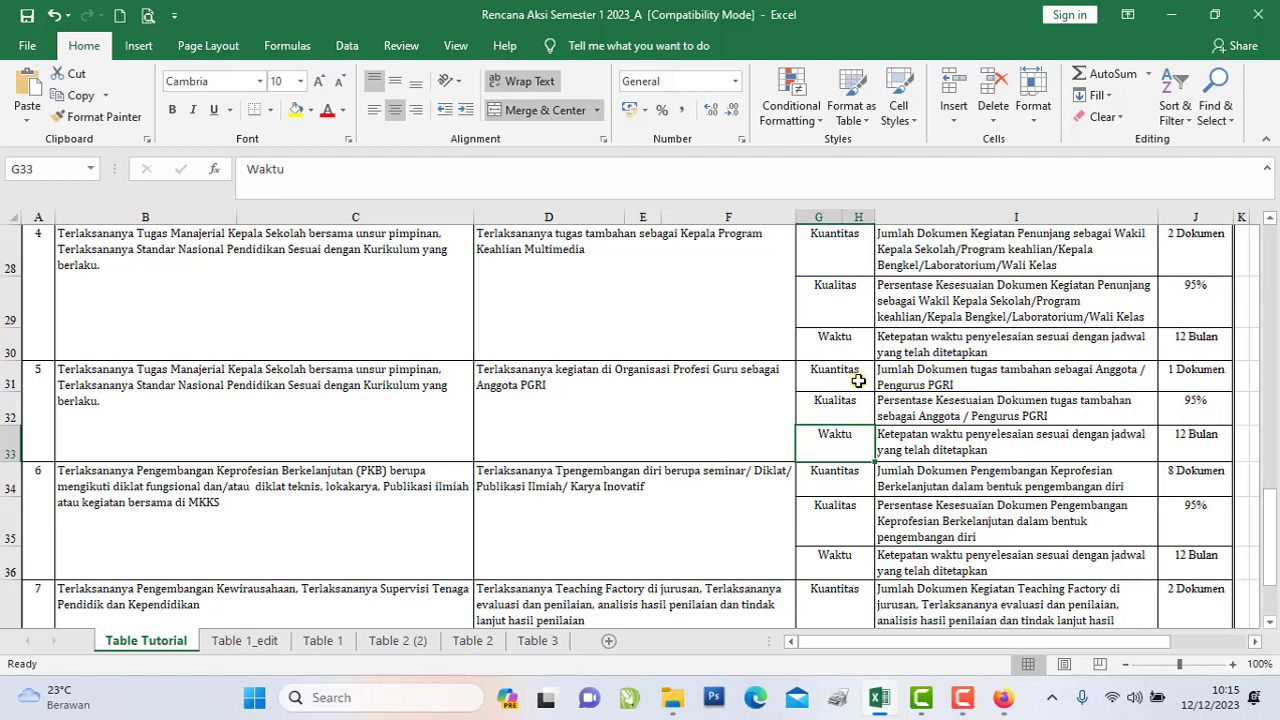
Step: Examine item 5's Kuantitas aspect in row 31, including its Indikator Kinerja Individu and Target
{"action": "left_click", "coordinate": [861, 381]}
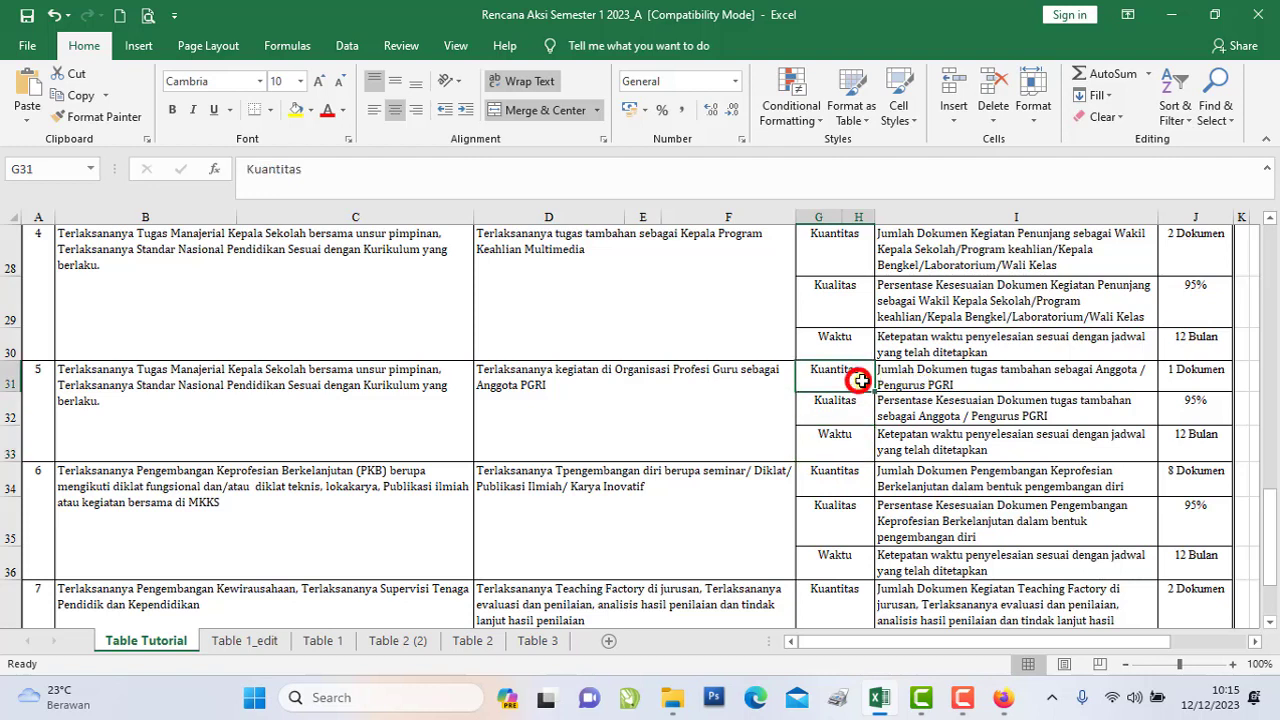
{"action": "left_click", "coordinate": [922, 376]}
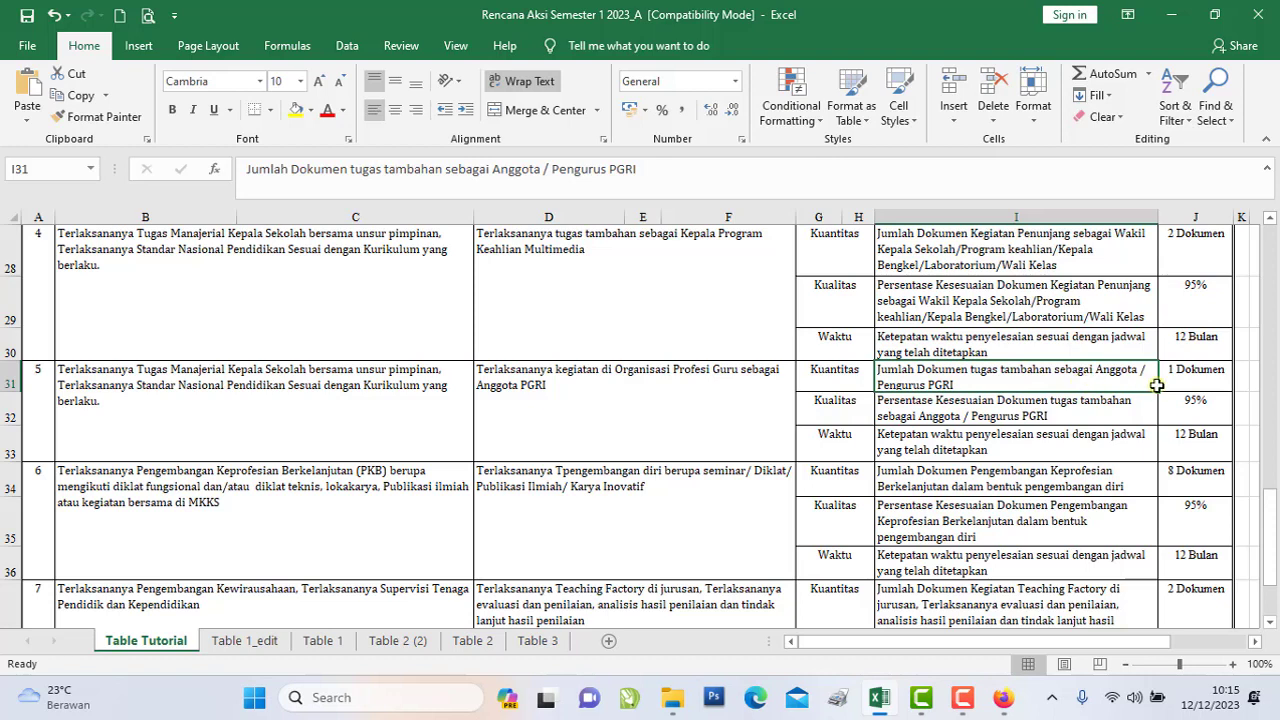
{"action": "left_click", "coordinate": [1188, 370]}
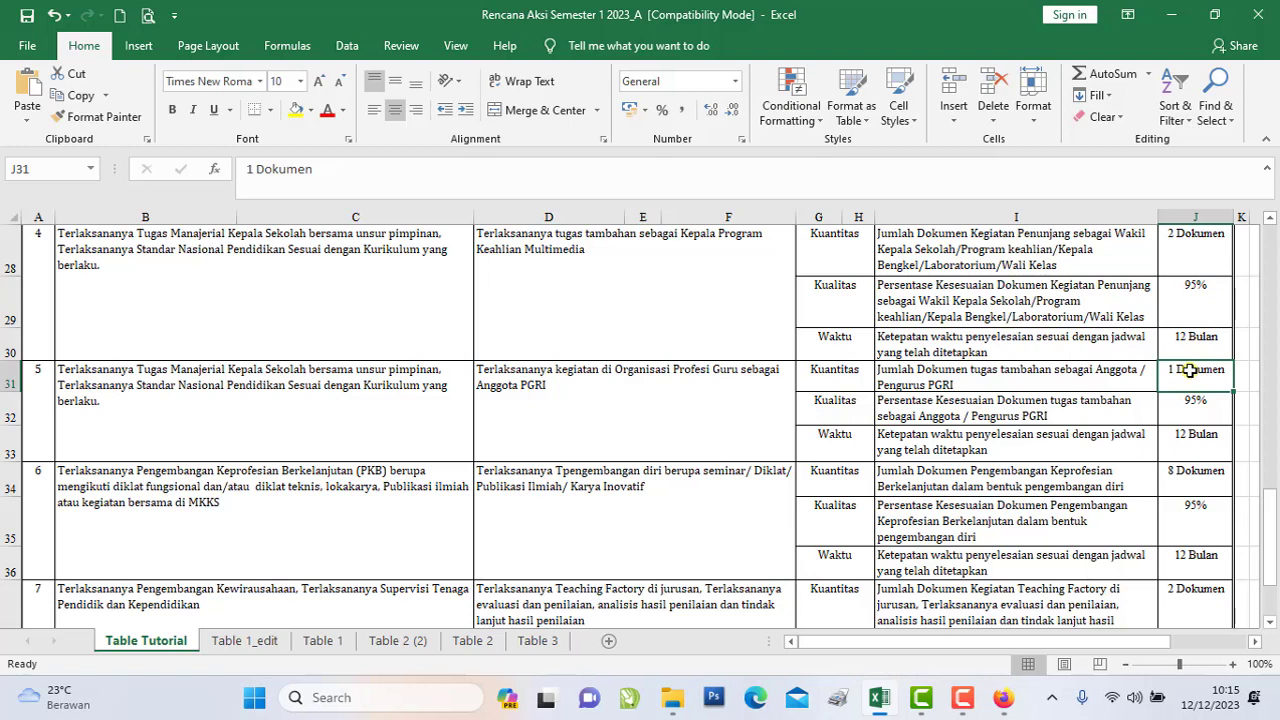
{"action": "left_click", "coordinate": [1191, 371]}
{"action": "left_click", "coordinate": [1182, 376]}
Step: Examine item 5's Kualitas and Waktu aspects in rows 32 and 33, including their indicators and targets
{"action": "left_click", "coordinate": [833, 408]}
{"action": "left_click", "coordinate": [908, 410]}
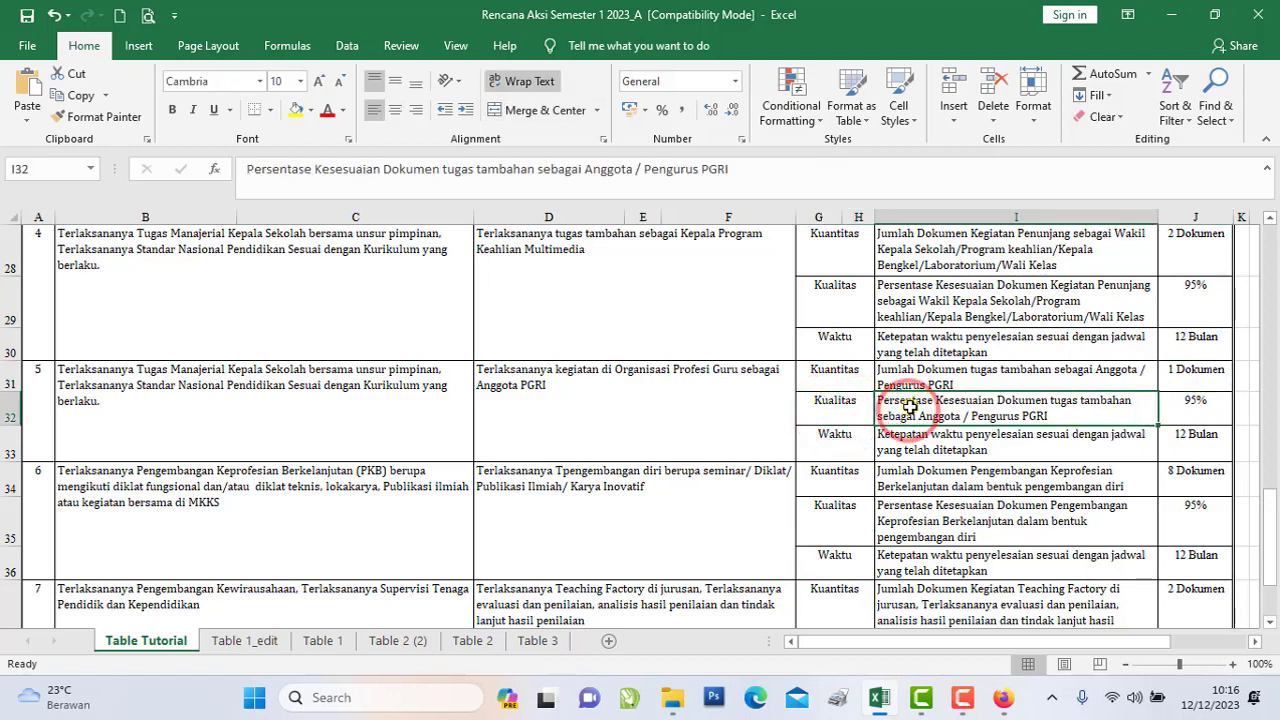
{"action": "left_click", "coordinate": [1195, 406]}
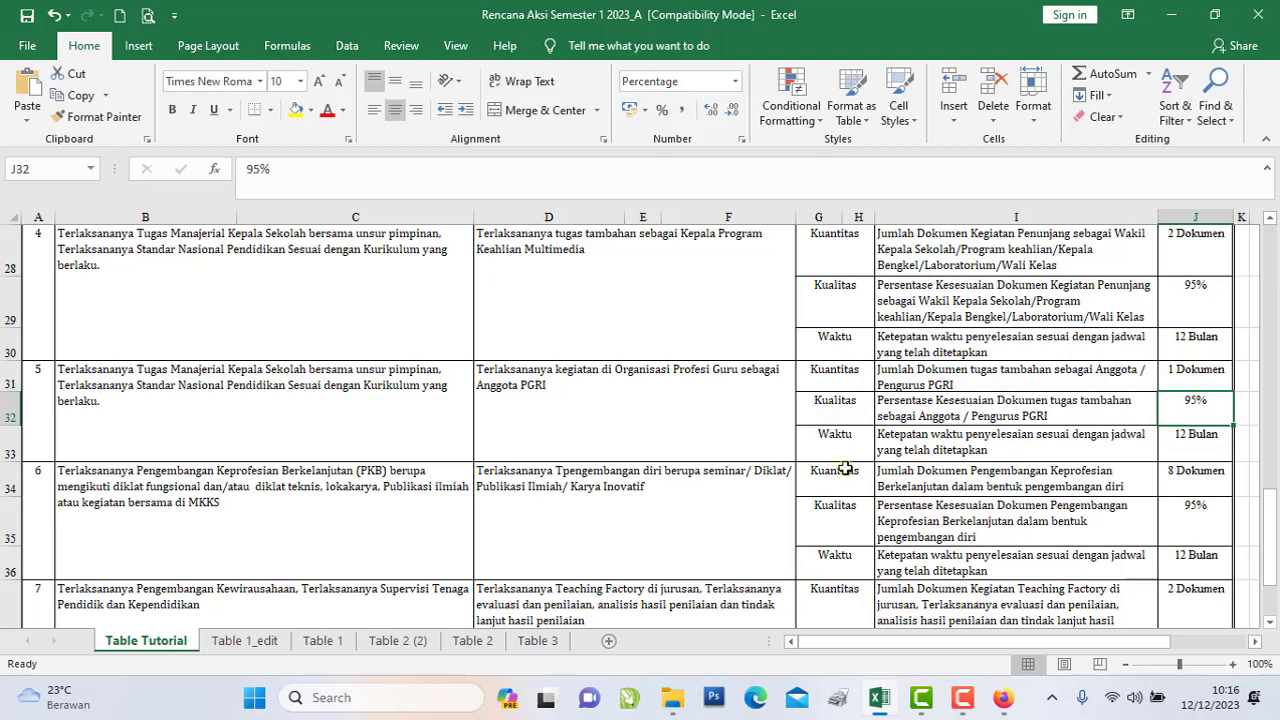
{"action": "left_click", "coordinate": [824, 438]}
{"action": "left_click", "coordinate": [969, 455]}
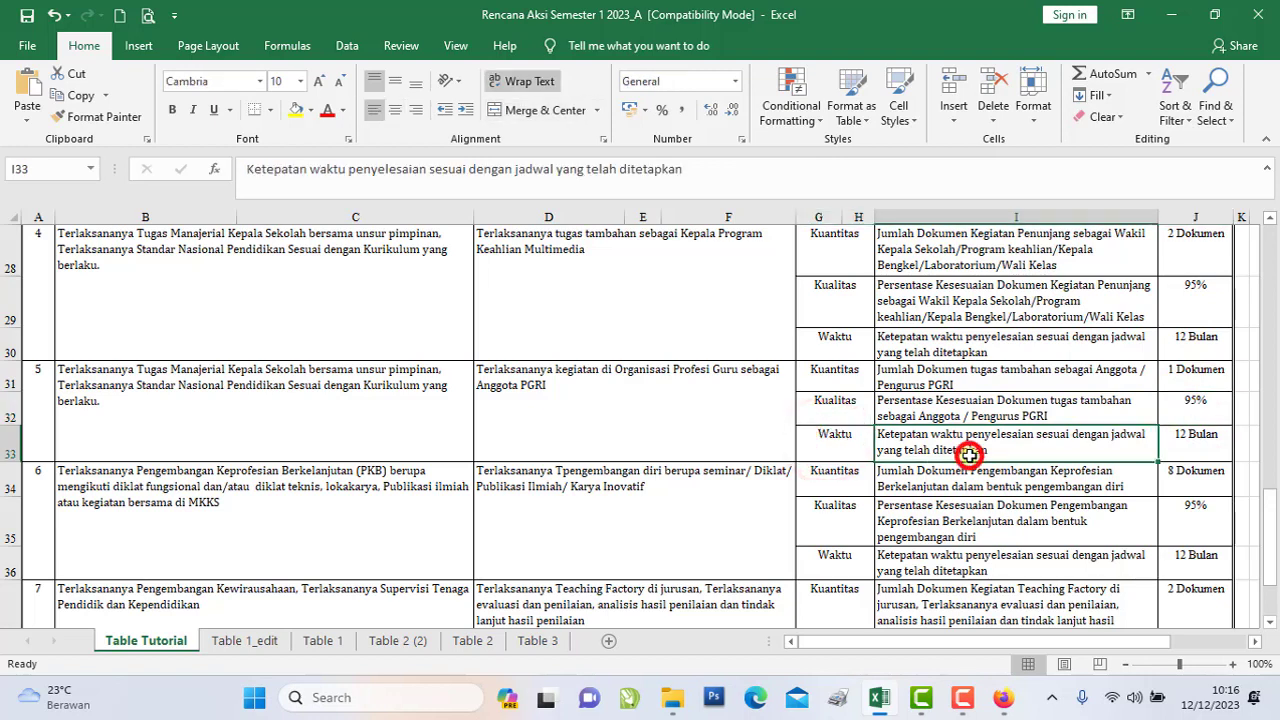
{"action": "left_click", "coordinate": [1189, 446]}
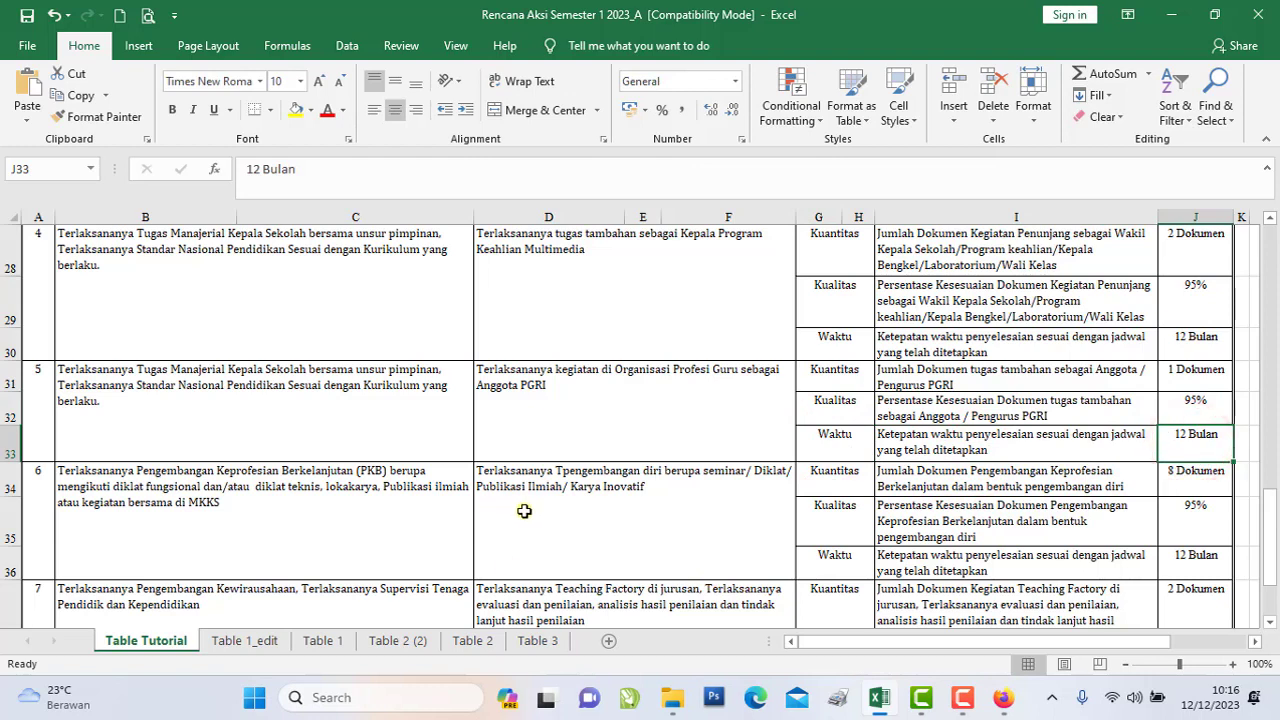
Step: Review item 6's Rencana Hasil Kerja Pimpinan yang Diintervensi entry in B34
{"action": "left_click", "coordinate": [186, 520]}
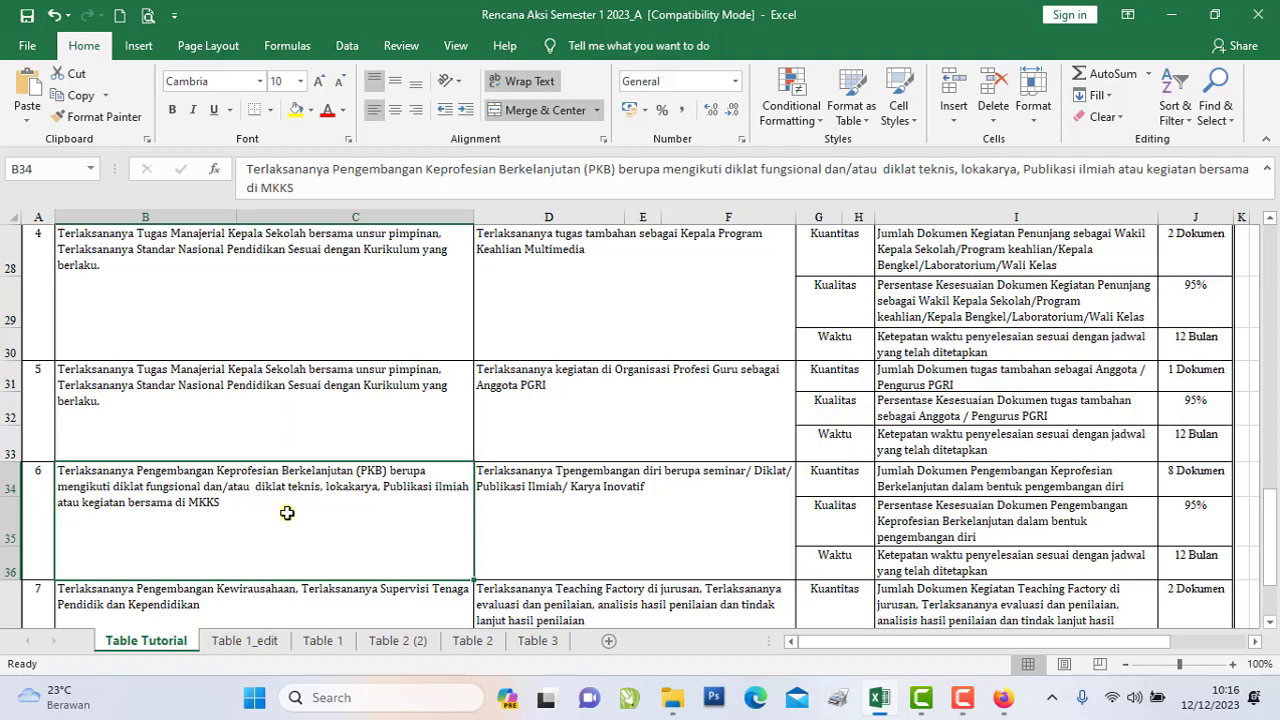
{"action": "left_click", "coordinate": [325, 523]}
{"action": "left_click", "coordinate": [230, 502]}
{"action": "left_click", "coordinate": [221, 505]}
Step: Refer back to the Rencana Hasil Kerja heading in D25 and examine item 6's work plan entry in D34
{"action": "scroll", "coordinate": [605, 420], "scroll_direction": "up", "scroll_amount": 4}
{"action": "left_click", "coordinate": [592, 541]}
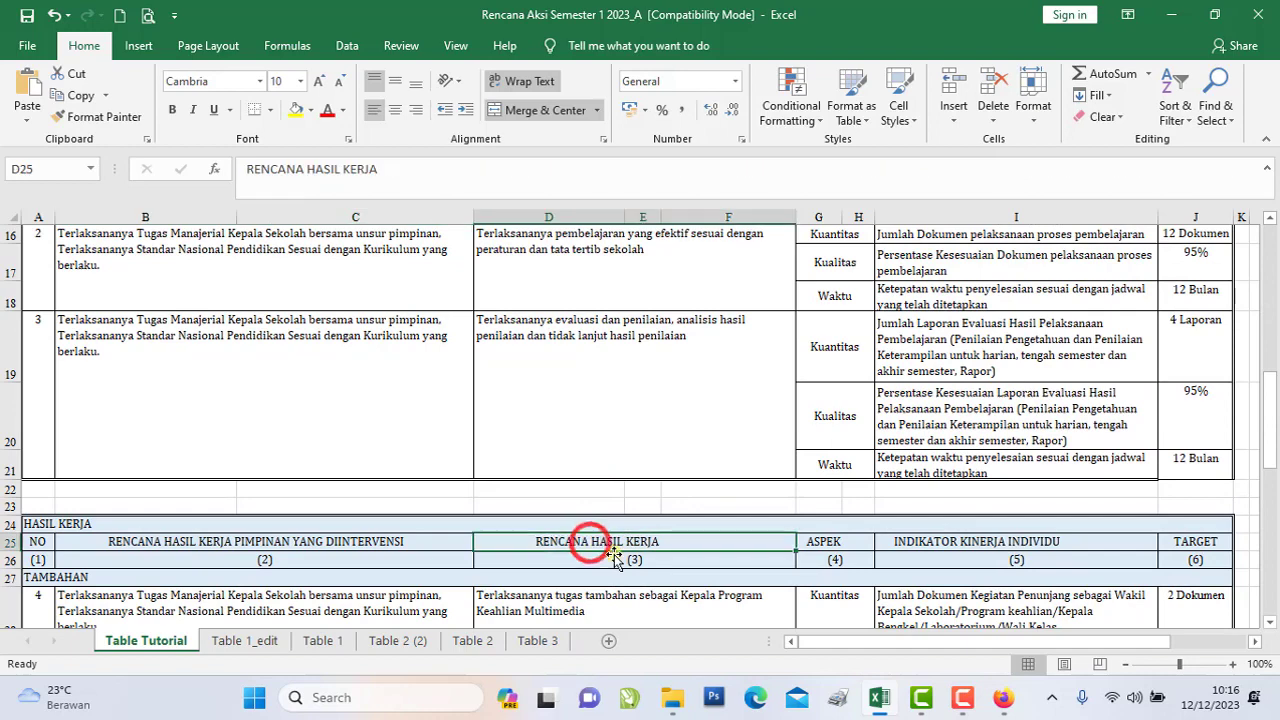
{"action": "scroll", "coordinate": [605, 545], "scroll_direction": "down", "scroll_amount": 4}
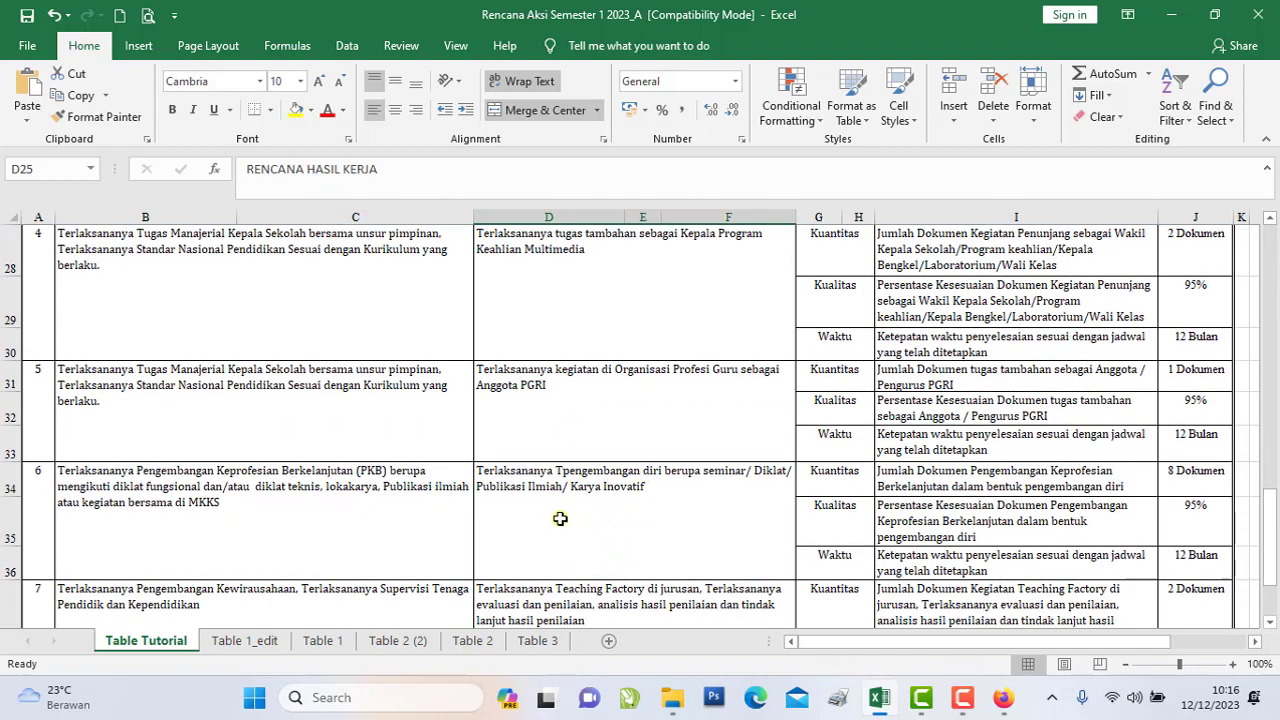
{"action": "left_click", "coordinate": [591, 497]}
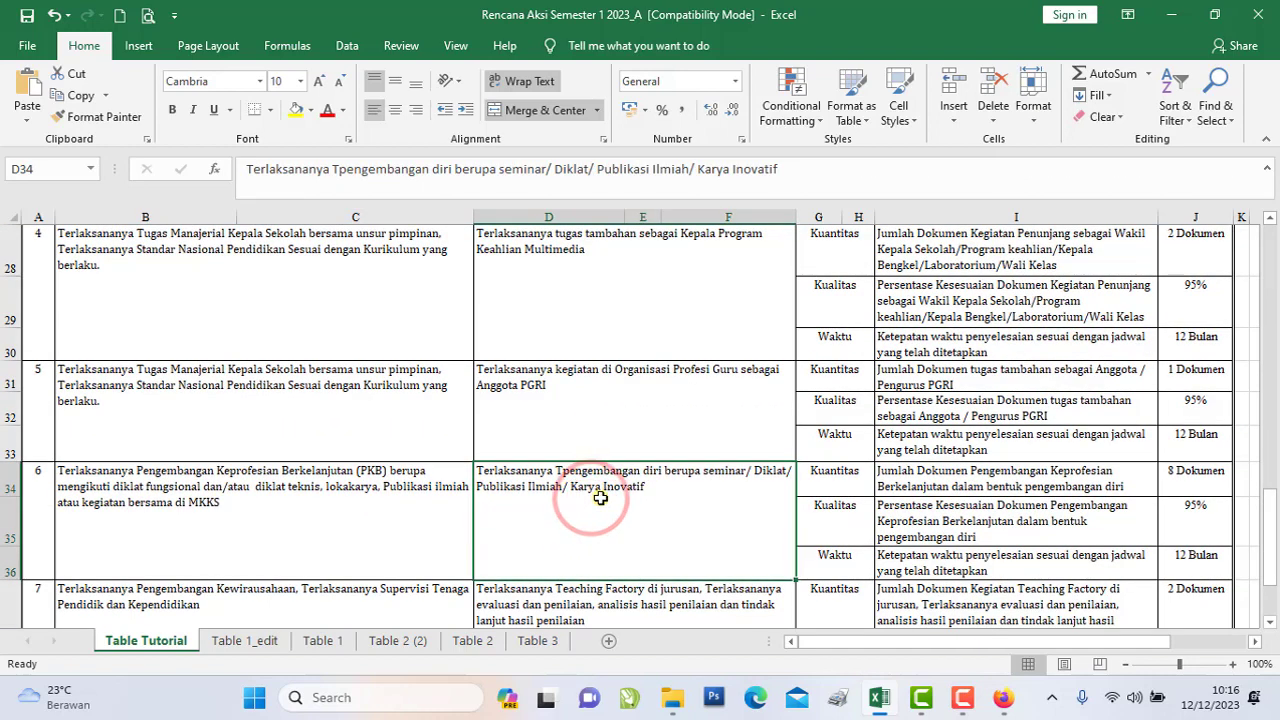
{"action": "left_click", "coordinate": [732, 503]}
{"action": "left_click", "coordinate": [784, 471]}
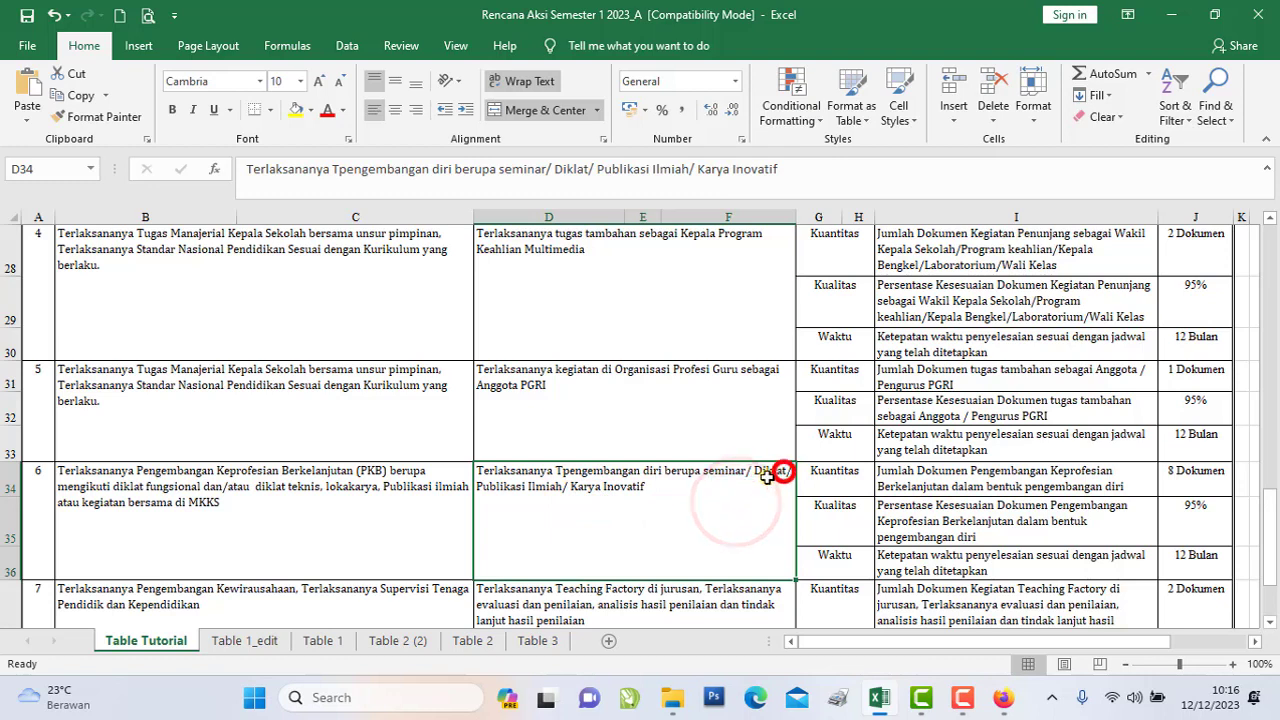
{"action": "left_click", "coordinate": [533, 497]}
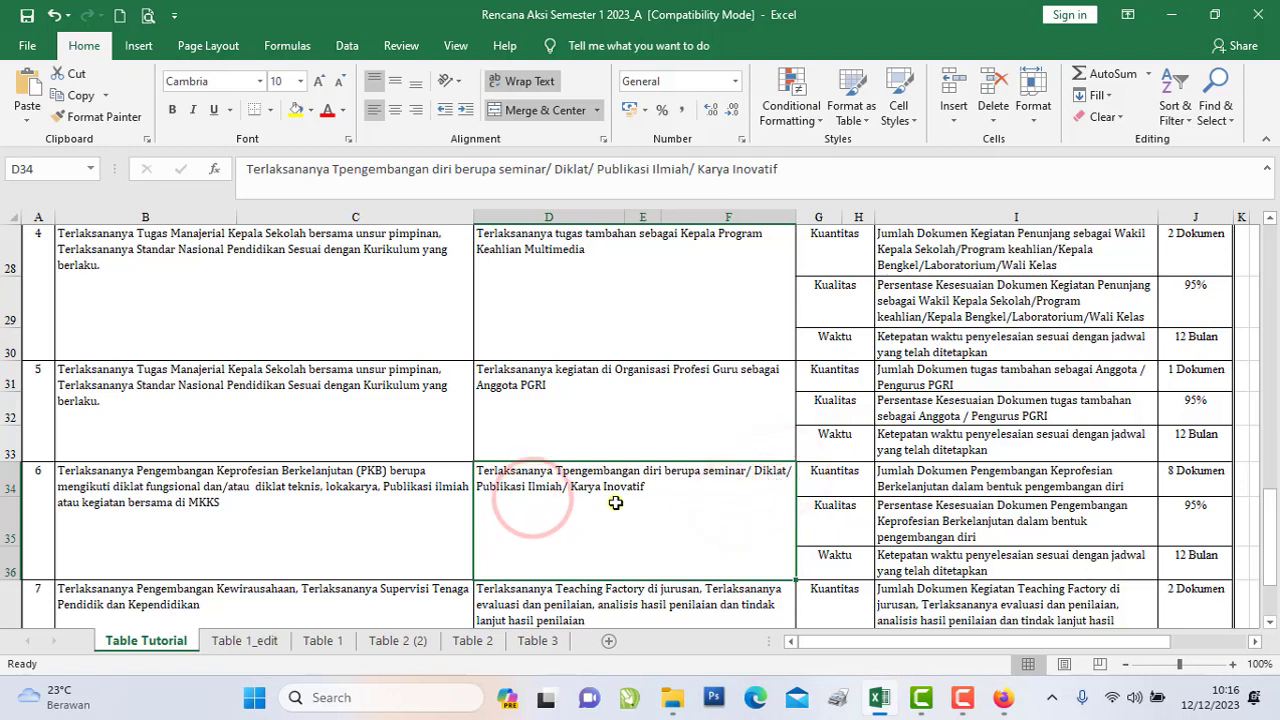
{"action": "left_click", "coordinate": [622, 500]}
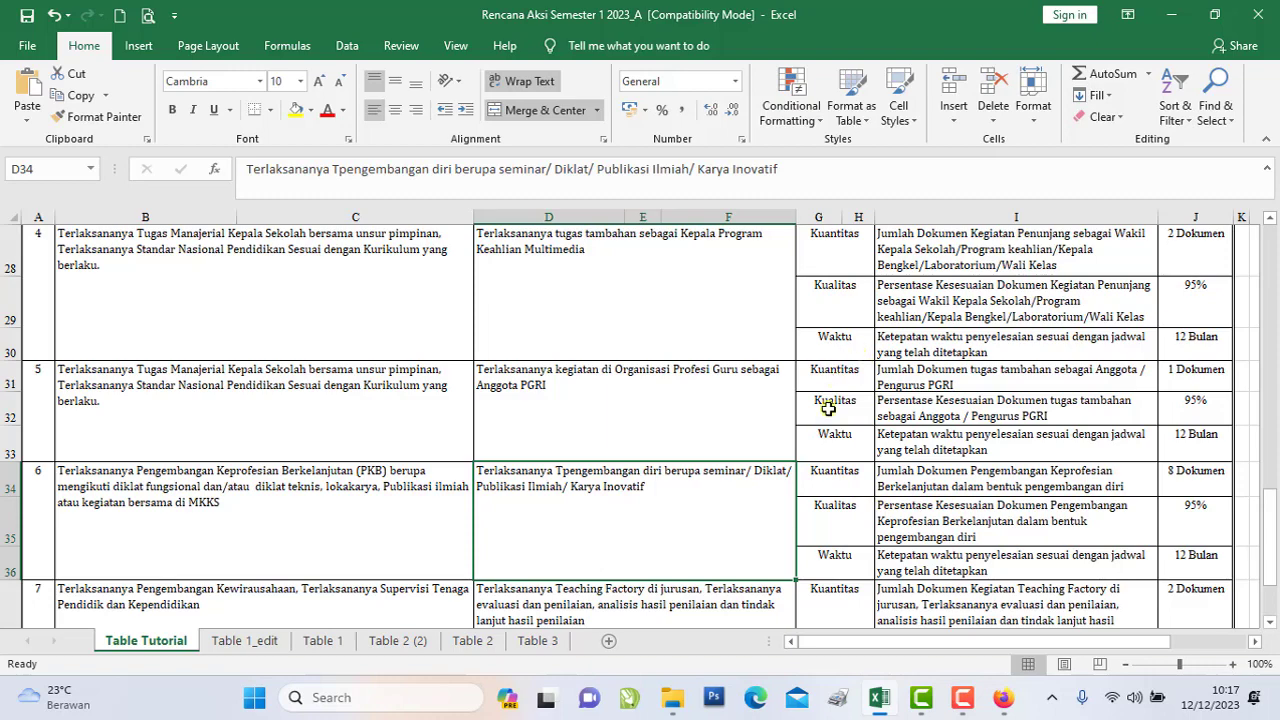
Step: Refer back to the Aspek heading in G25 and review item 6's Kuantitas, Kualitas and Waktu aspects in G34 to G36
{"action": "scroll", "coordinate": [829, 480], "scroll_direction": "up", "scroll_amount": 4}
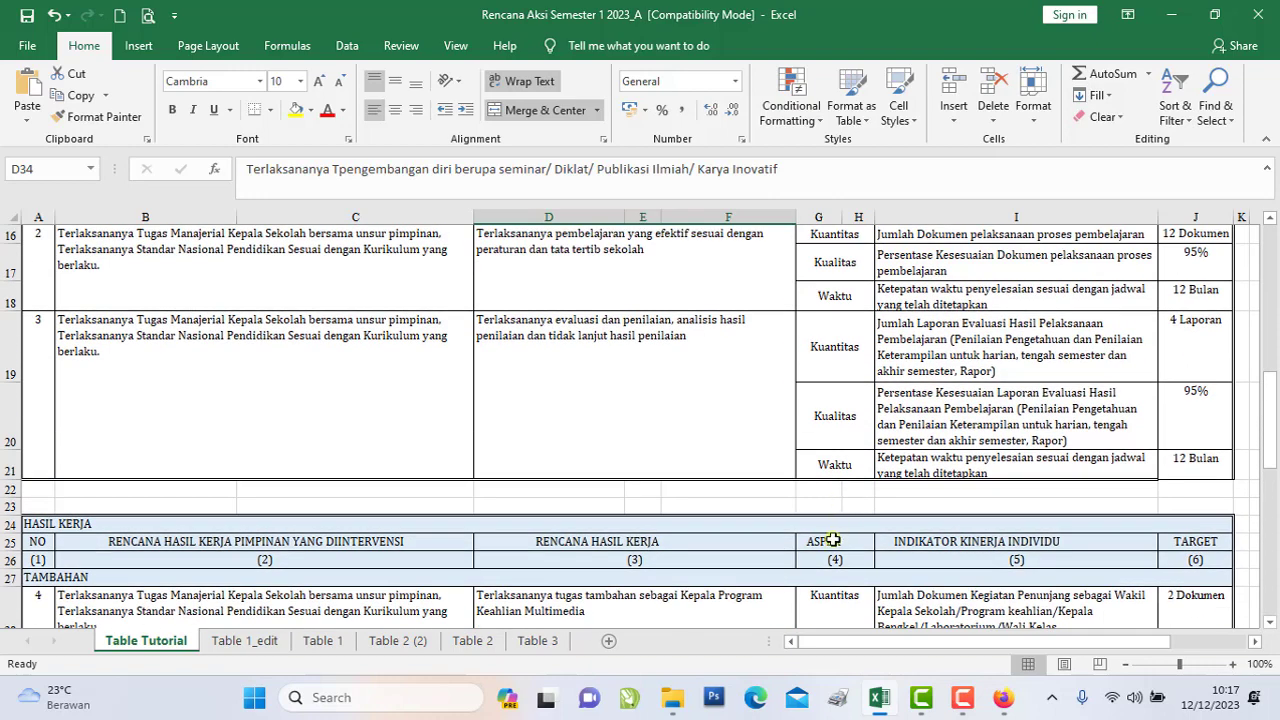
{"action": "left_click", "coordinate": [834, 538]}
{"action": "scroll", "coordinate": [838, 535], "scroll_direction": "down", "scroll_amount": 4}
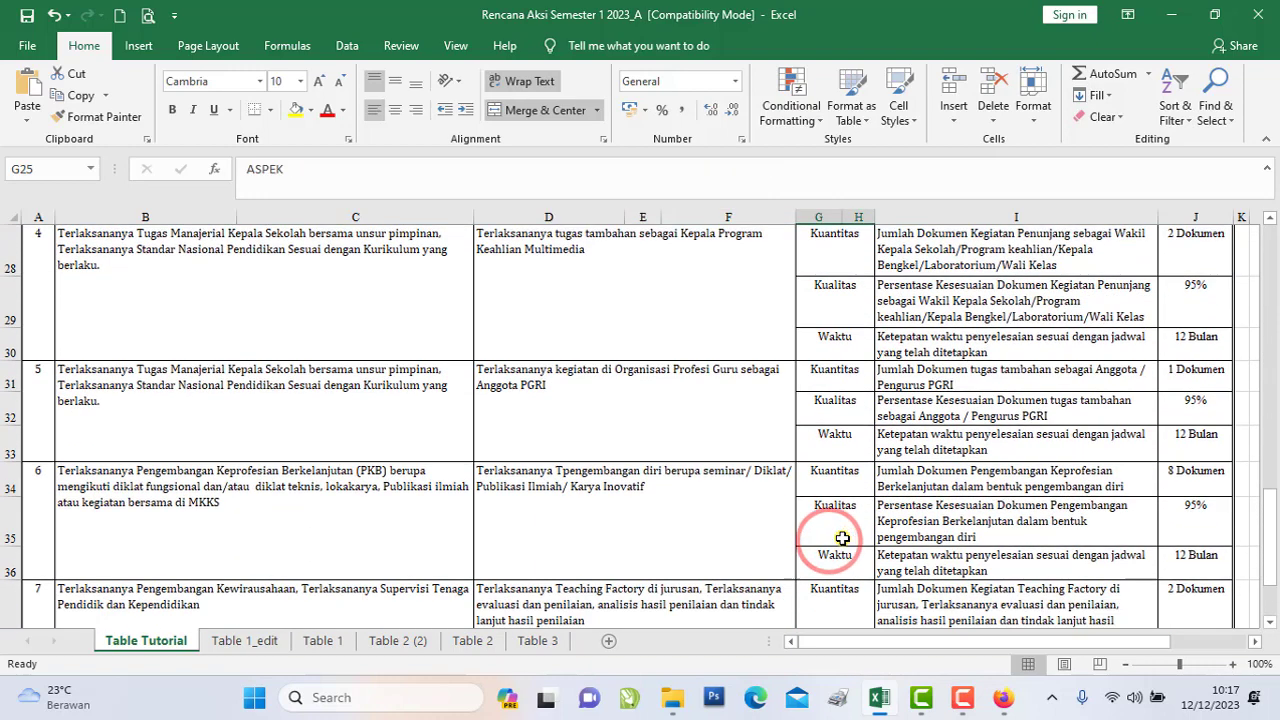
{"action": "left_click", "coordinate": [846, 478]}
{"action": "left_click", "coordinate": [840, 515]}
{"action": "left_click", "coordinate": [838, 565]}
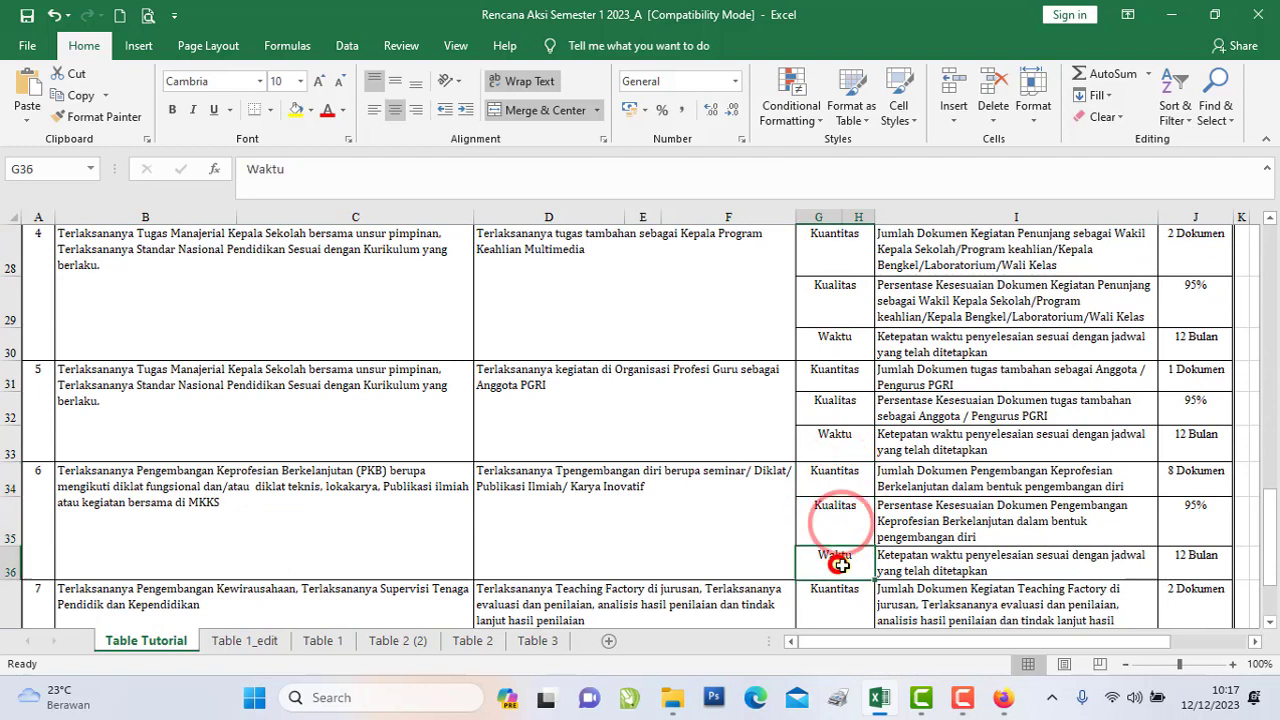
Step: Examine item 6's Kuantitas aspect in row 34, including its Indikator Kinerja Individu and Target
{"action": "left_click", "coordinate": [855, 486]}
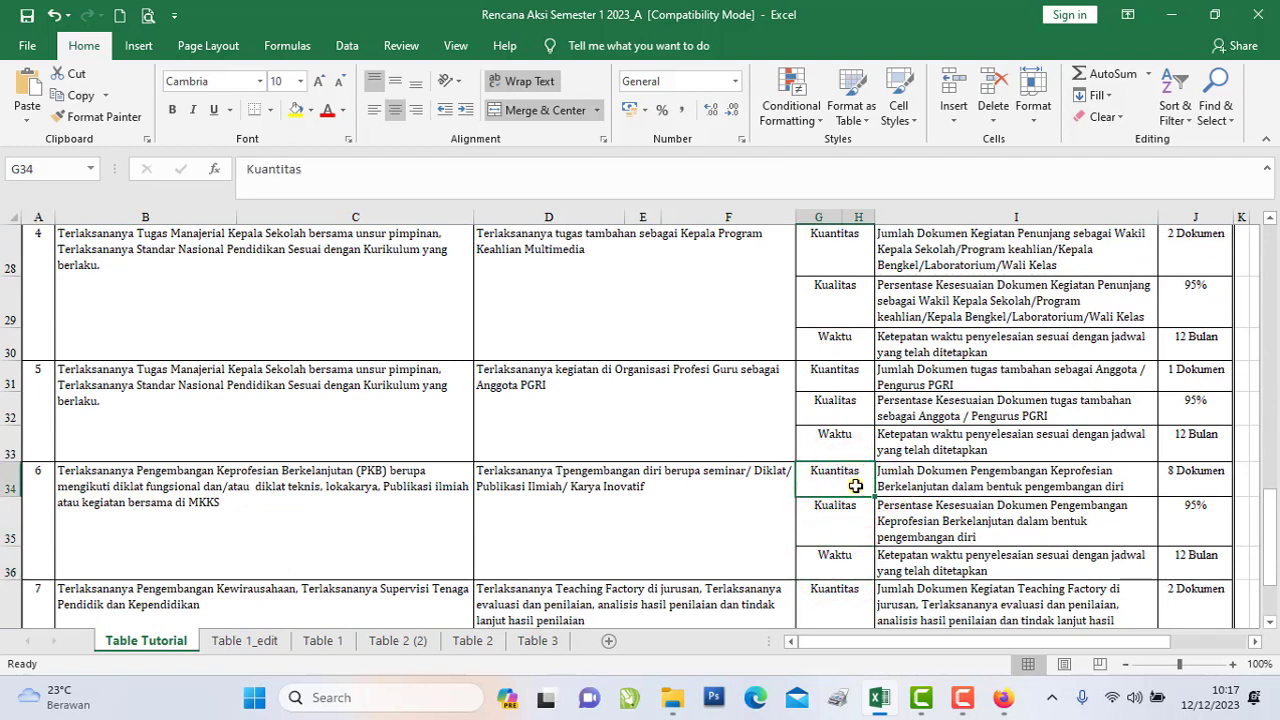
{"action": "left_click", "coordinate": [925, 476]}
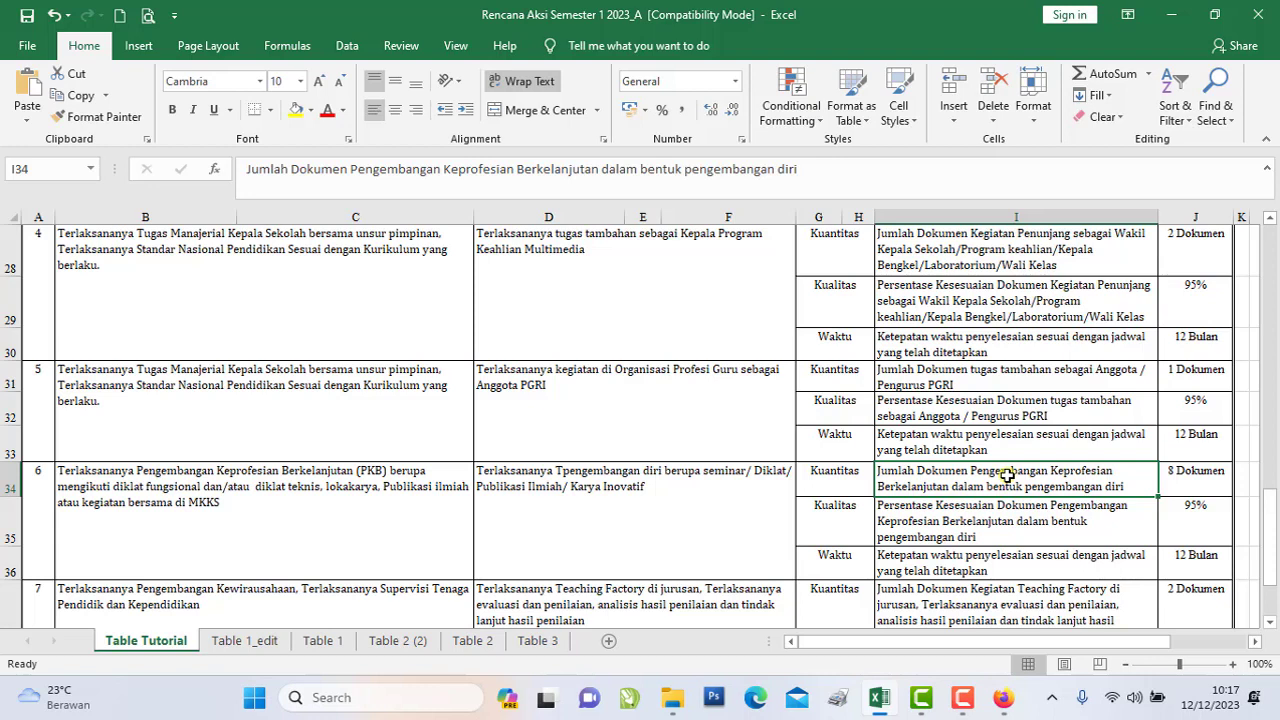
{"action": "left_click", "coordinate": [1182, 479]}
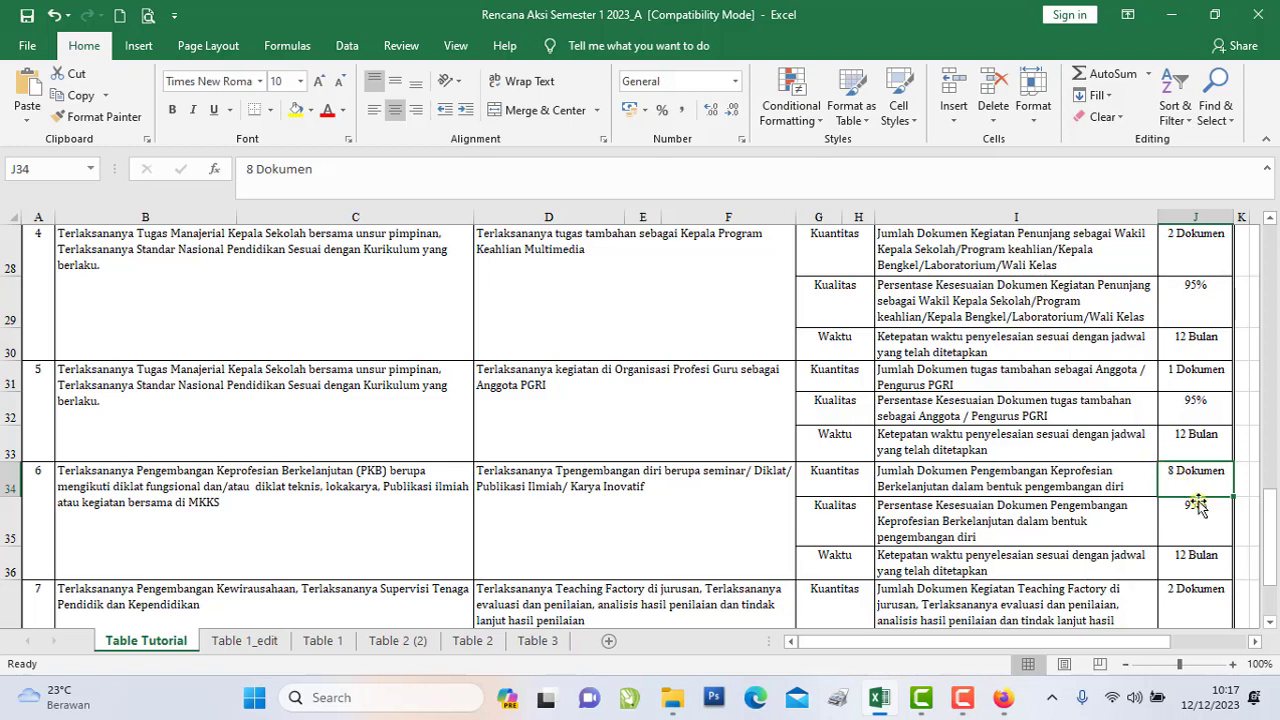
{"action": "left_click", "coordinate": [1198, 483]}
{"action": "left_click", "coordinate": [1046, 479]}
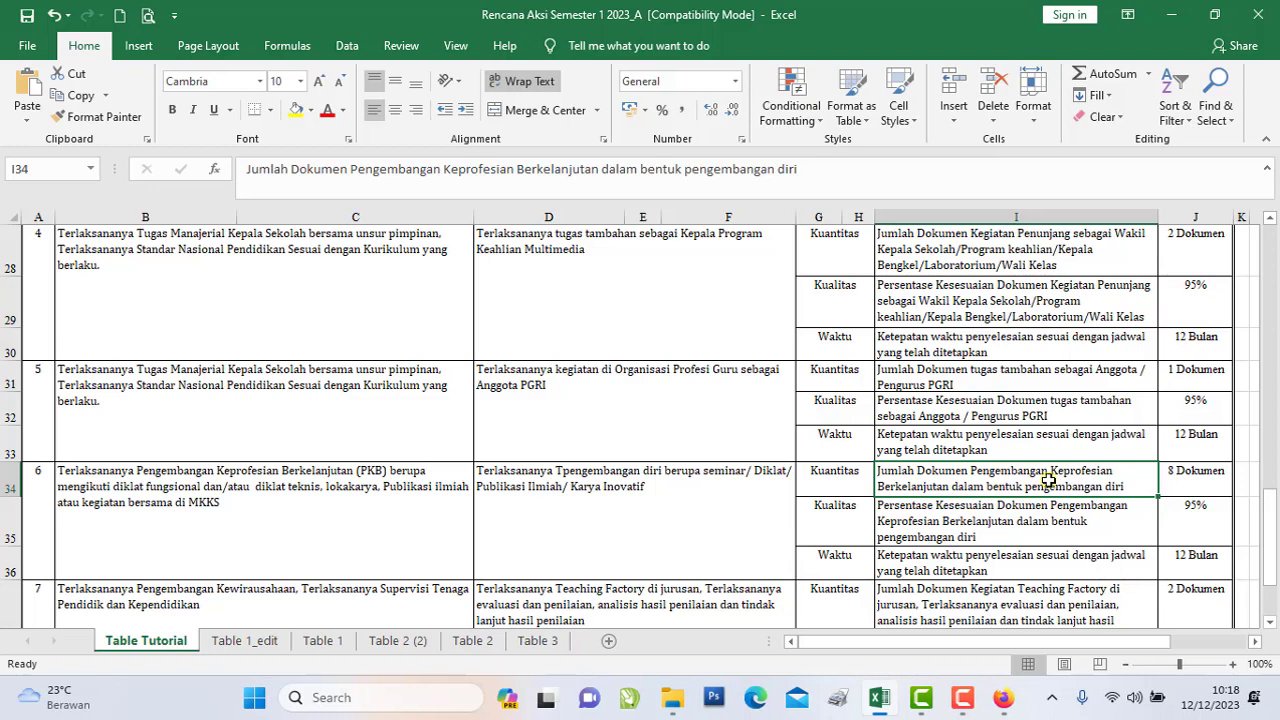
{"action": "left_click", "coordinate": [1183, 479]}
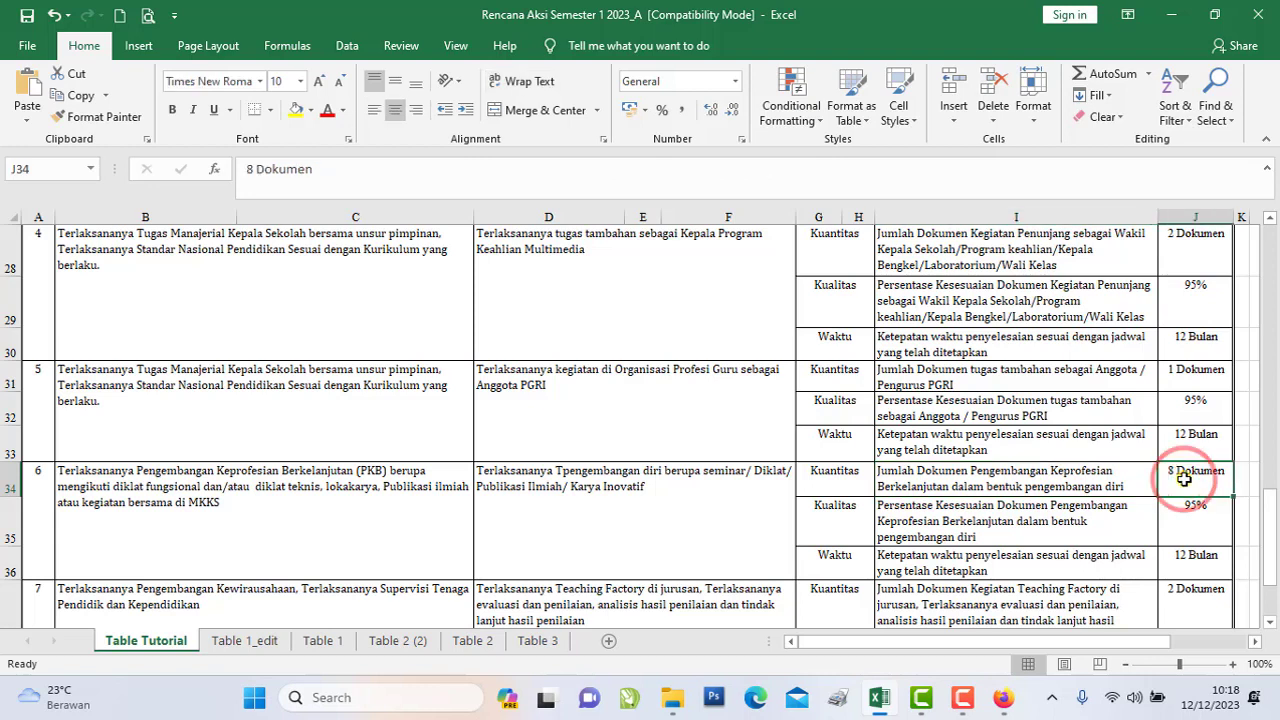
Step: Examine item 6's Kualitas and Waktu aspects in rows 35 and 36, including their indicators and targets
{"action": "left_click", "coordinate": [847, 525]}
{"action": "left_click", "coordinate": [969, 532]}
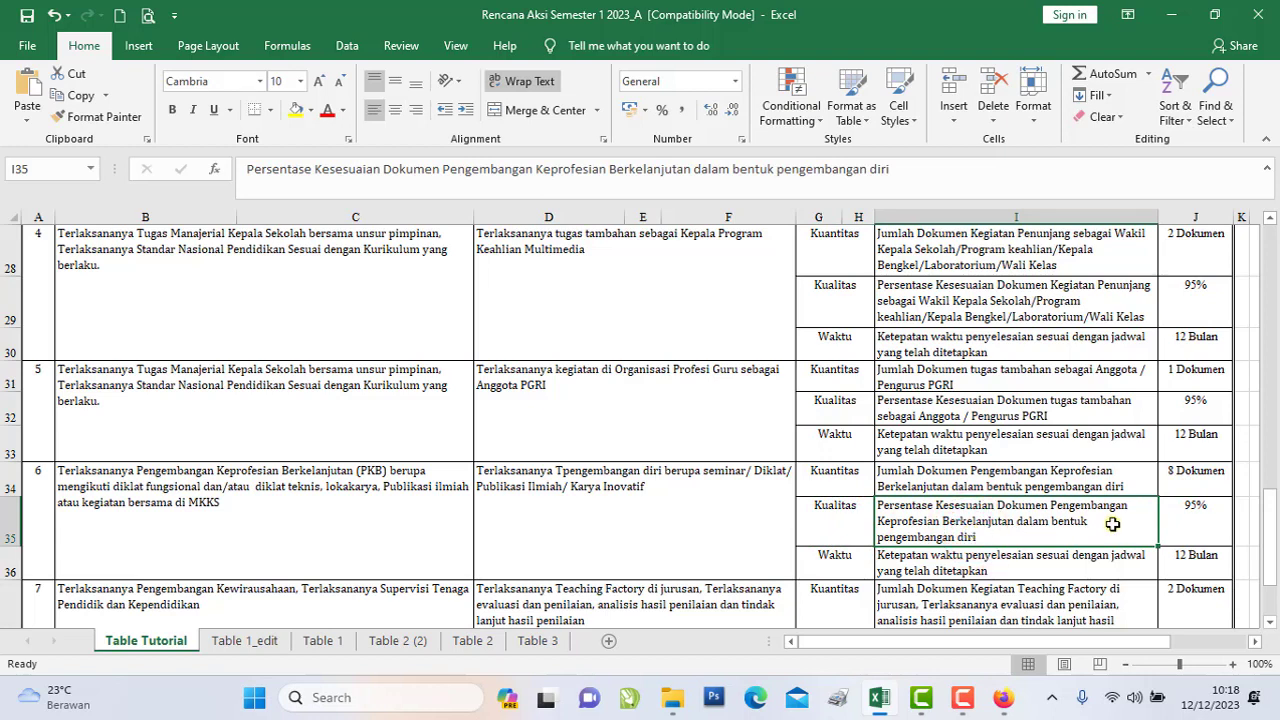
{"action": "left_click", "coordinate": [1183, 535]}
{"action": "left_click_drag", "start_coordinate": [1266, 534], "coordinate": [1262, 540]}
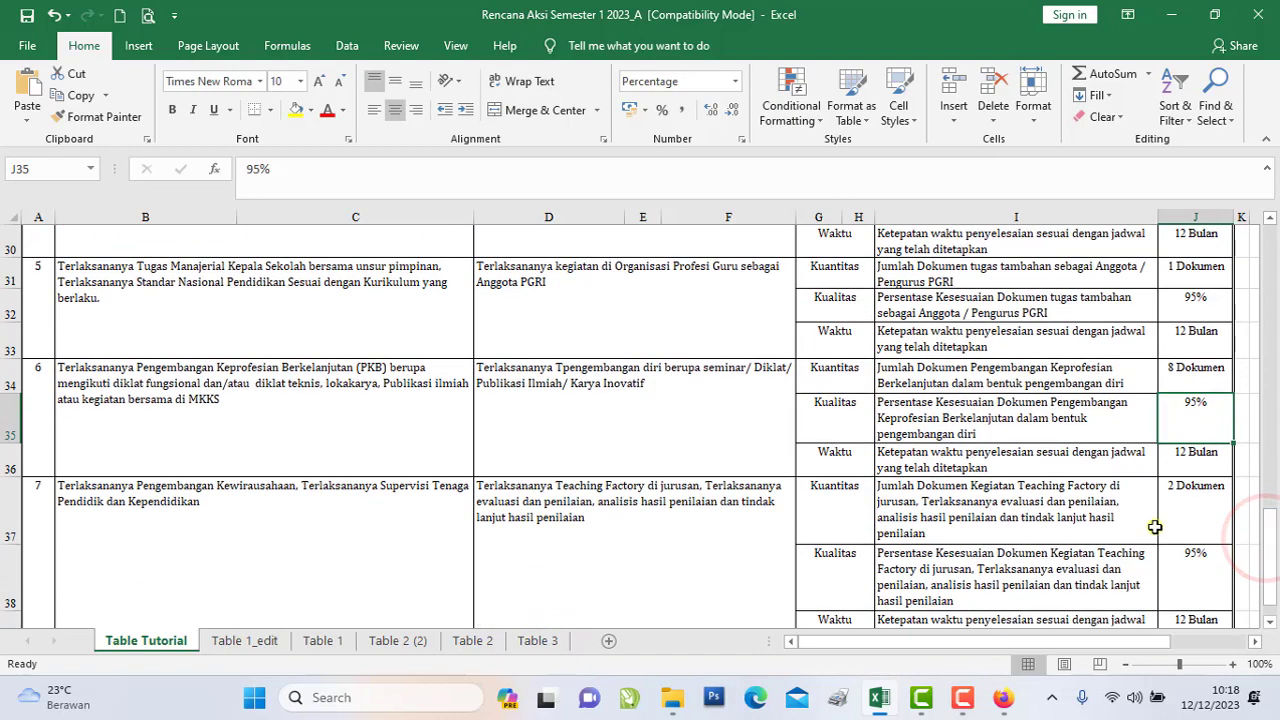
{"action": "left_click", "coordinate": [1120, 455]}
{"action": "left_click", "coordinate": [1180, 463]}
Step: Review item 7's Rencana Hasil Kerja entry in D37
{"action": "left_click_drag", "start_coordinate": [1269, 536], "coordinate": [1266, 545]}
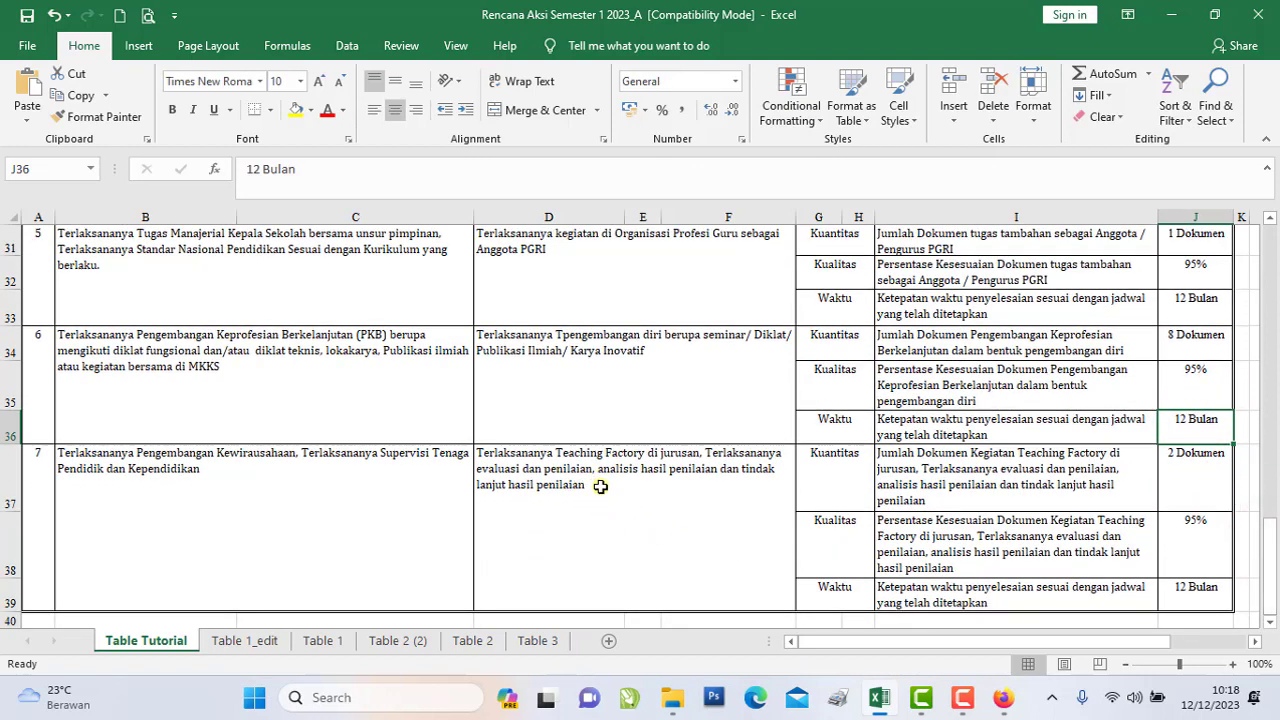
{"action": "left_click", "coordinate": [661, 507]}
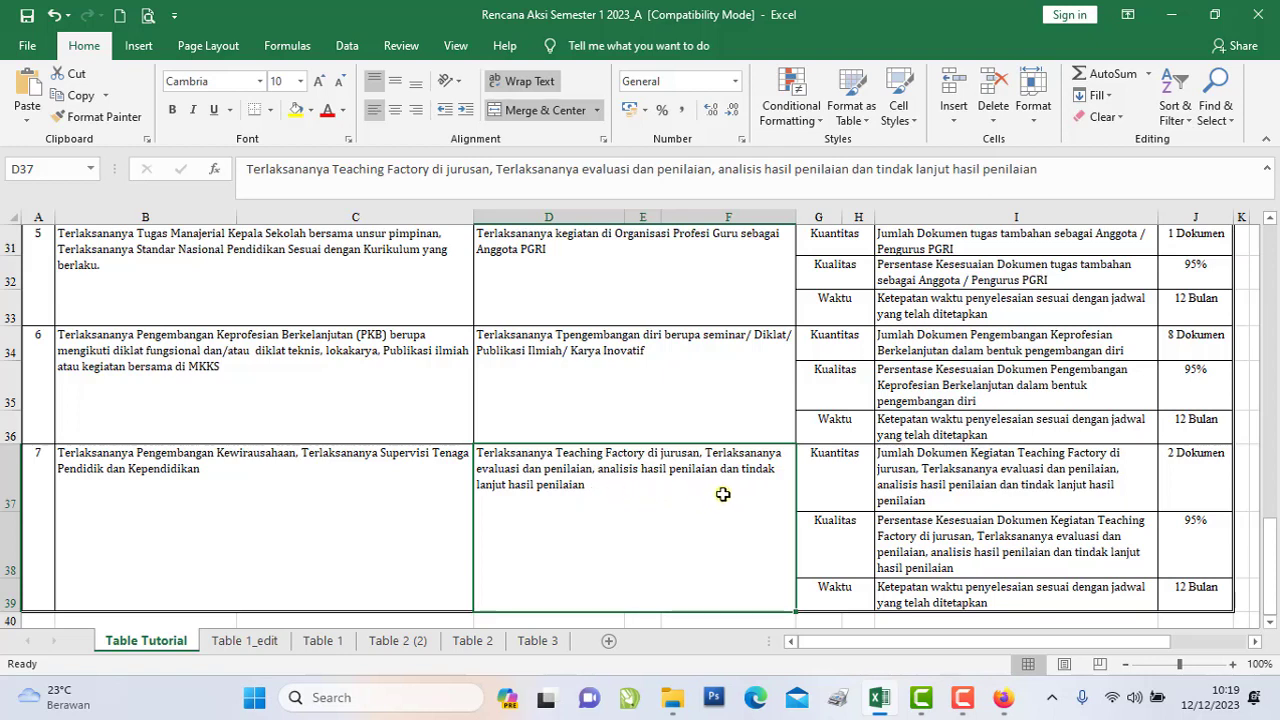
{"action": "left_click", "coordinate": [665, 507]}
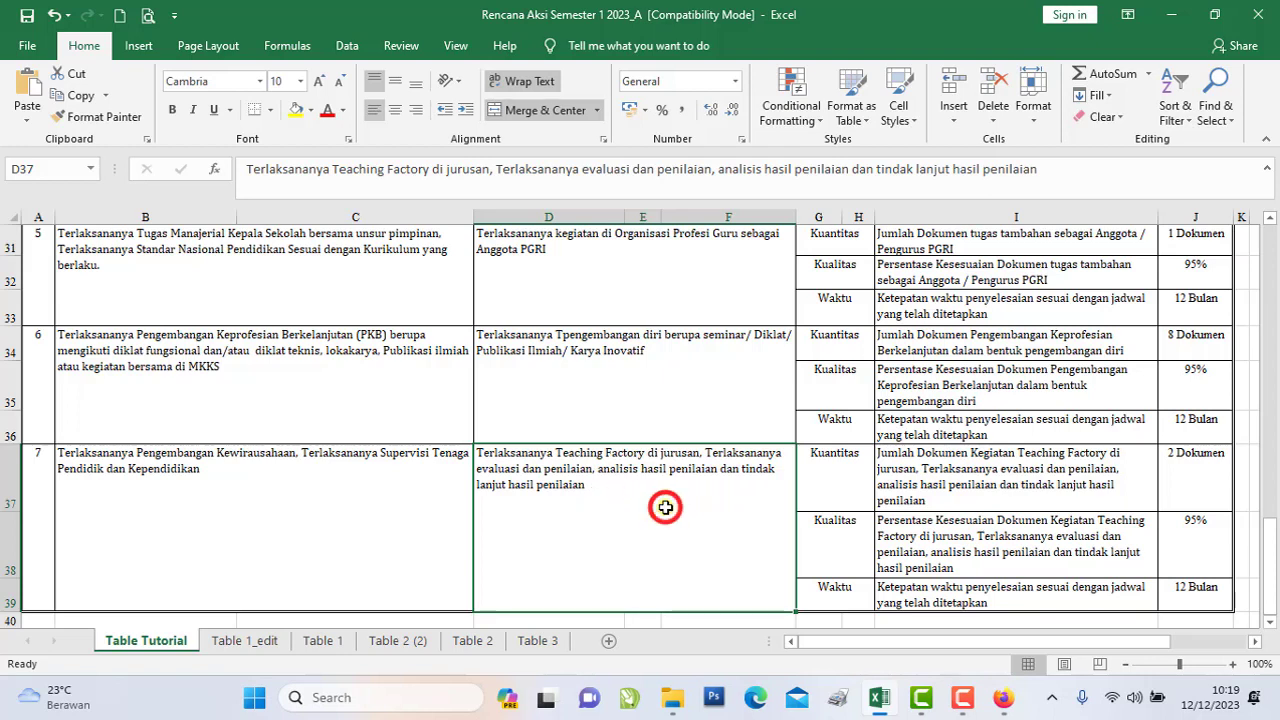
Step: Examine the Indikator Kinerja Individu and Target of item 7's Kuantitas aspect in row 37
{"action": "left_click", "coordinate": [929, 470]}
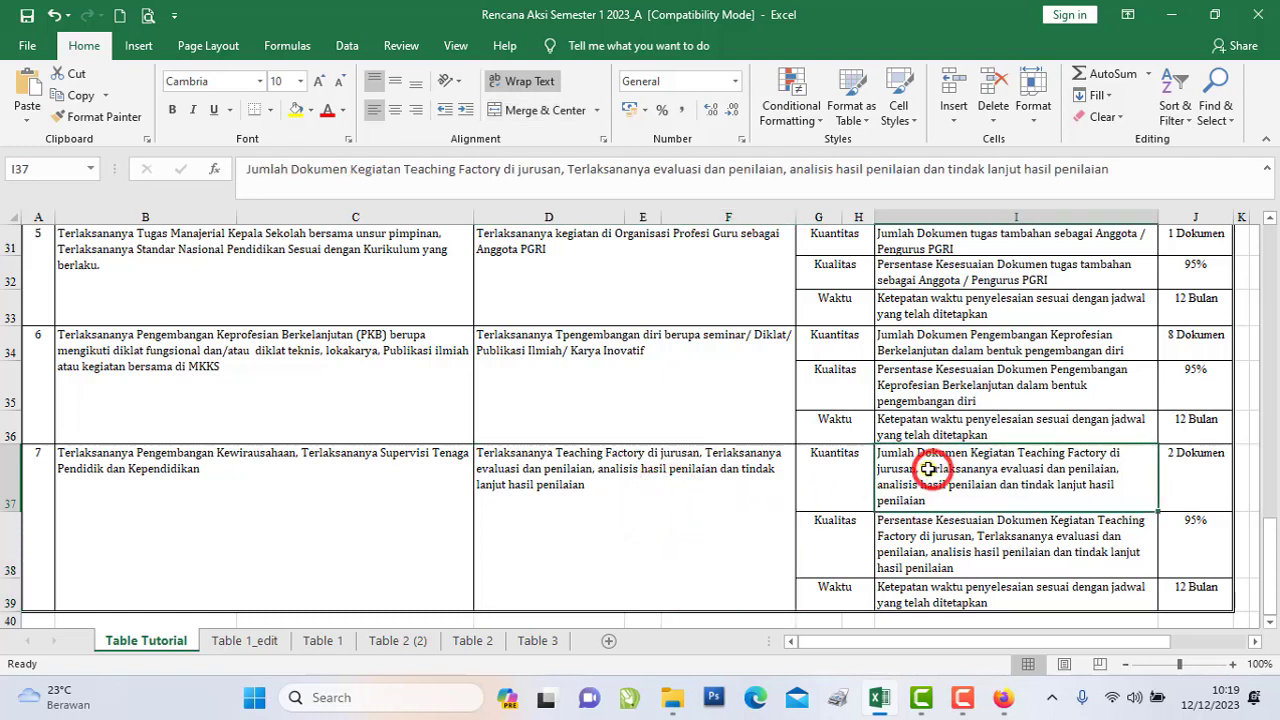
{"action": "left_click", "coordinate": [1188, 466]}
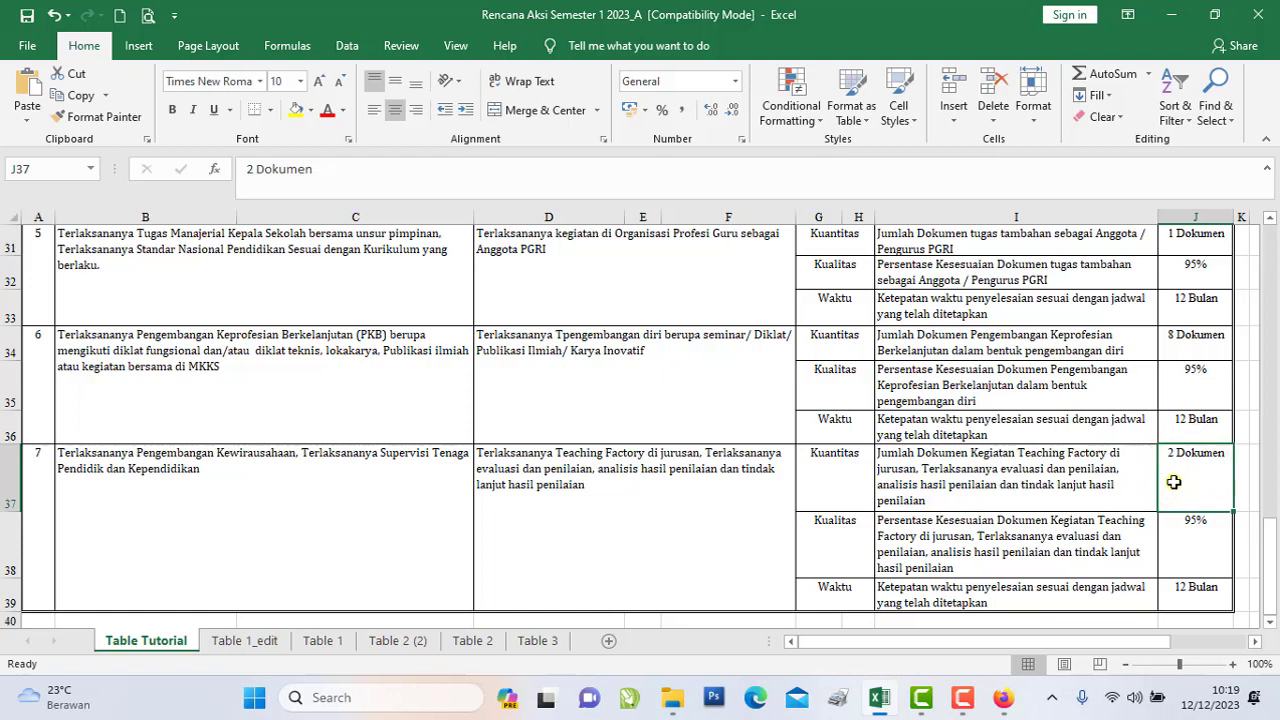
{"action": "left_click", "coordinate": [1187, 469]}
{"action": "left_click", "coordinate": [1193, 472]}
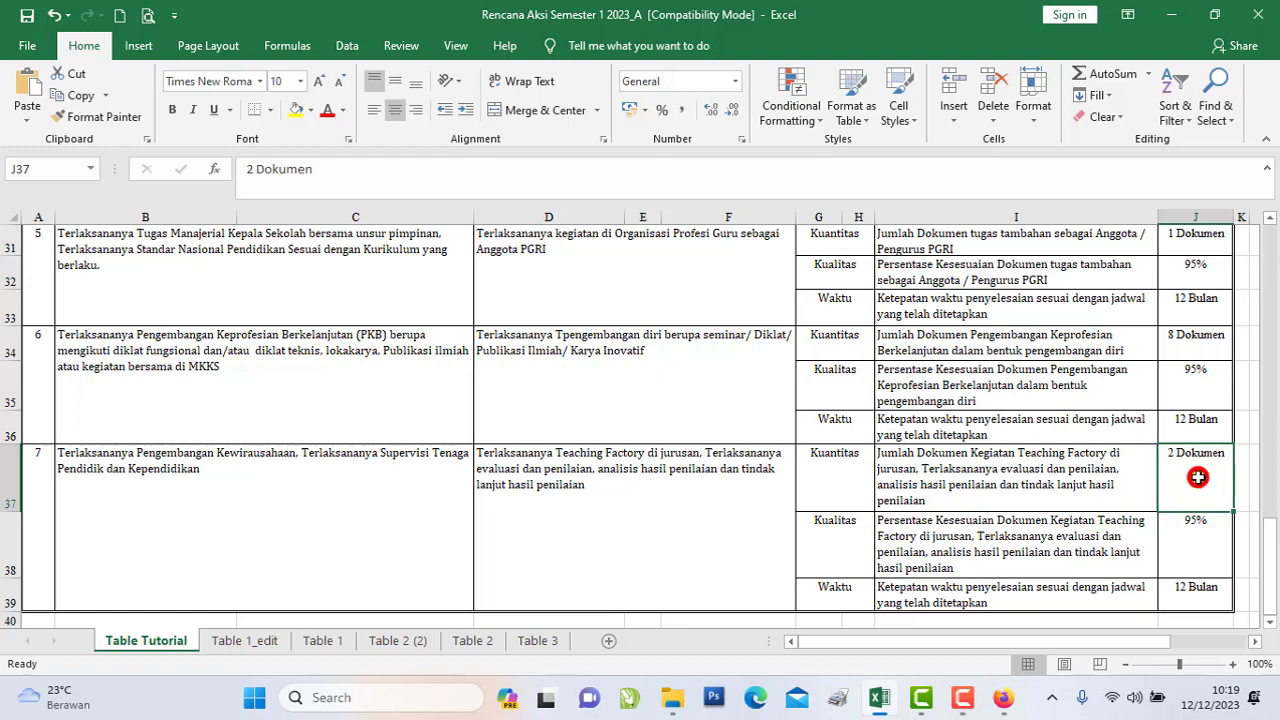
{"action": "left_click", "coordinate": [1088, 478]}
{"action": "left_click", "coordinate": [1178, 485]}
Step: Examine item 7's Kualitas aspect in row 38 with its indicator and target, and the Waktu aspect and target in row 39
{"action": "left_click", "coordinate": [845, 537]}
{"action": "left_click", "coordinate": [988, 552]}
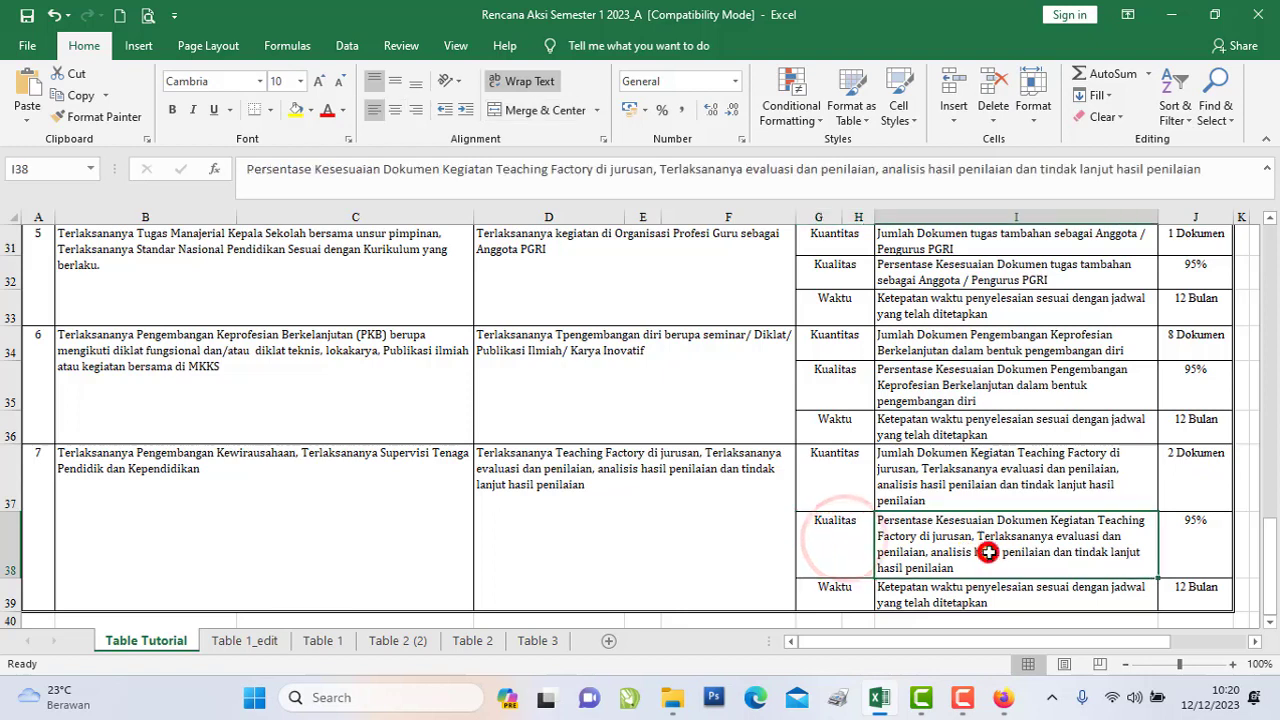
{"action": "left_click", "coordinate": [1211, 556]}
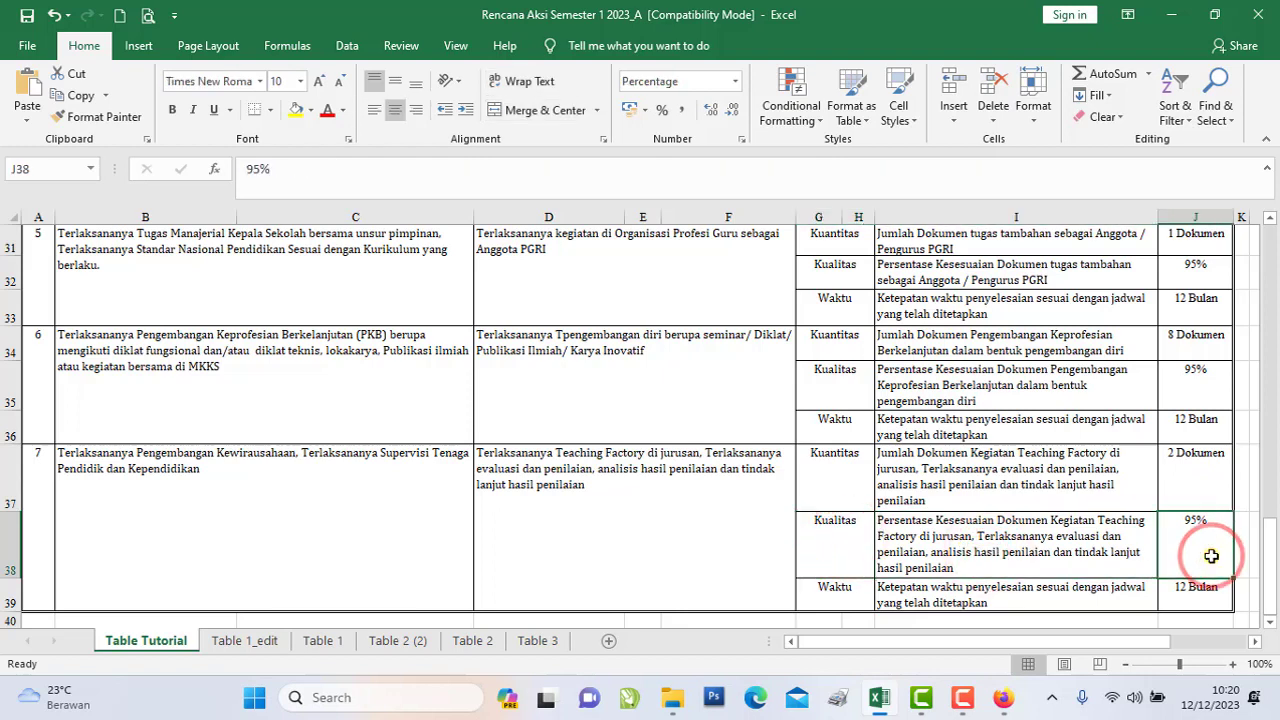
{"action": "left_click", "coordinate": [842, 591]}
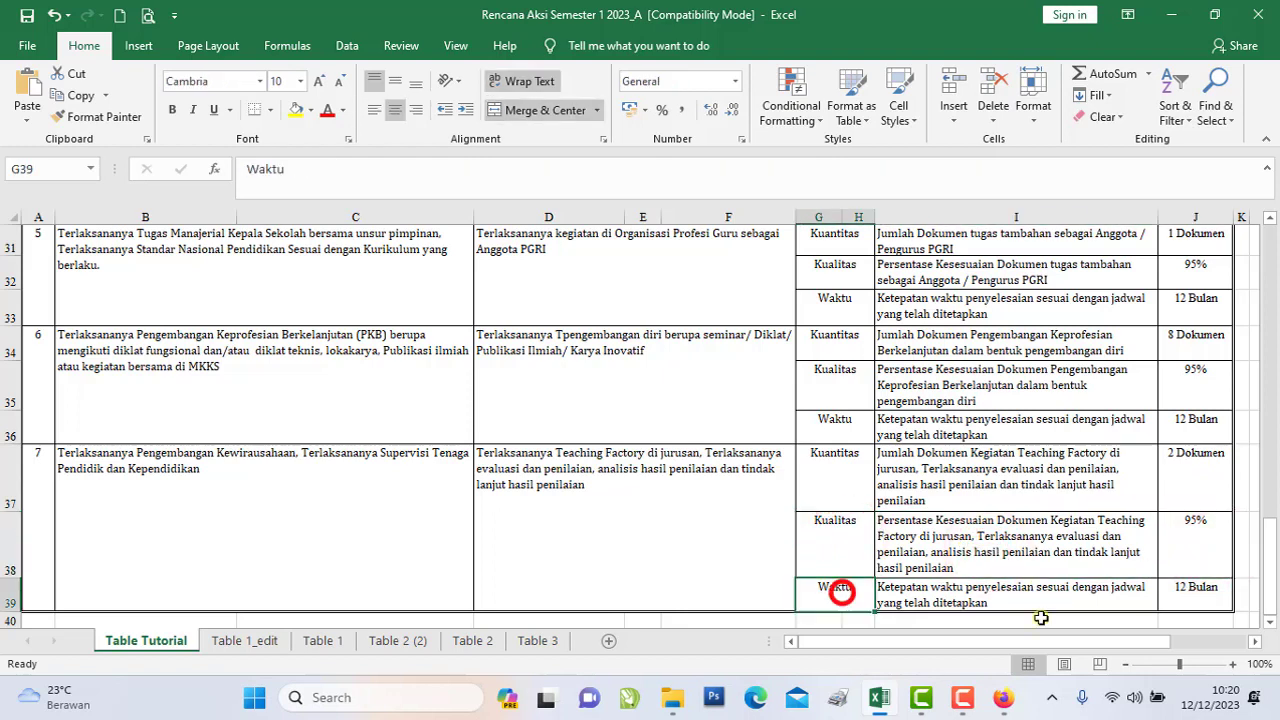
{"action": "left_click", "coordinate": [1200, 590]}
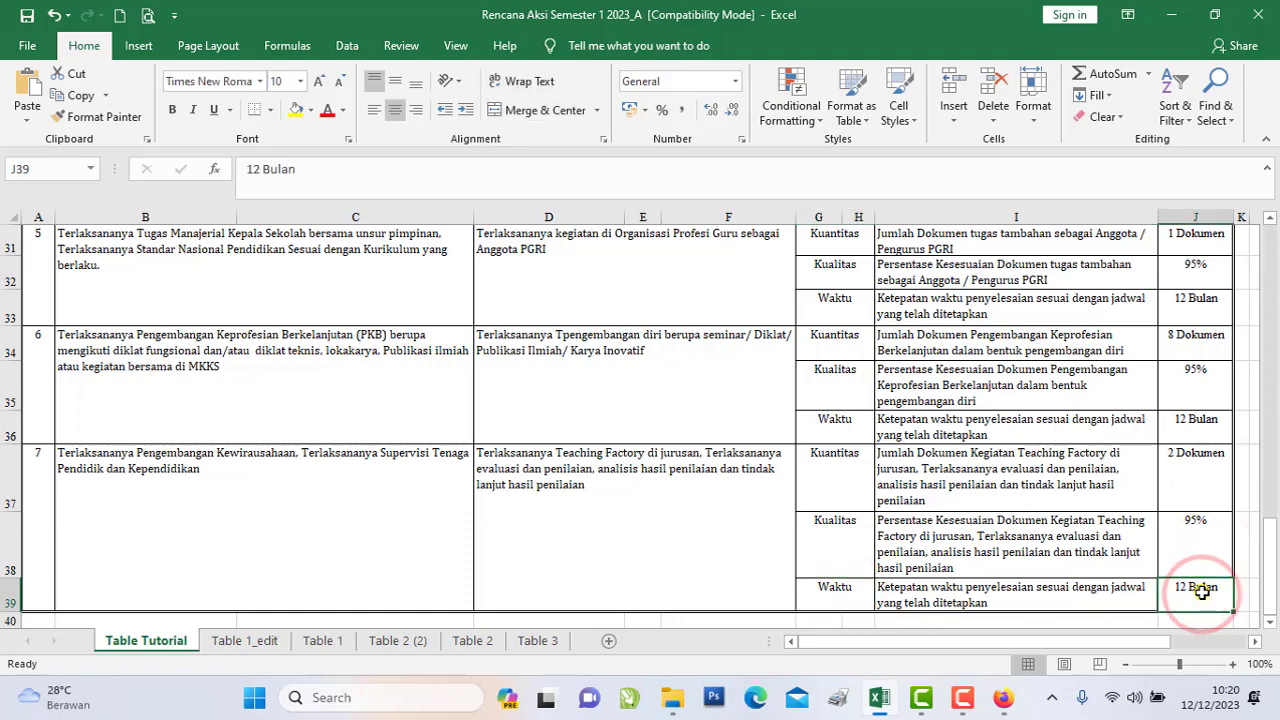
Step: Revisit the Rencana Hasil Kerja Pimpinan yang Diintervensi and Rencana Hasil Kerja headings in B10 and D10
{"action": "scroll", "coordinate": [1202, 591], "scroll_direction": "up", "scroll_amount": 8}
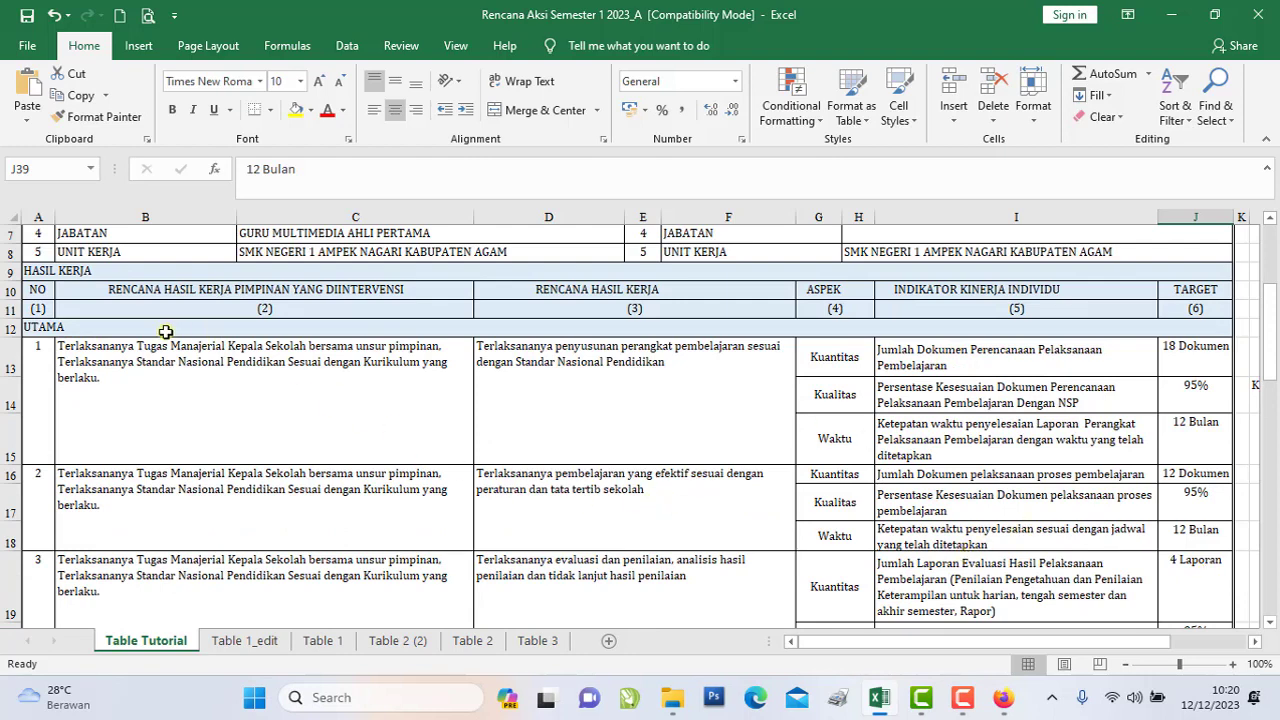
{"action": "left_click", "coordinate": [168, 296]}
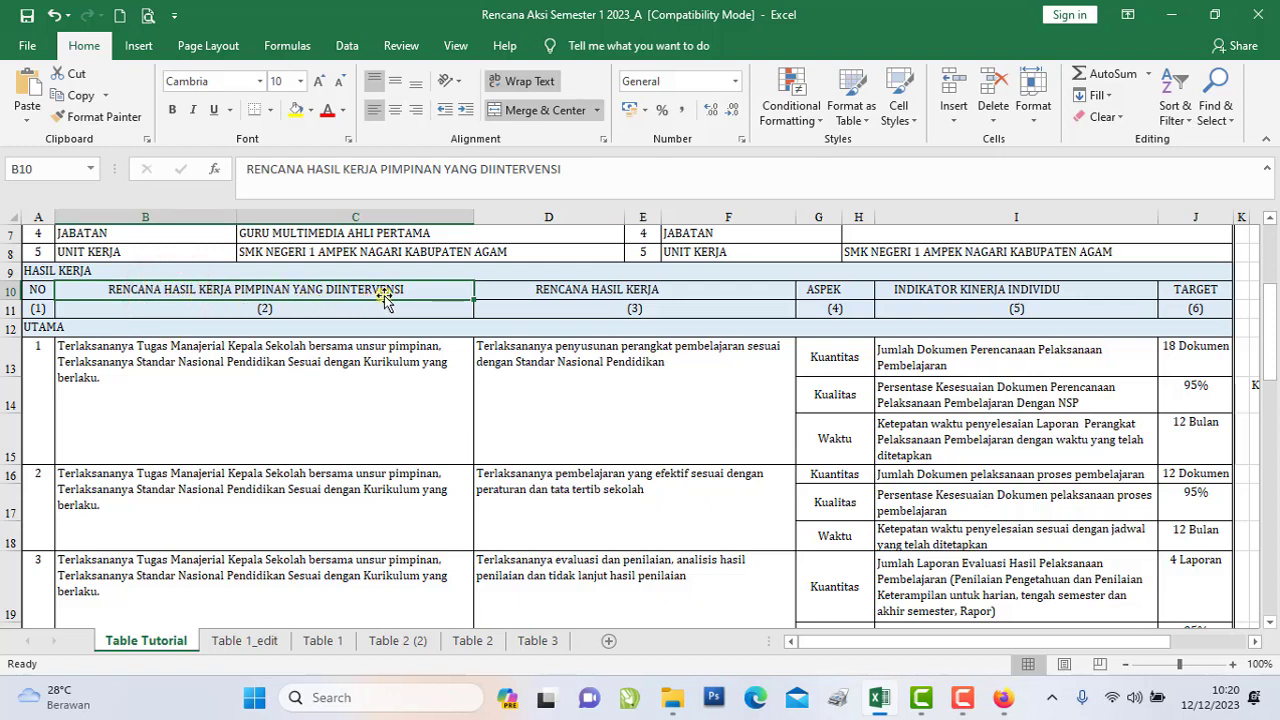
{"action": "left_click", "coordinate": [564, 289]}
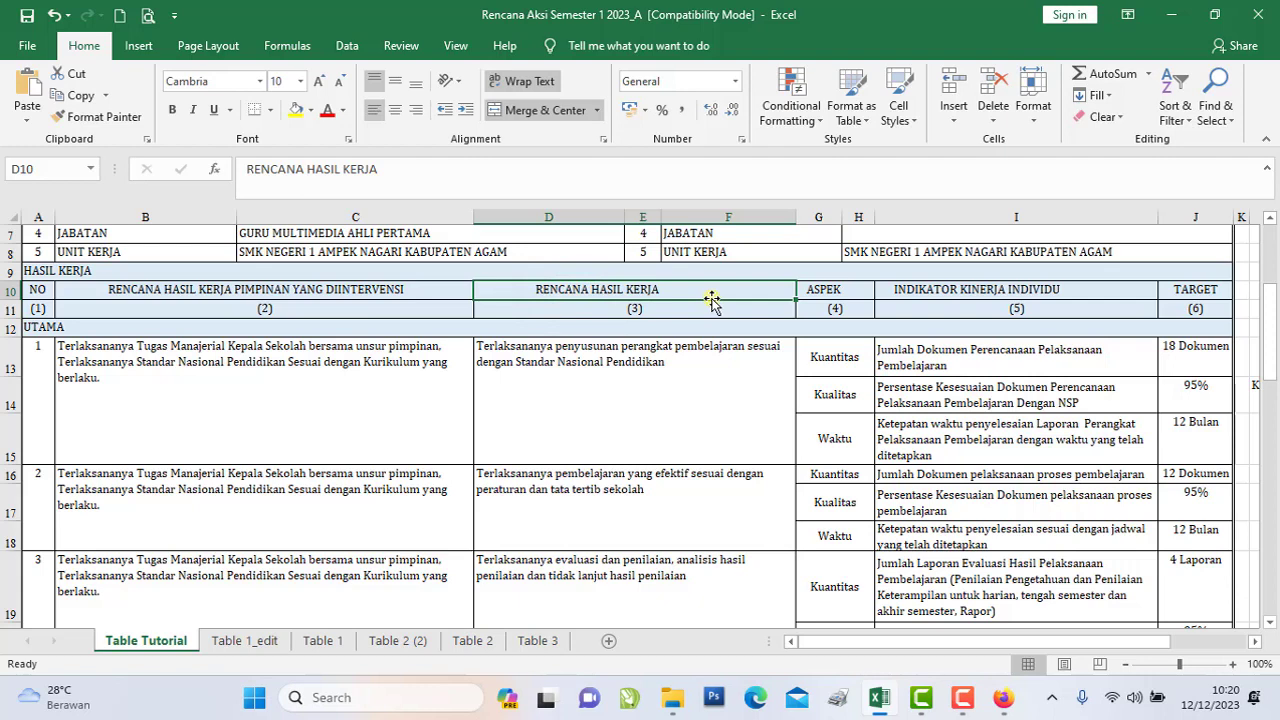
Step: Revisit the Utama and Tambahan section headings in A12 and A27 and return to the start of the sheet
{"action": "left_click", "coordinate": [55, 324]}
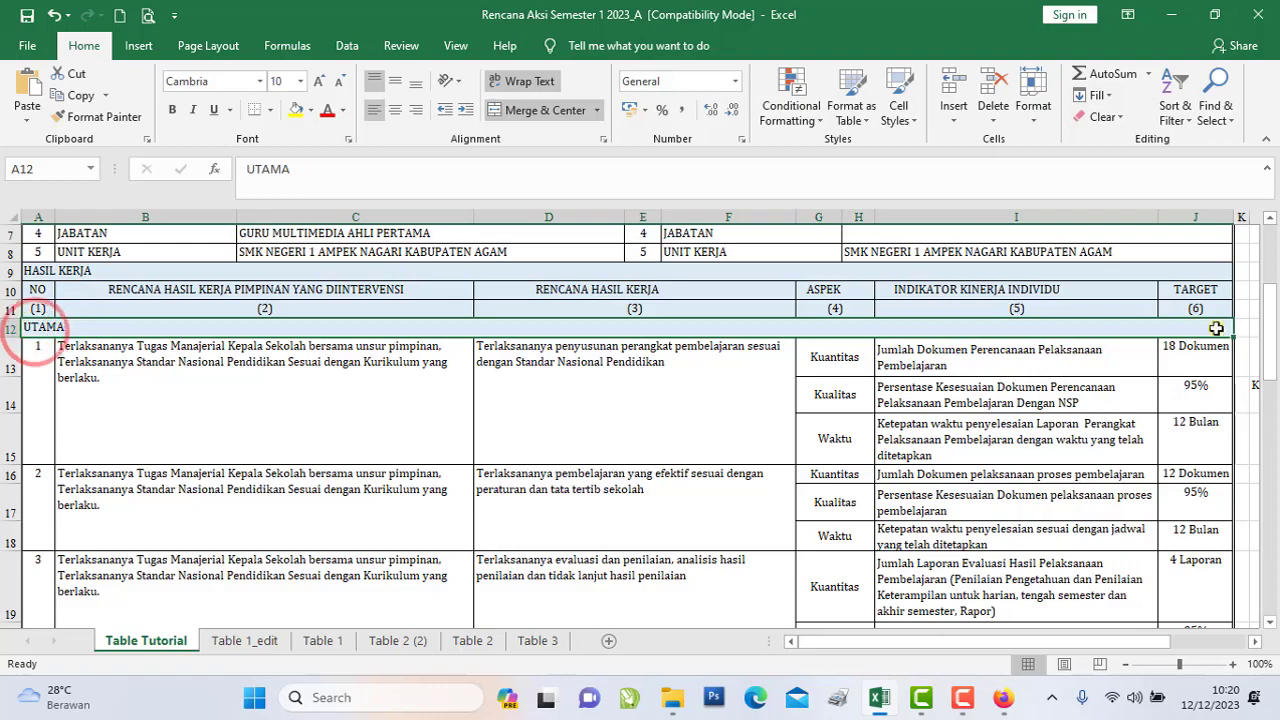
{"action": "scroll", "coordinate": [1272, 333], "scroll_direction": "down", "scroll_amount": 4}
{"action": "left_click", "coordinate": [58, 497]}
{"action": "scroll", "coordinate": [58, 497], "scroll_direction": "up", "scroll_amount": 6}
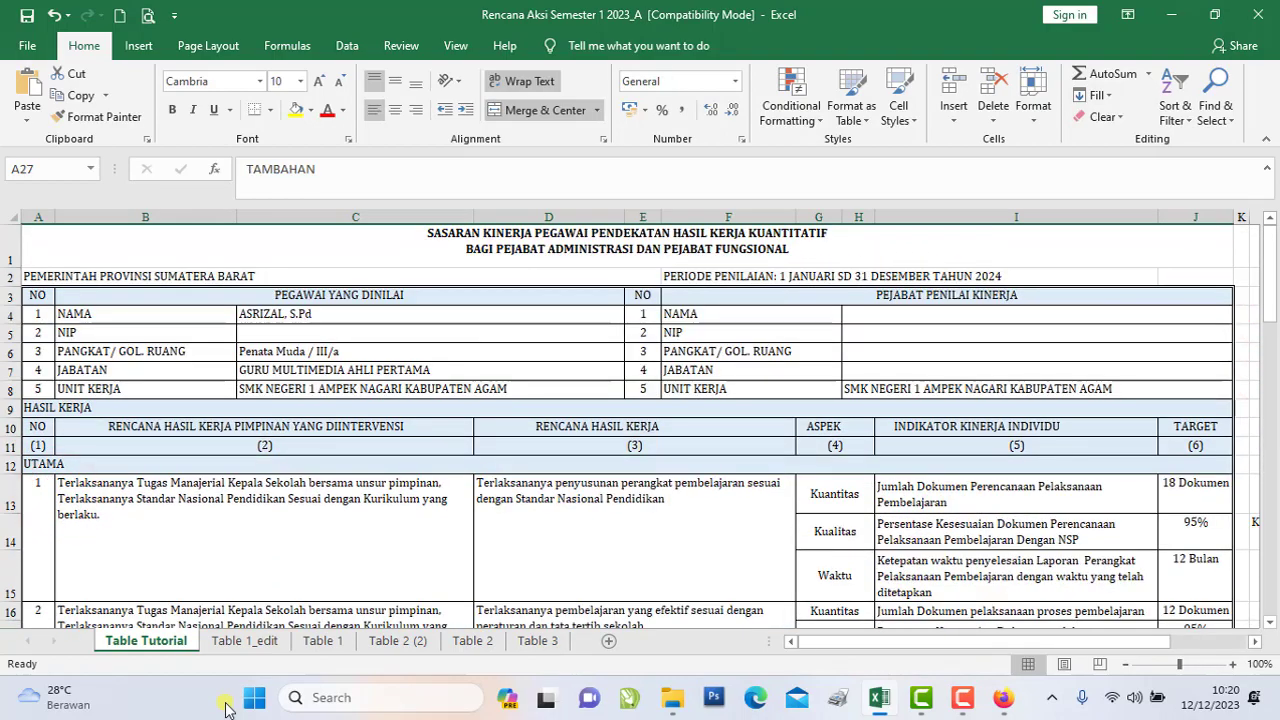